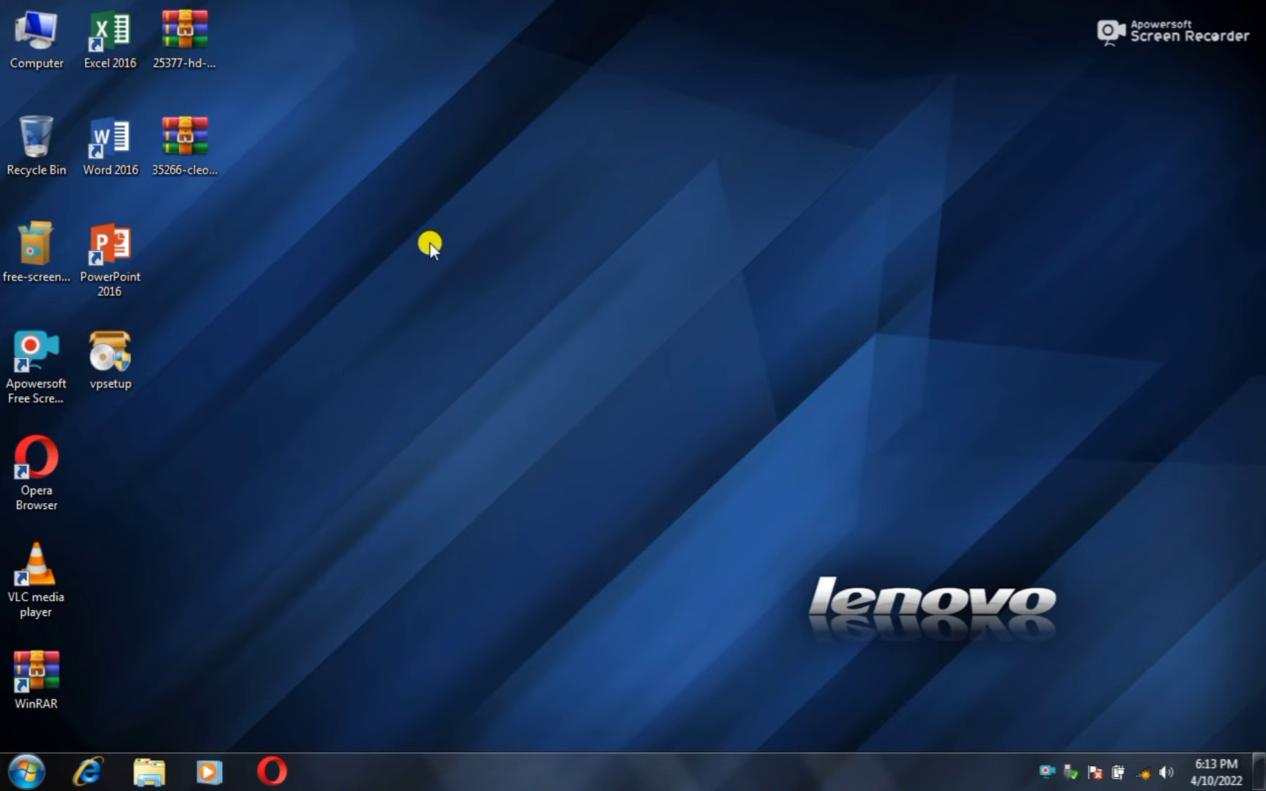
# Step: Open Excel and create a new blank workbook
pyautogui.doubleClick(108, 40)
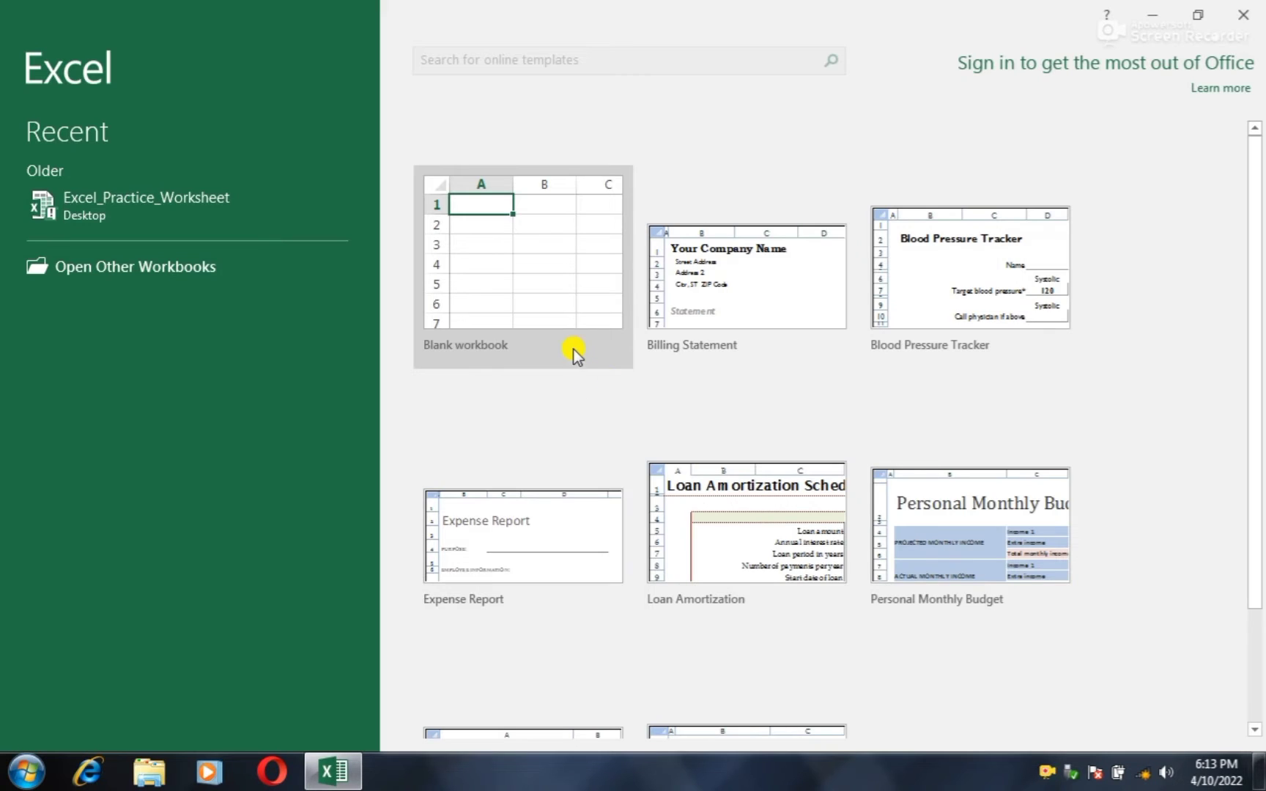
pyautogui.click(536, 290)
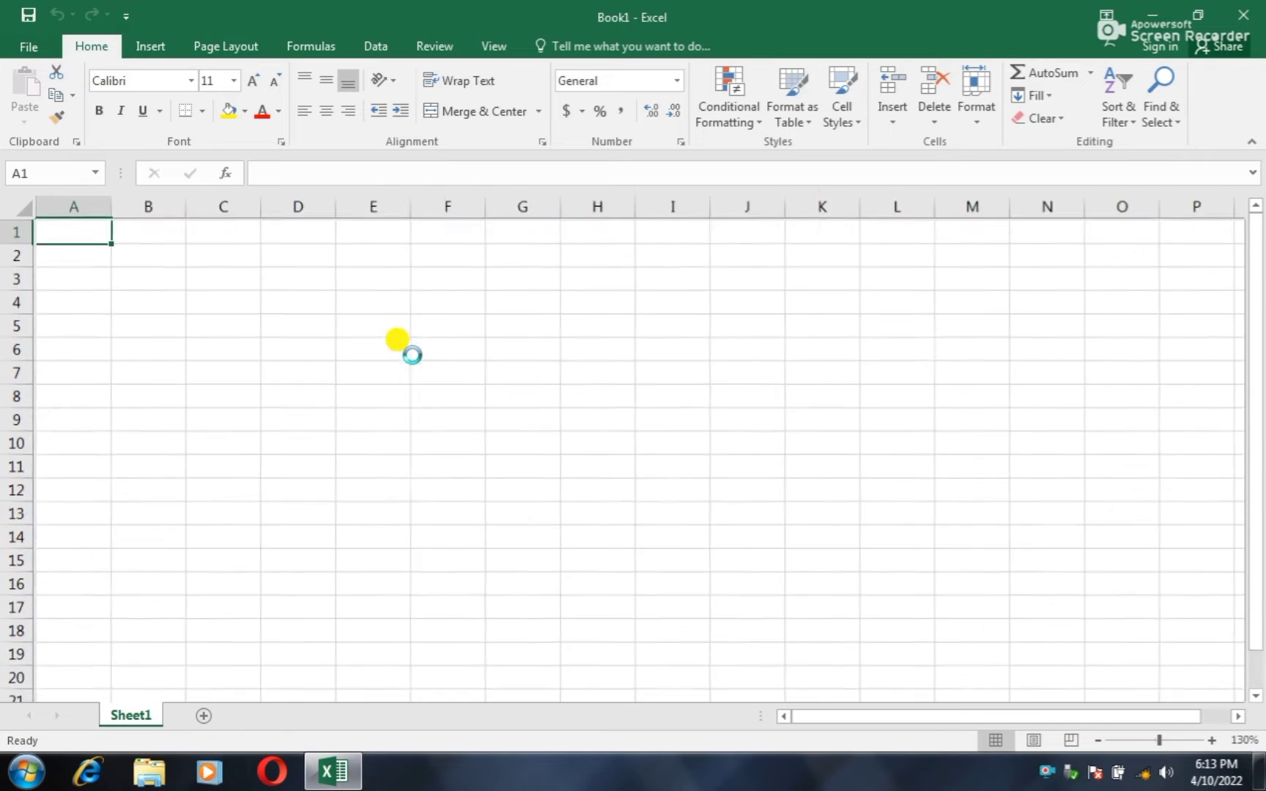
pyautogui.scroll(7, 413, 354)
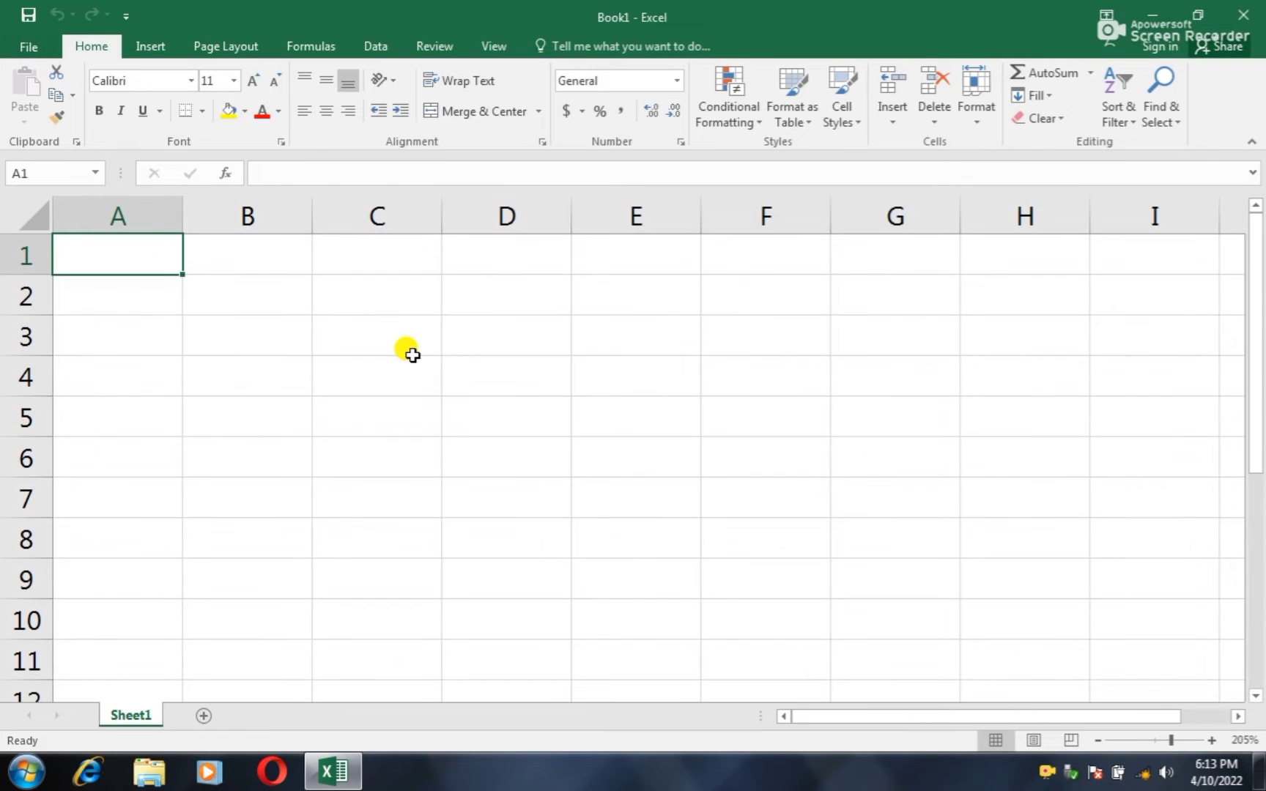
pyautogui.click(448, 402)
pyautogui.click(627, 379)
pyautogui.click(515, 421)
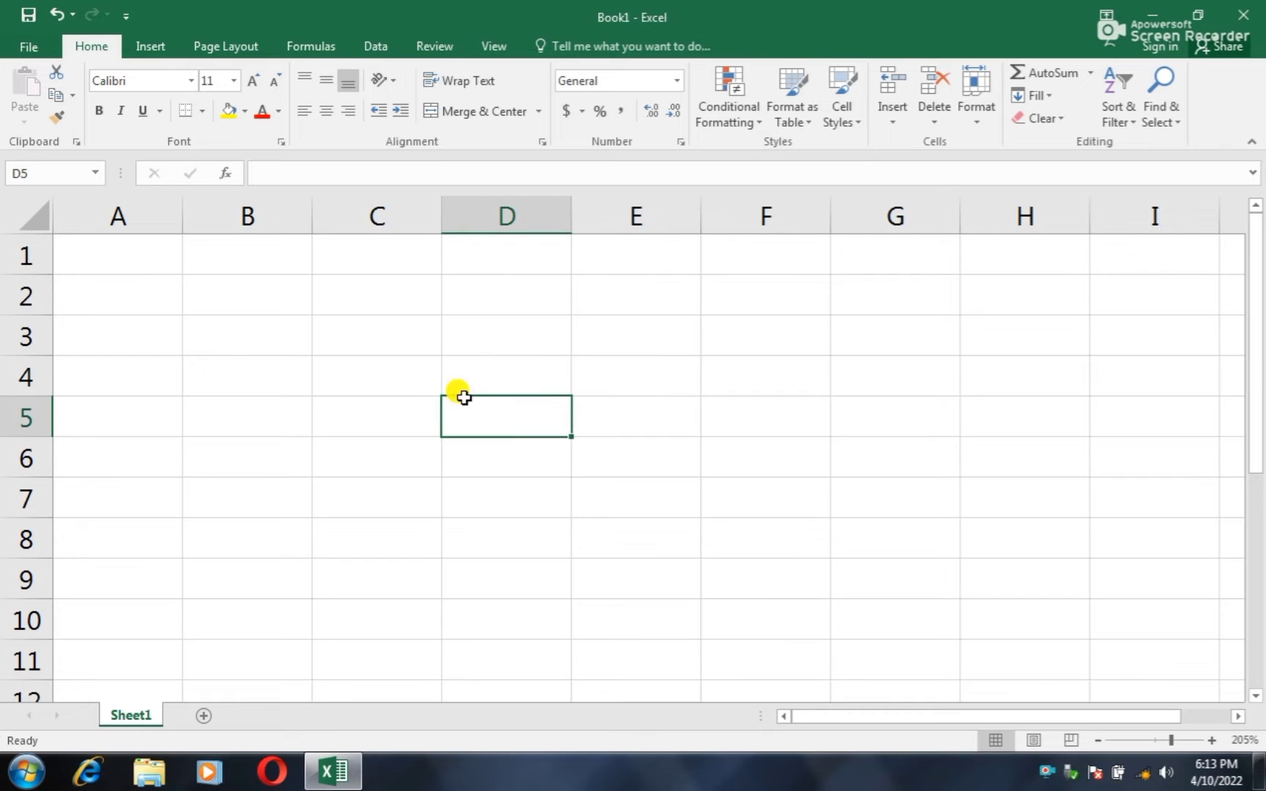
pyautogui.click(458, 388)
pyautogui.click(373, 389)
pyautogui.click(507, 443)
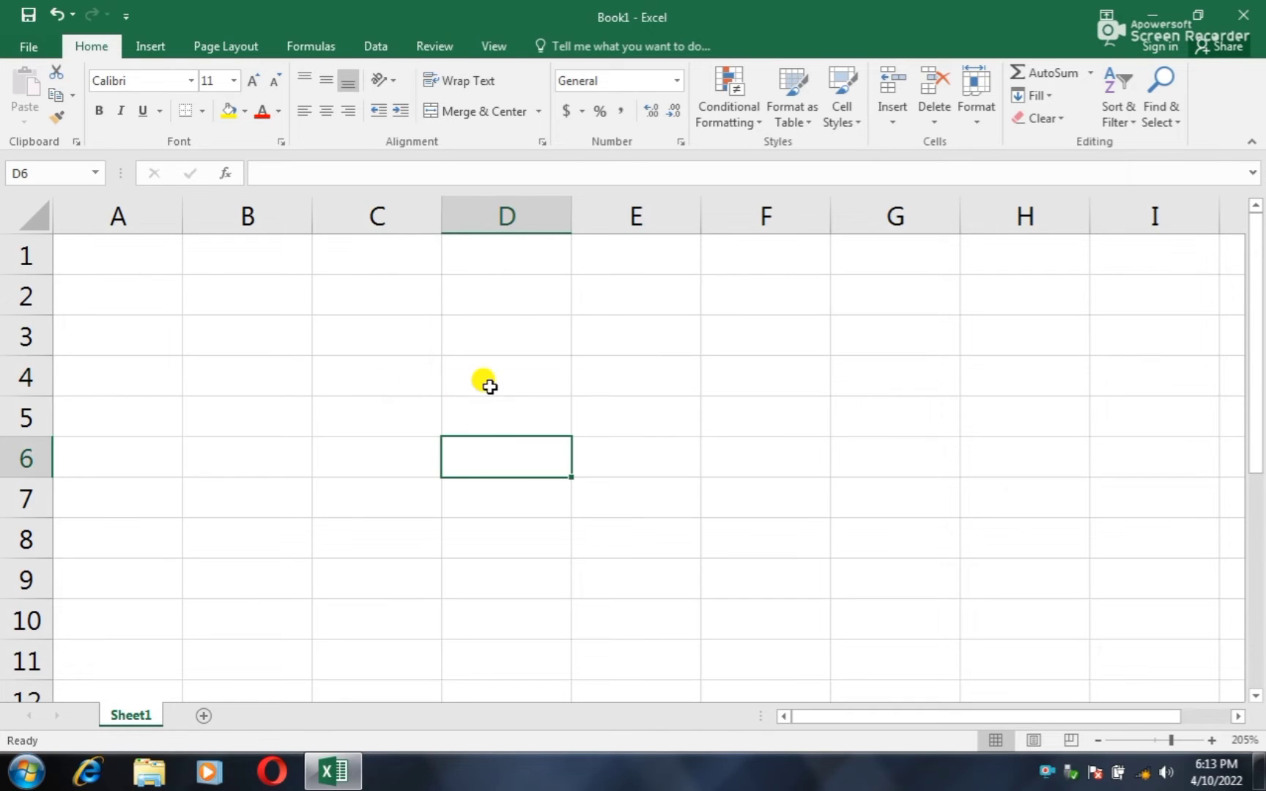
pyautogui.click(486, 381)
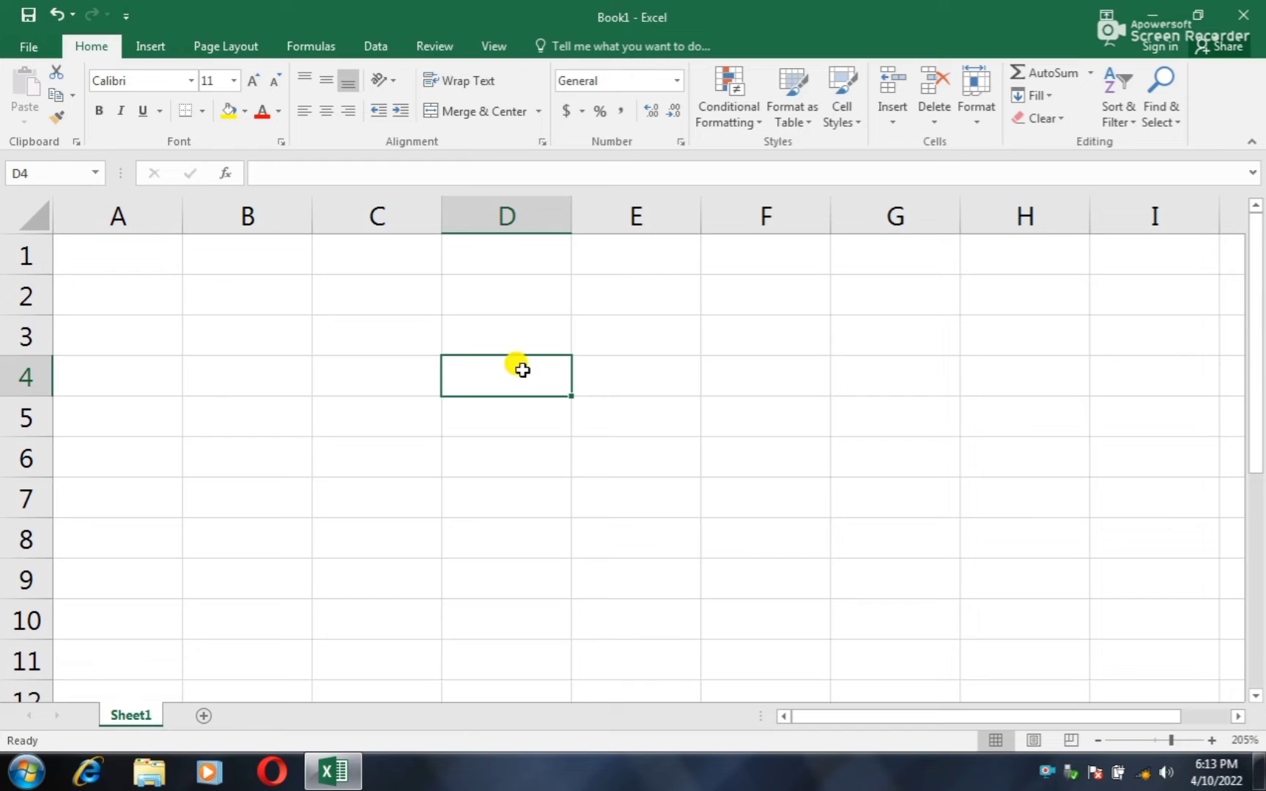
pyautogui.click(481, 325)
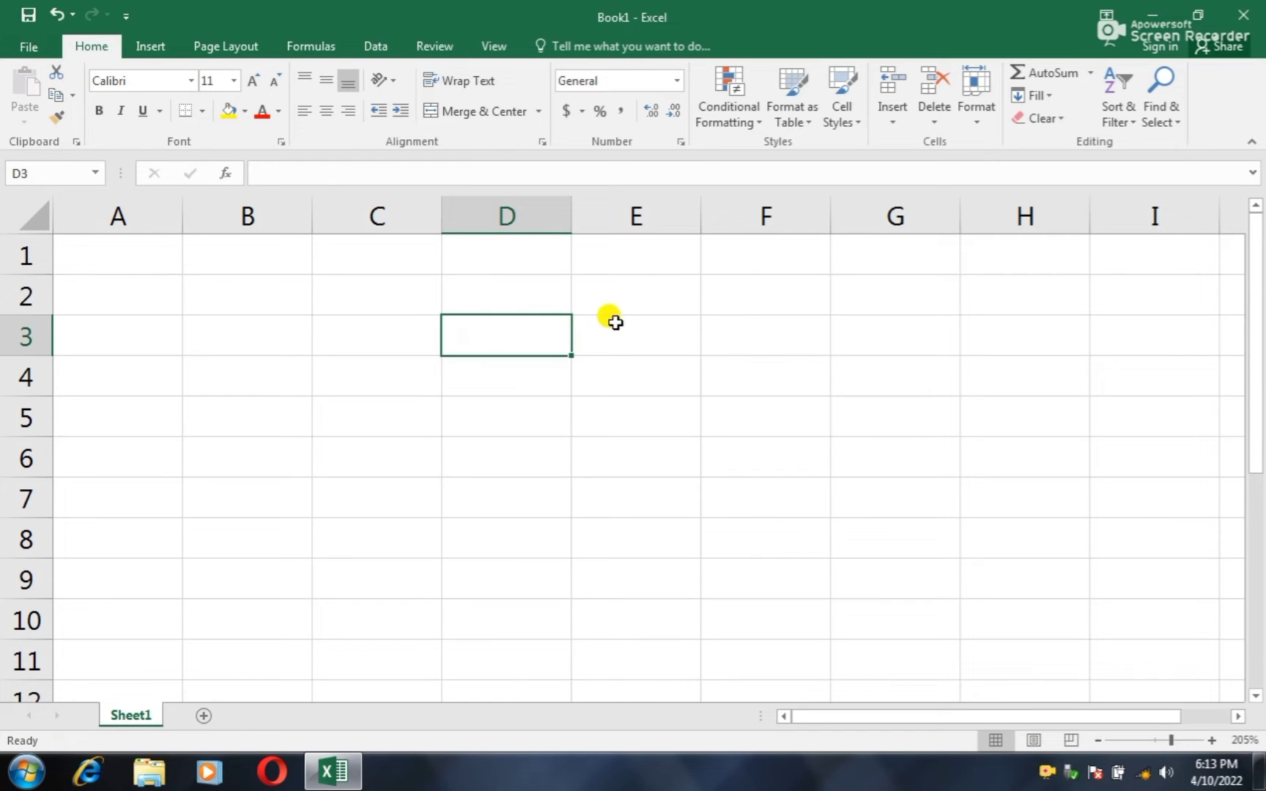
pyautogui.click(613, 319)
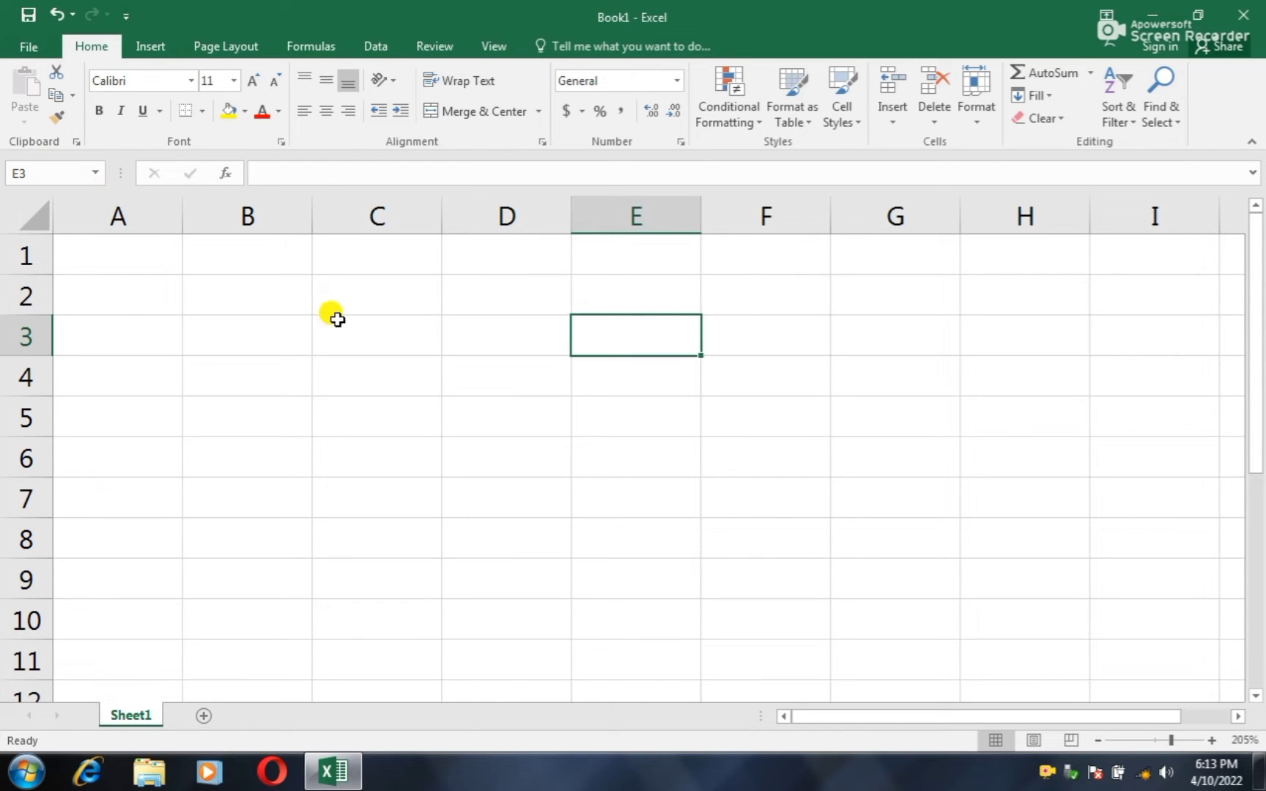
pyautogui.click(335, 295)
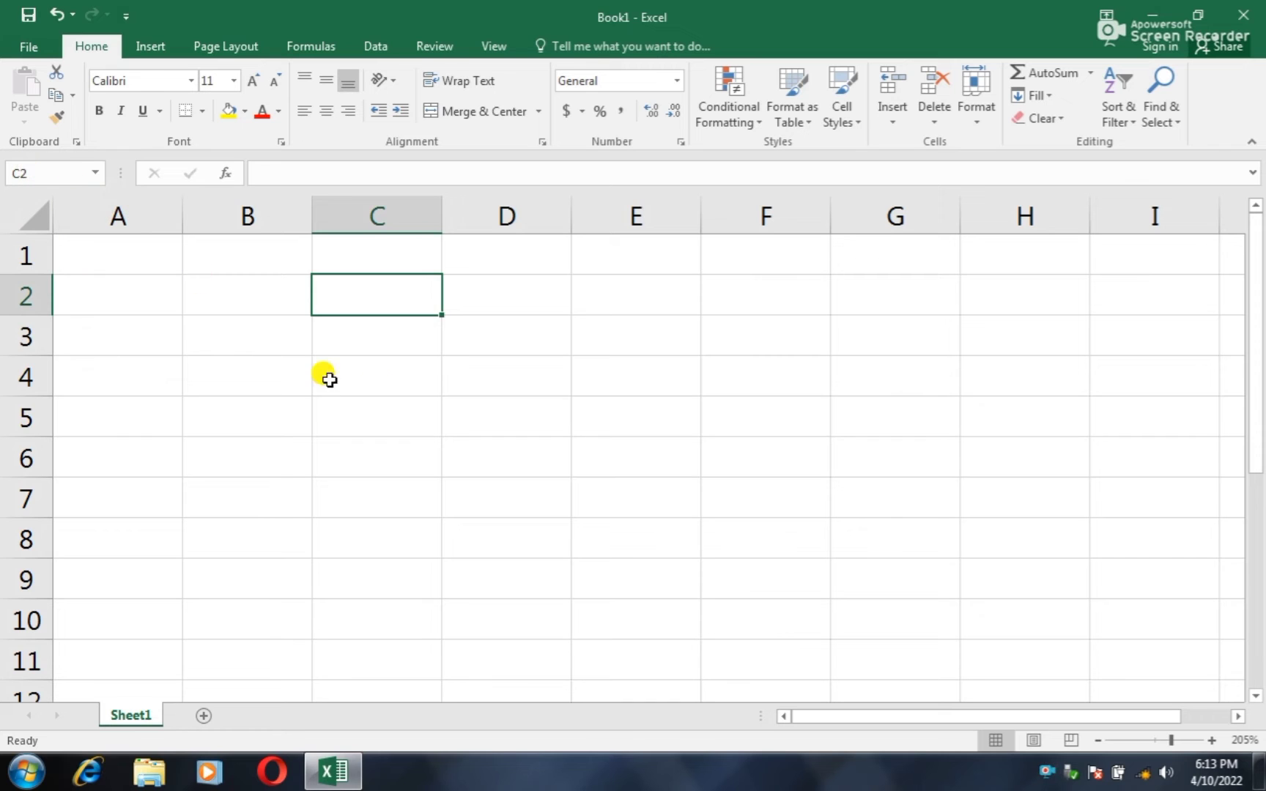
pyautogui.click(518, 399)
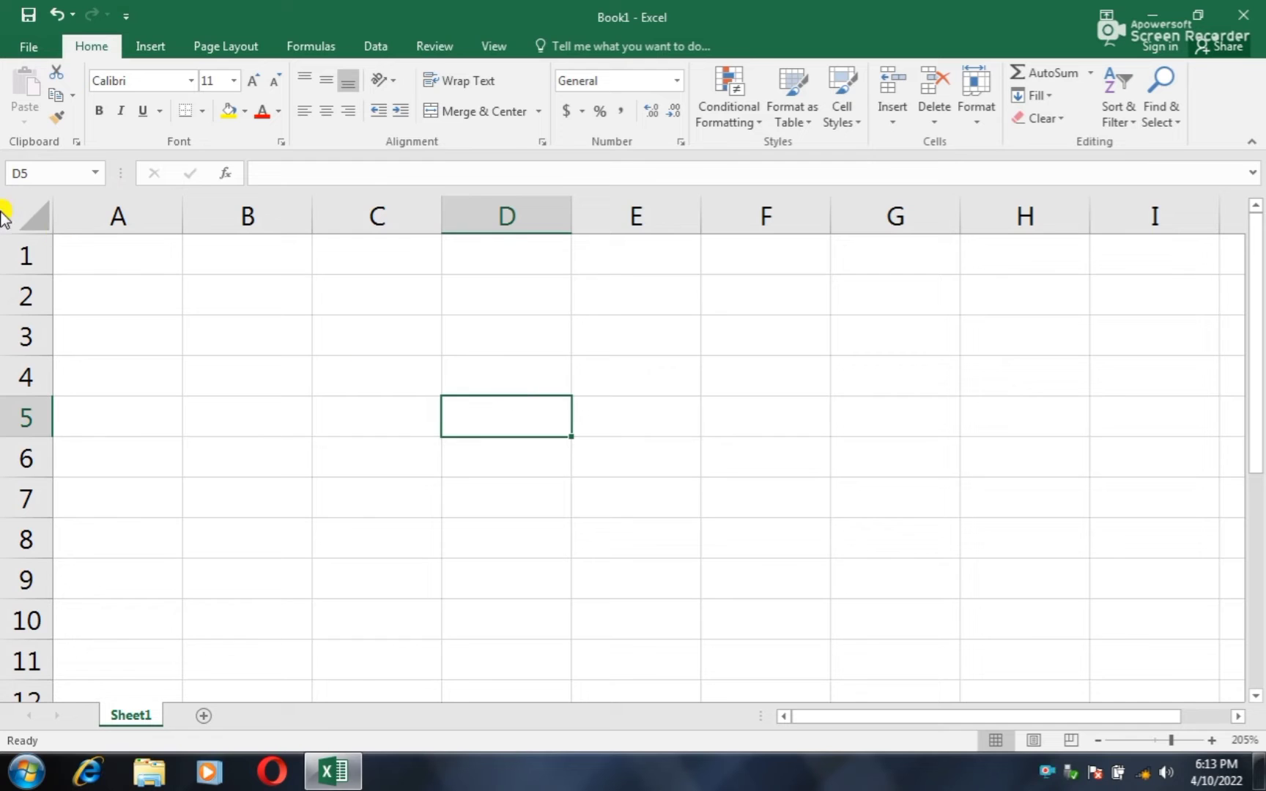
# Step: Select whole columns from A through E one after another, and clear the selection by choosing cell B6
pyautogui.click(103, 212)
pyautogui.click(252, 212)
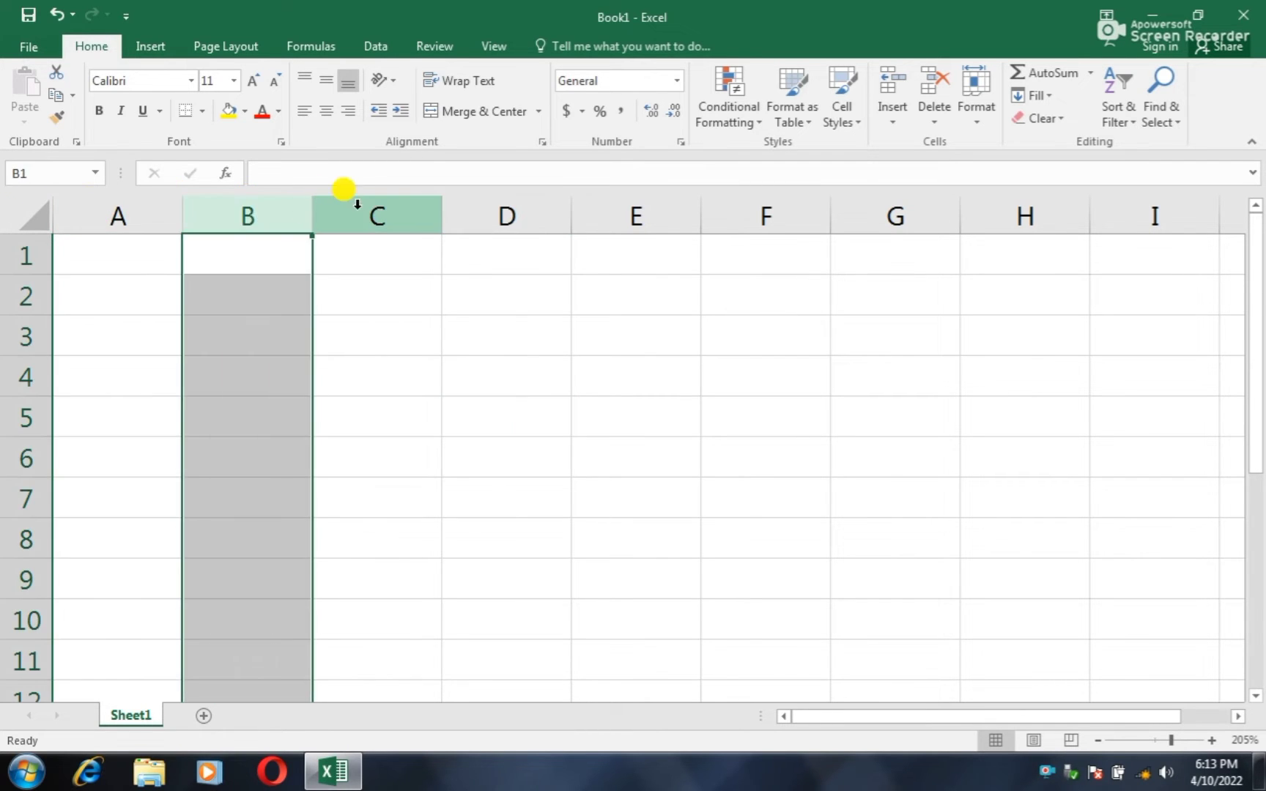
pyautogui.click(345, 209)
pyautogui.click(537, 209)
pyautogui.click(613, 216)
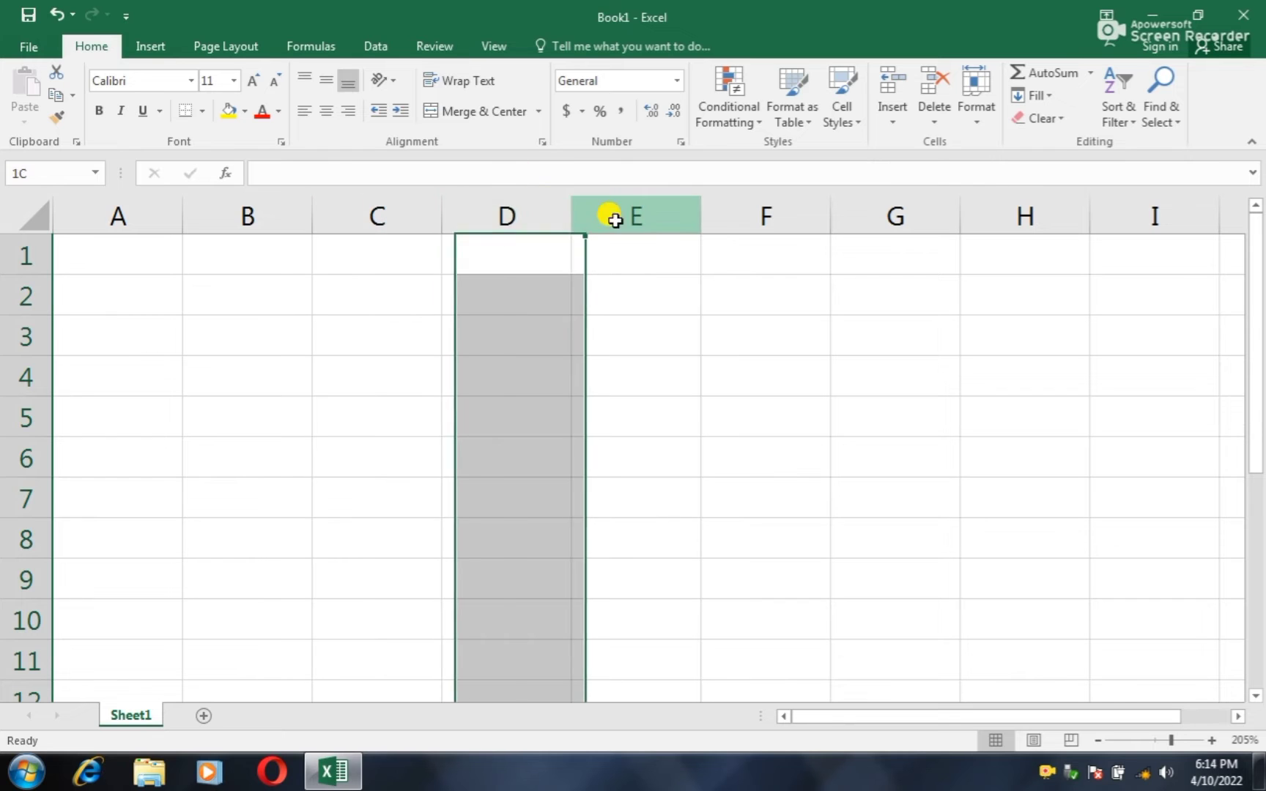
pyautogui.click(290, 447)
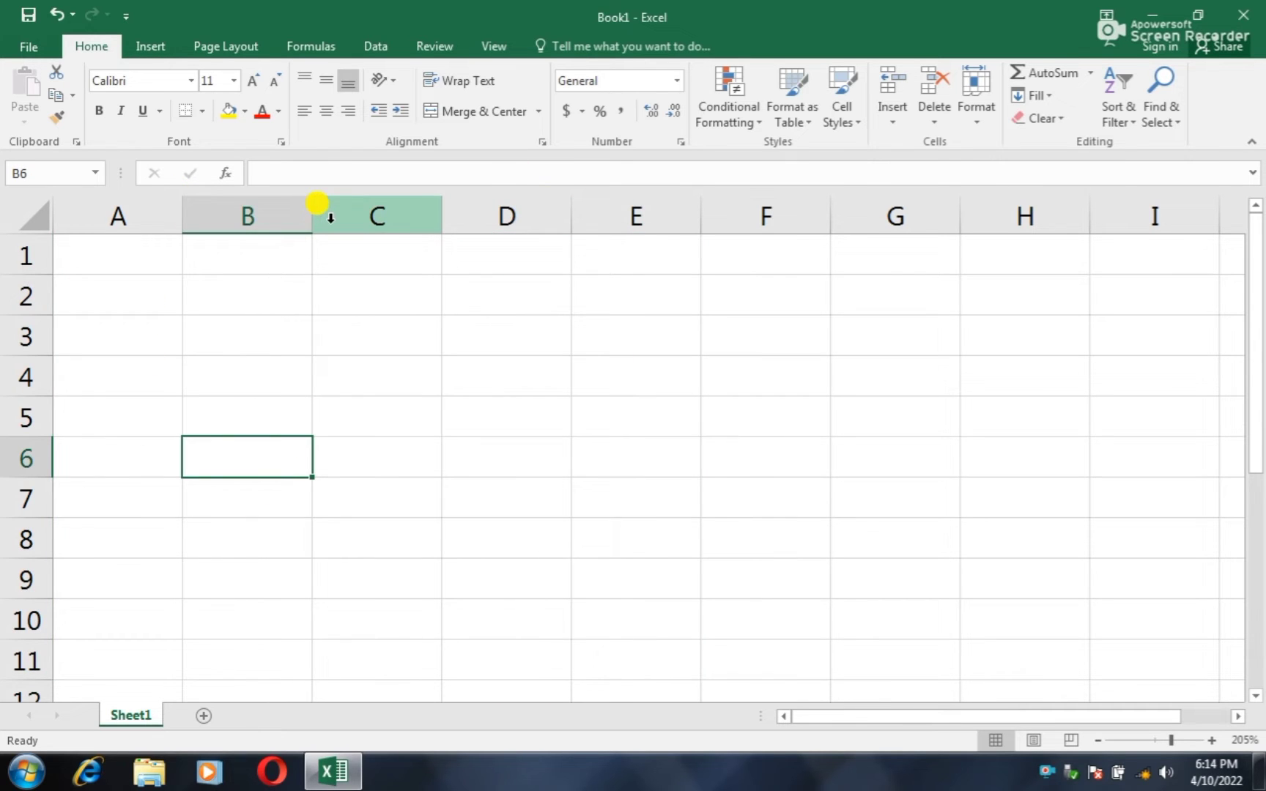
# Step: Select the cell range C1:C18 down column C, and deselect it by choosing cell A10
pyautogui.click(378, 251)
pyautogui.moveTo(378, 251); pyautogui.dragTo(334, 630)
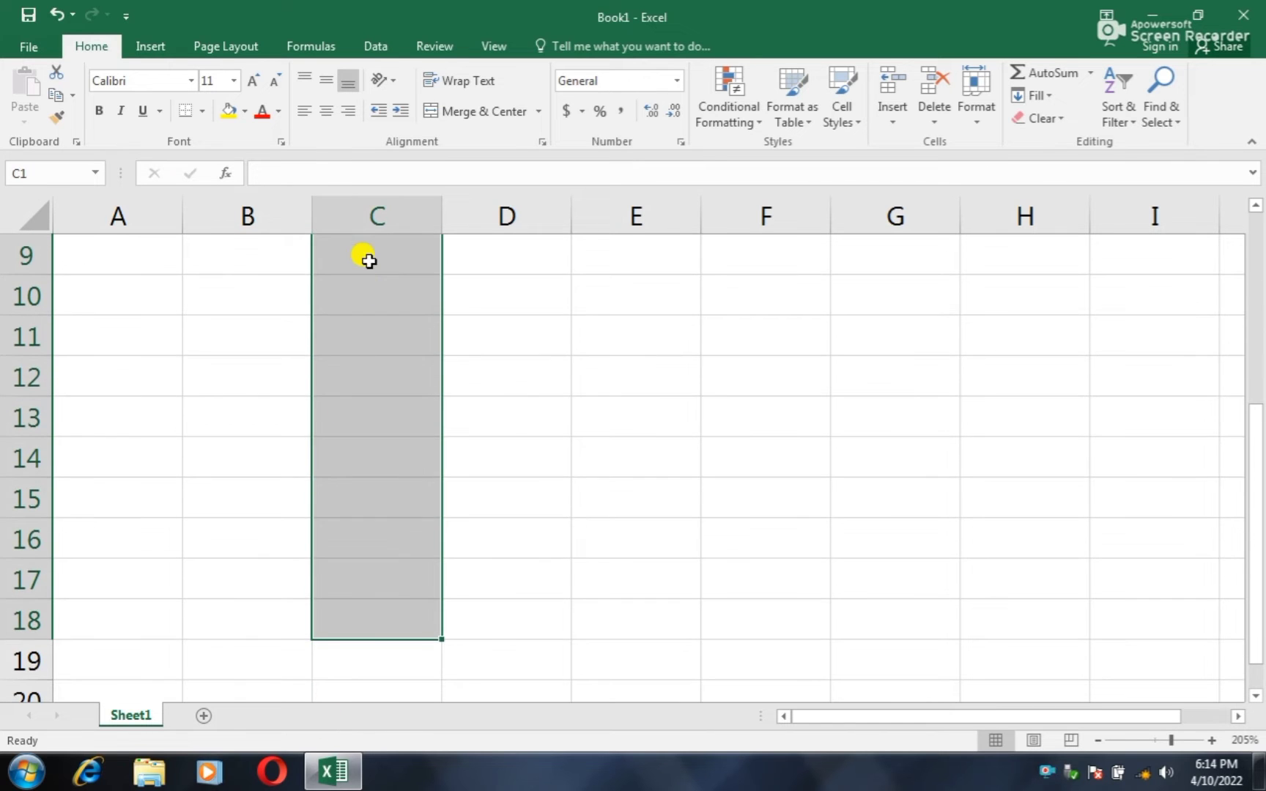
pyautogui.click(140, 296)
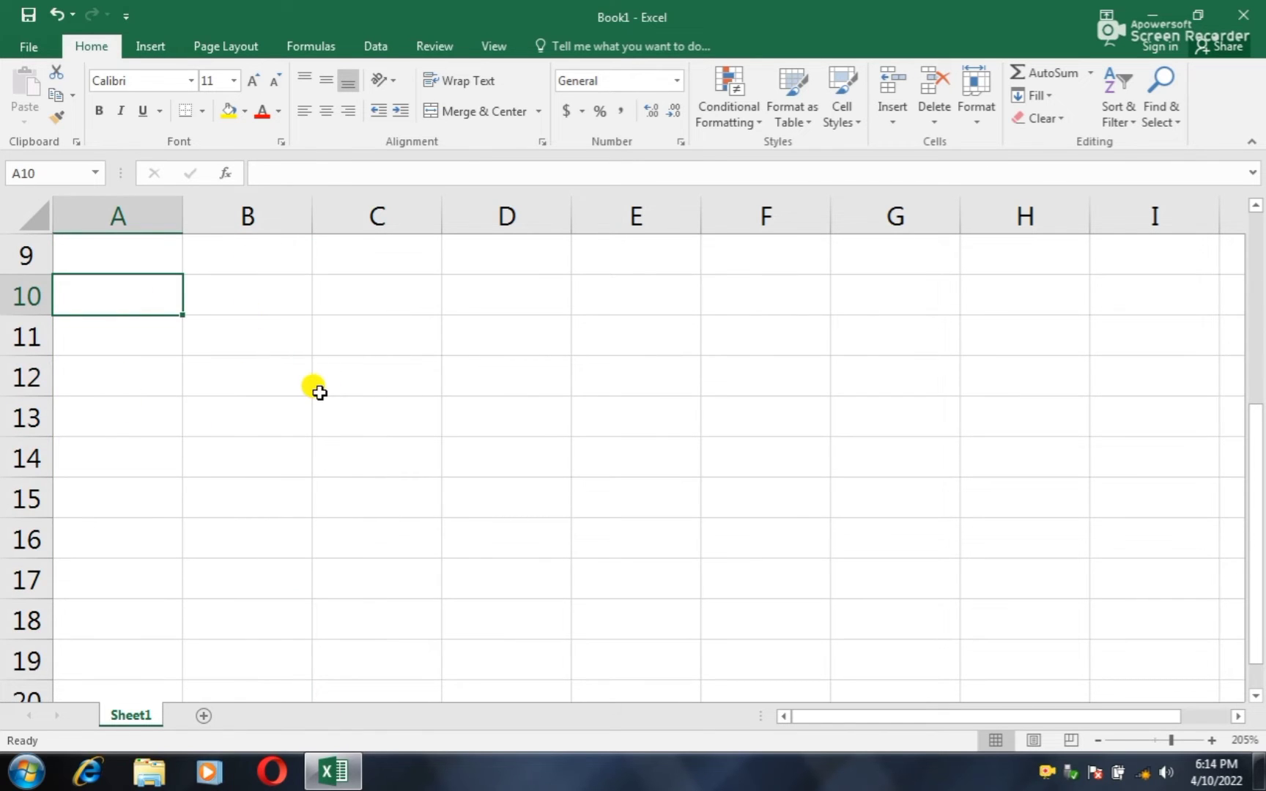
pyautogui.scroll(3, 319, 393)
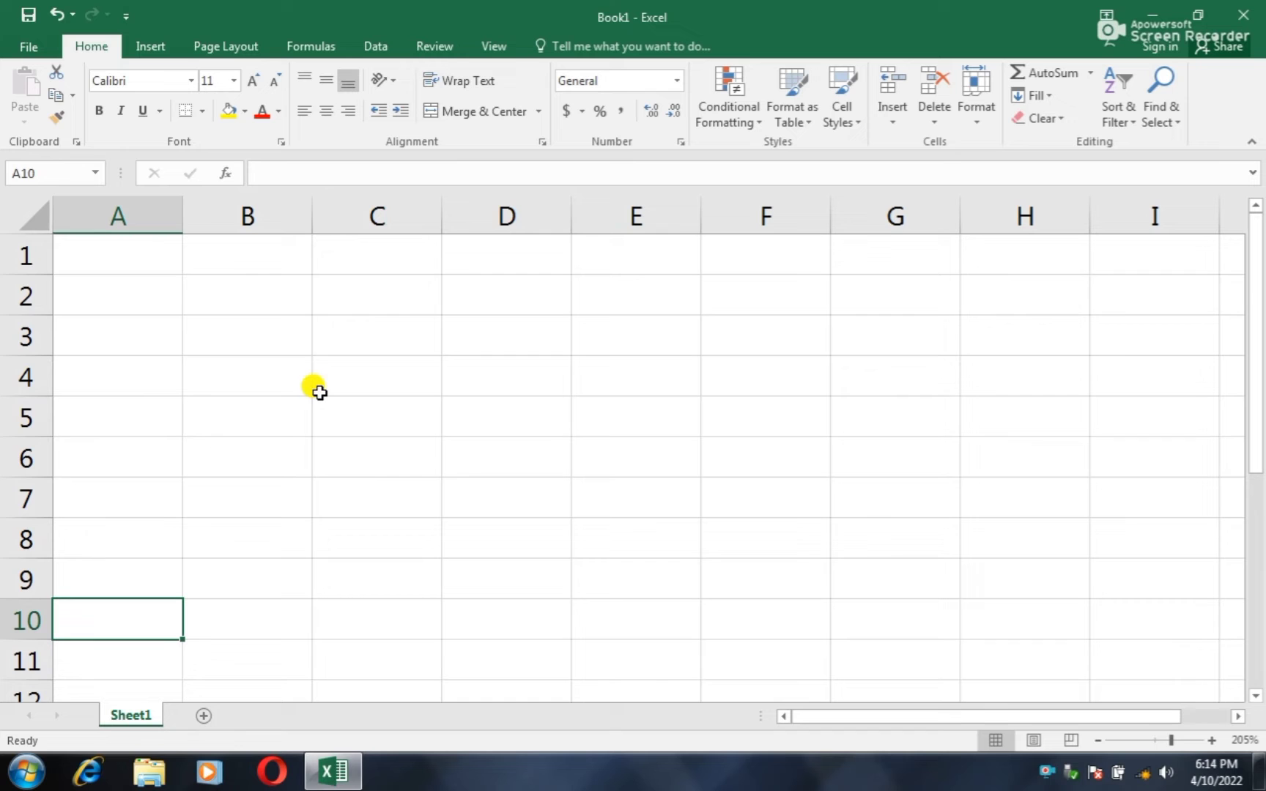
# Step: Select entire rows 1 through 6 one after another
pyautogui.click(16, 249)
pyautogui.click(18, 296)
pyautogui.click(18, 336)
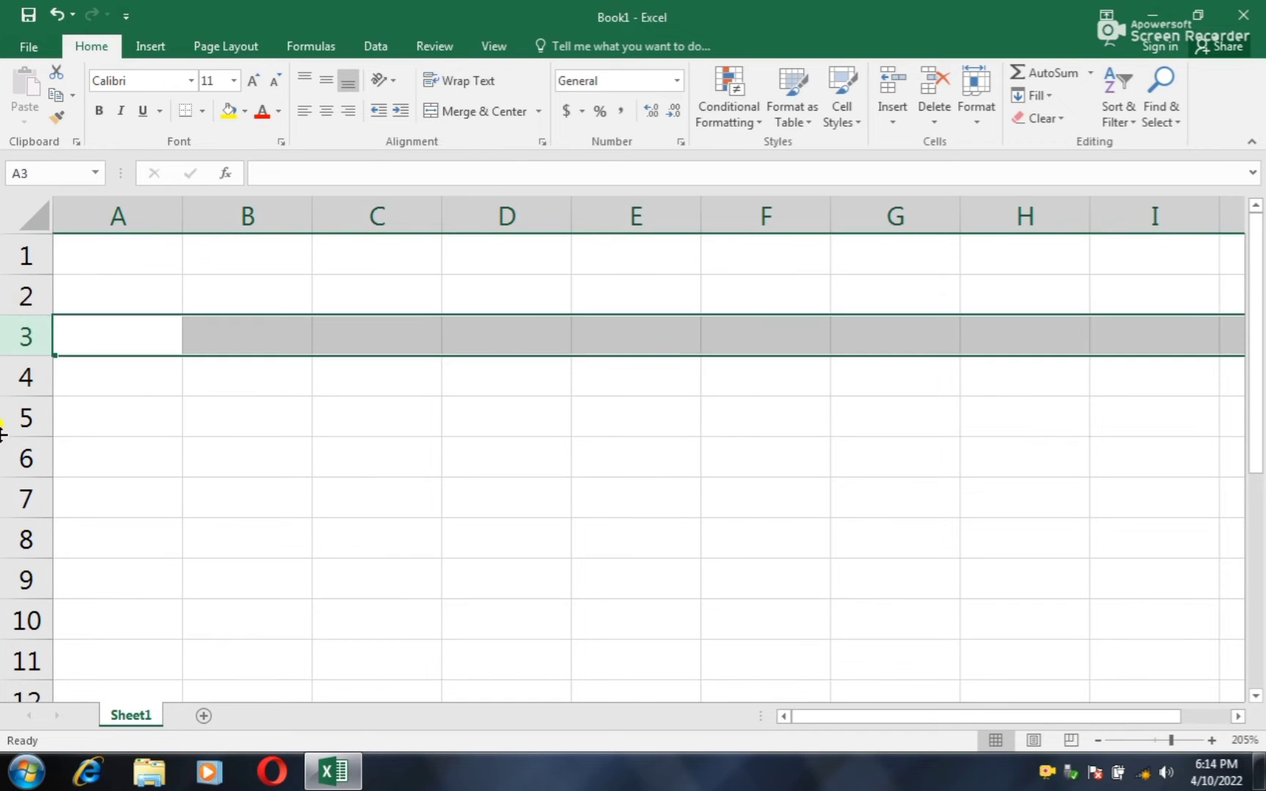
pyautogui.click(20, 376)
pyautogui.click(21, 417)
pyautogui.click(21, 458)
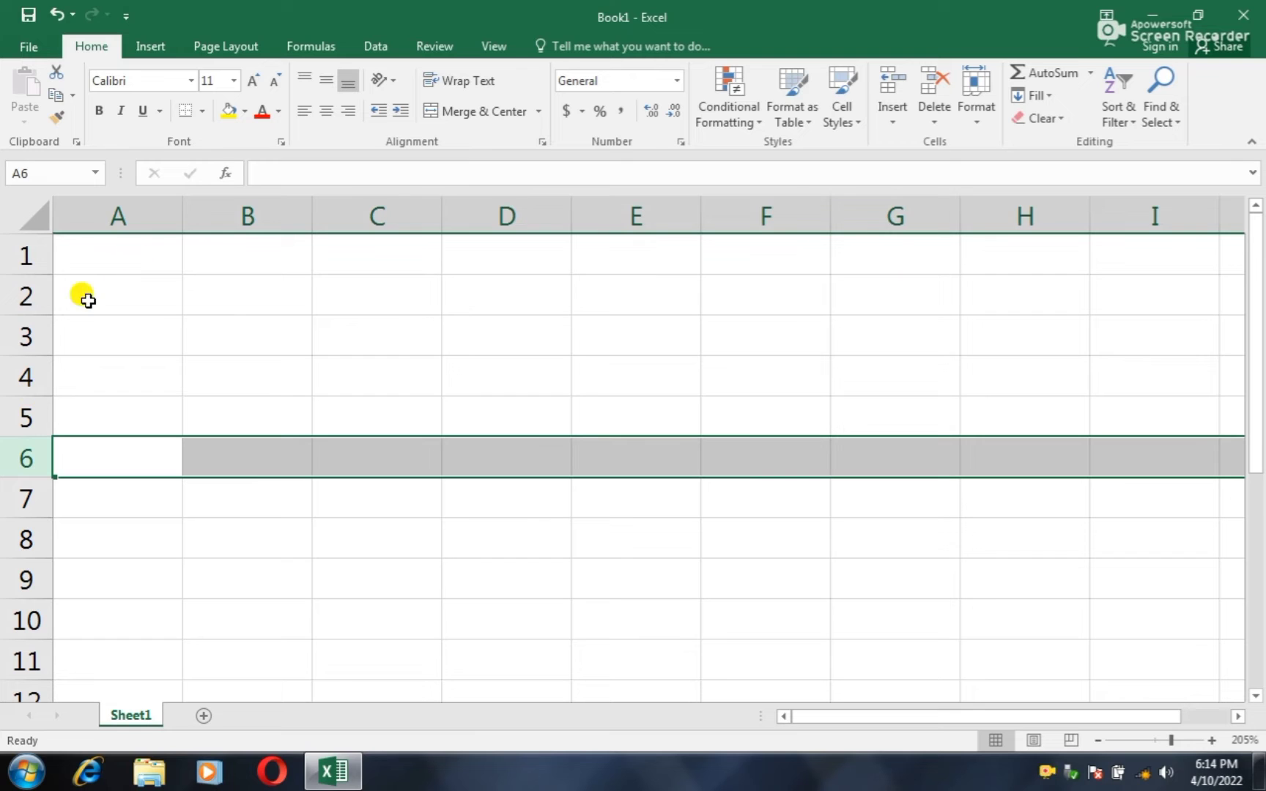
# Step: Select the range A2:G2 across row 2, and select the whole of column C
pyautogui.moveTo(65, 293); pyautogui.dragTo(920, 306)
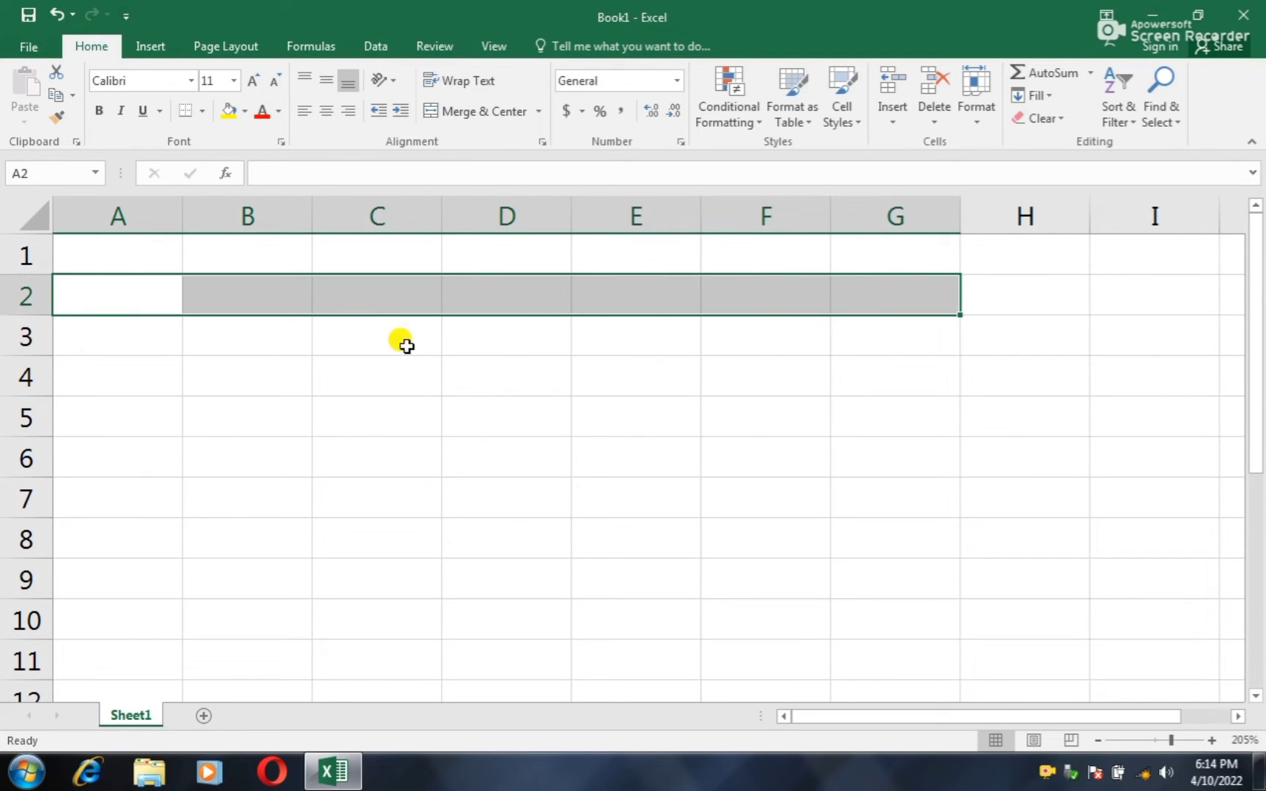
pyautogui.click(359, 429)
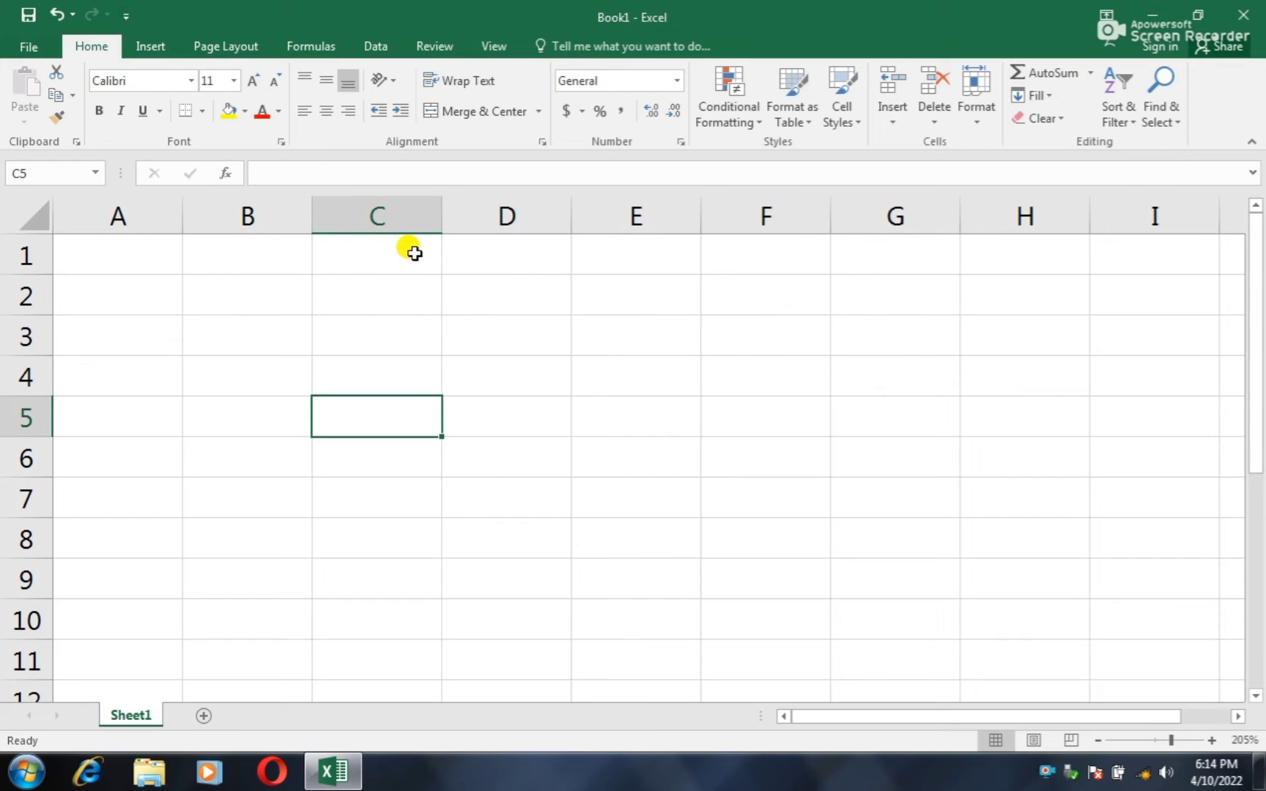
pyautogui.click(410, 219)
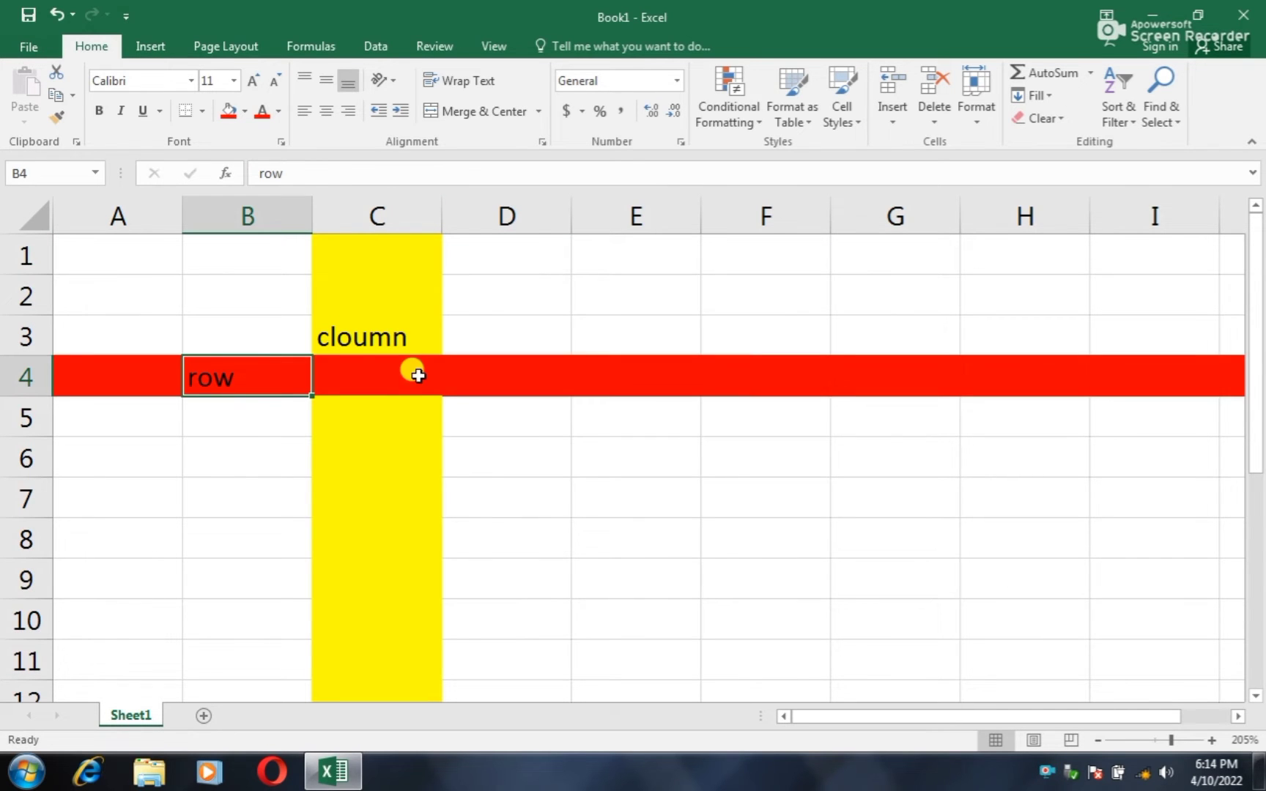
# Step: Select column D below the red row's crossing and enter d5 in cell D5
pyautogui.click(539, 415)
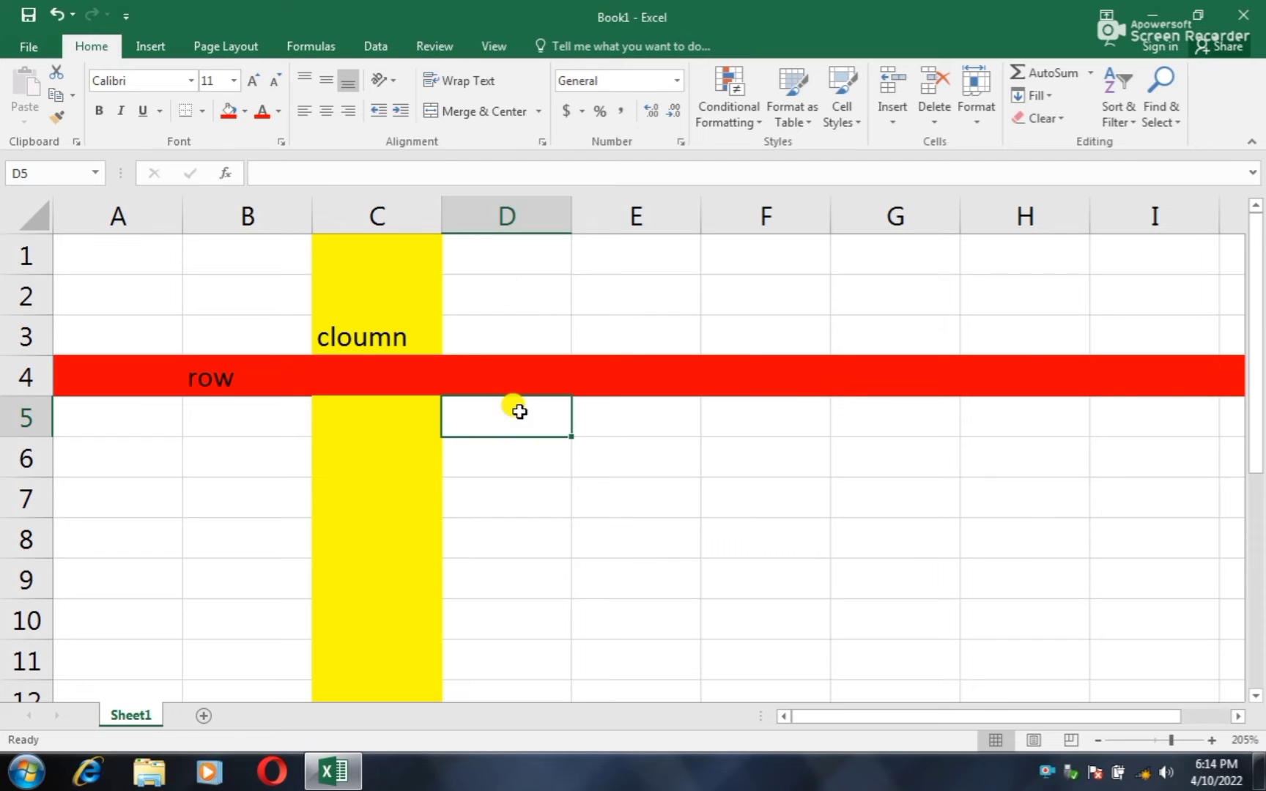
pyautogui.click(494, 213)
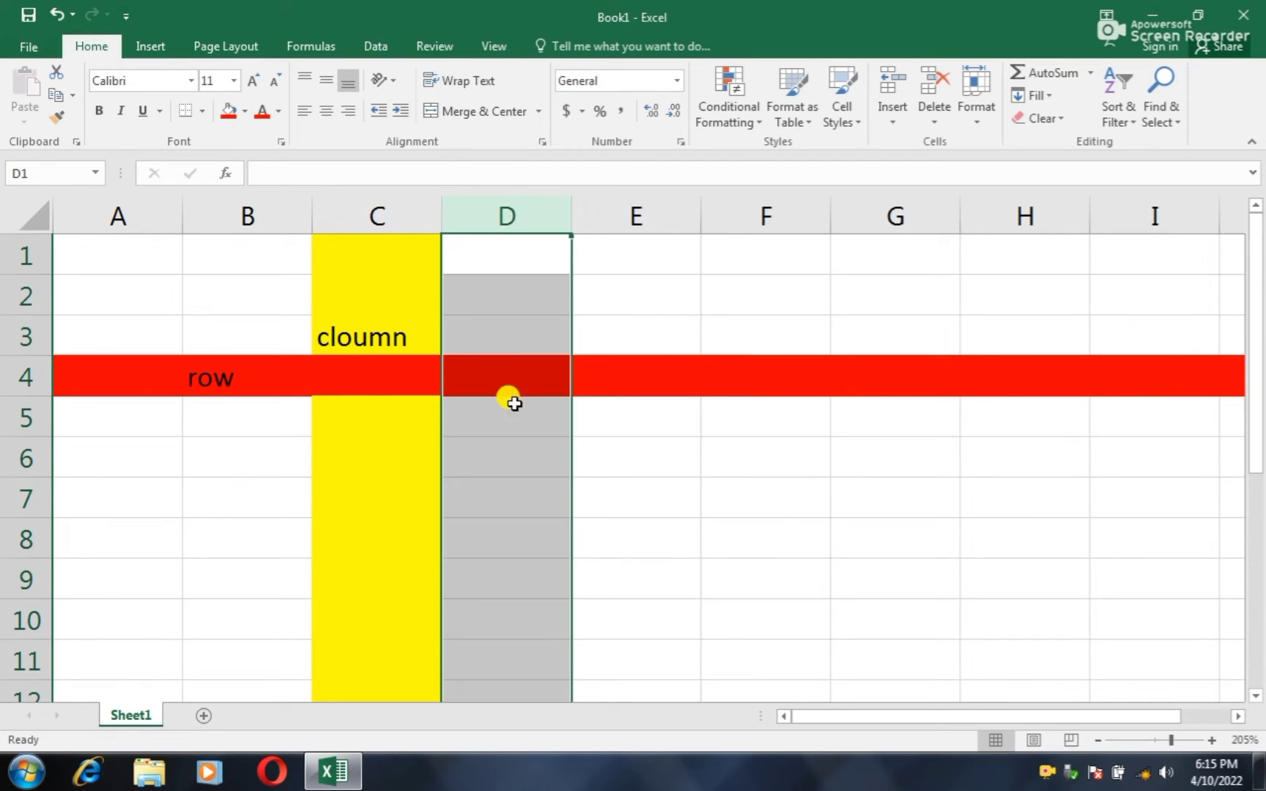
pyautogui.click(517, 418)
pyautogui.write('d5')
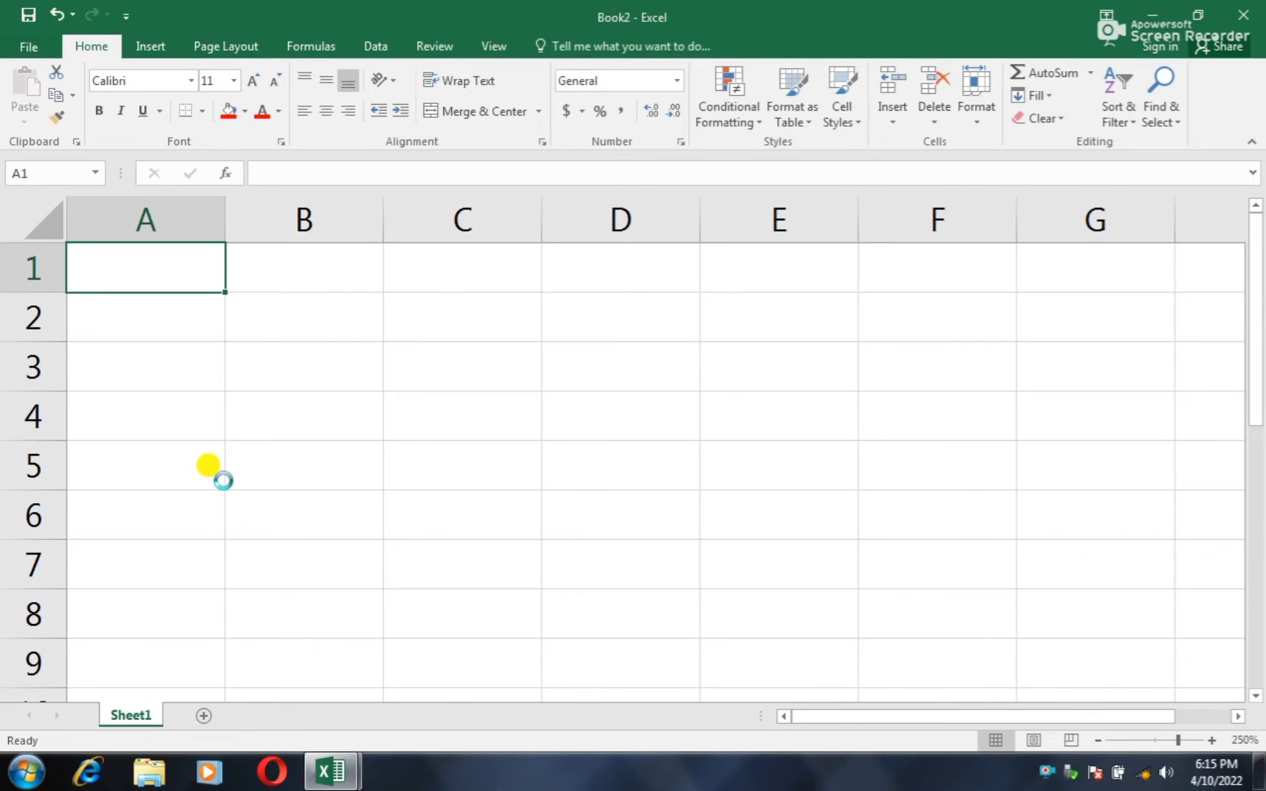
# Step: Enter the text hello in cell C3 of the empty Book2 sheet
pyautogui.scroll(1, 215, 473)
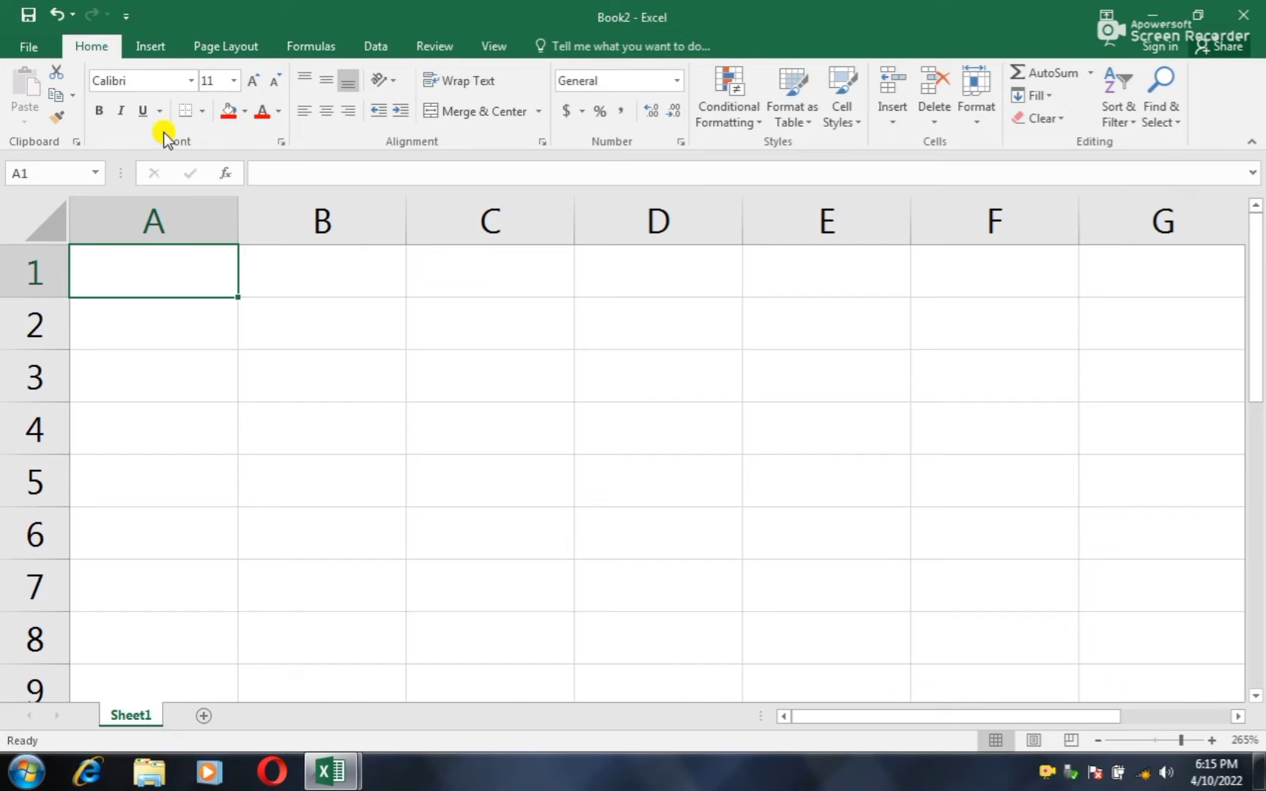
pyautogui.click(411, 378)
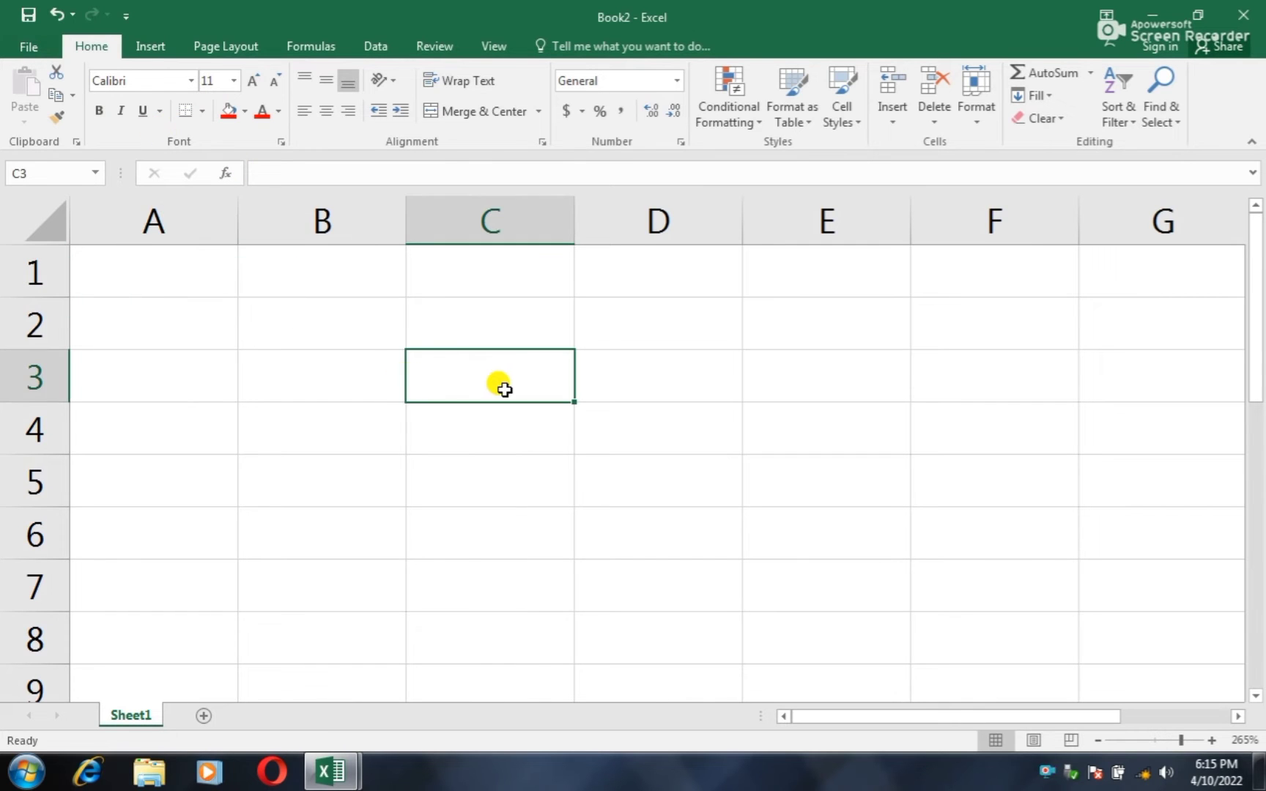
pyautogui.write('hello')
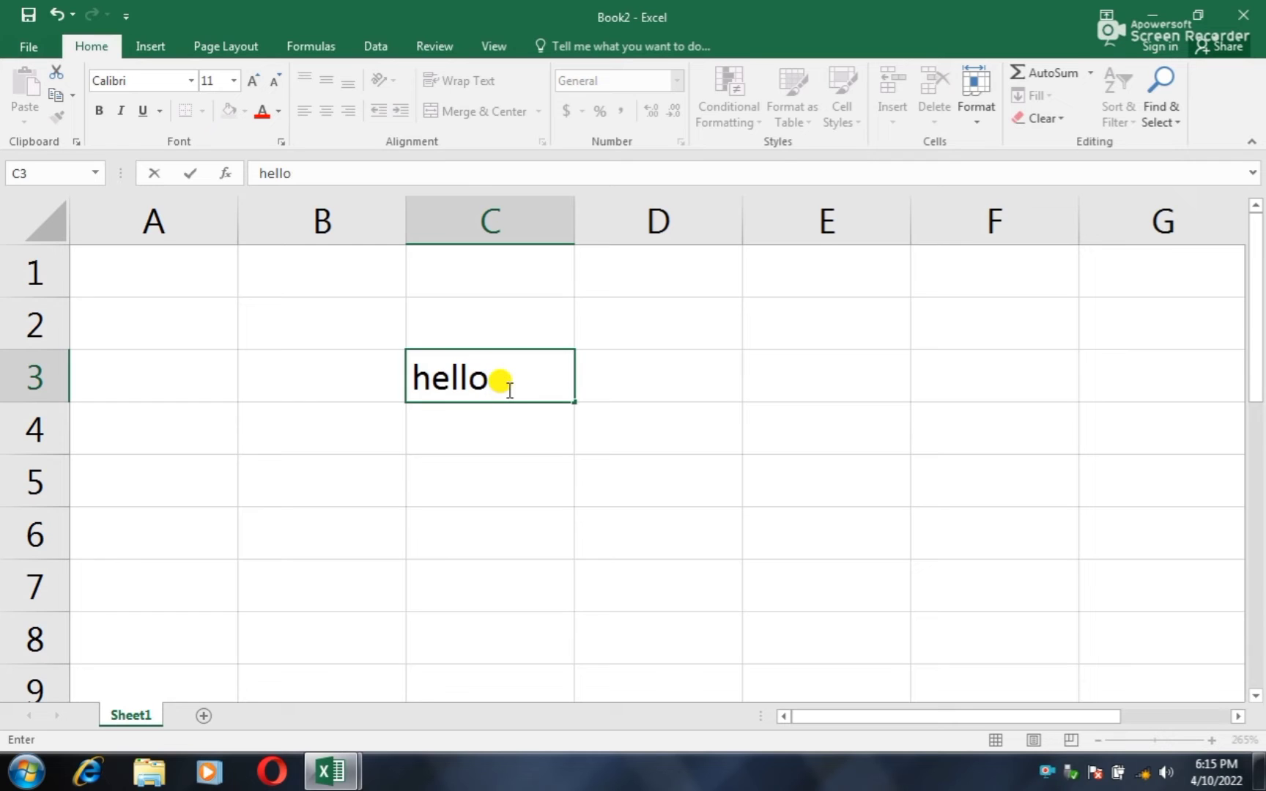
pyautogui.click(367, 441)
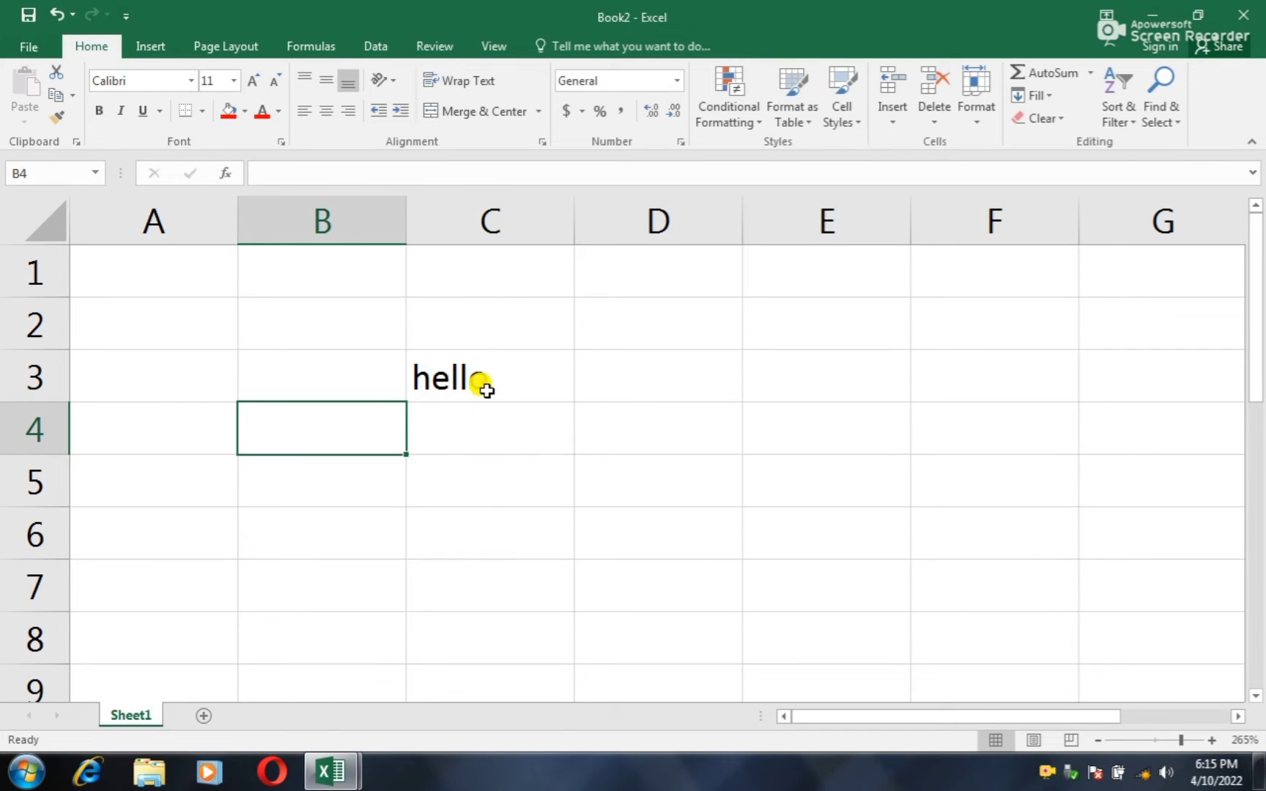
# Step: Set the font size of the hello text in cell C3 to 24
pyautogui.click(450, 378)
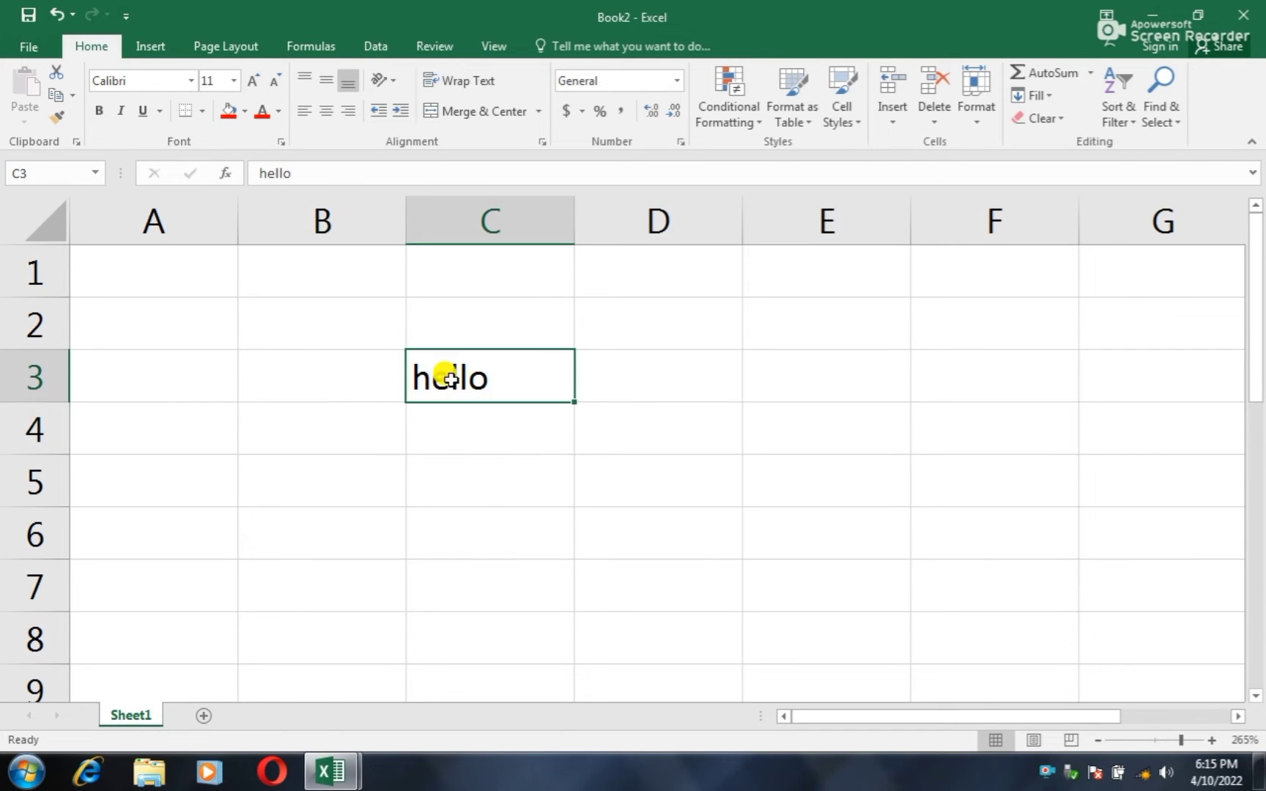
pyautogui.click(235, 81)
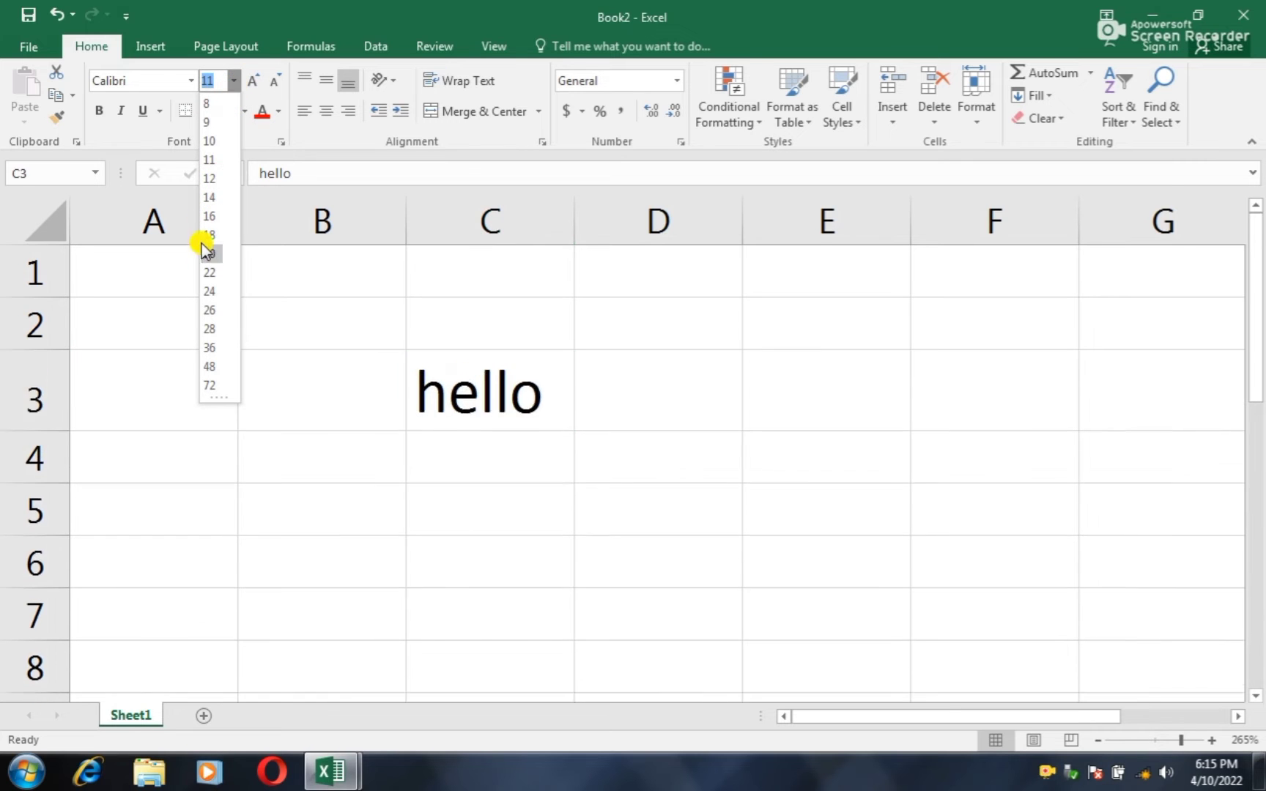
pyautogui.click(218, 291)
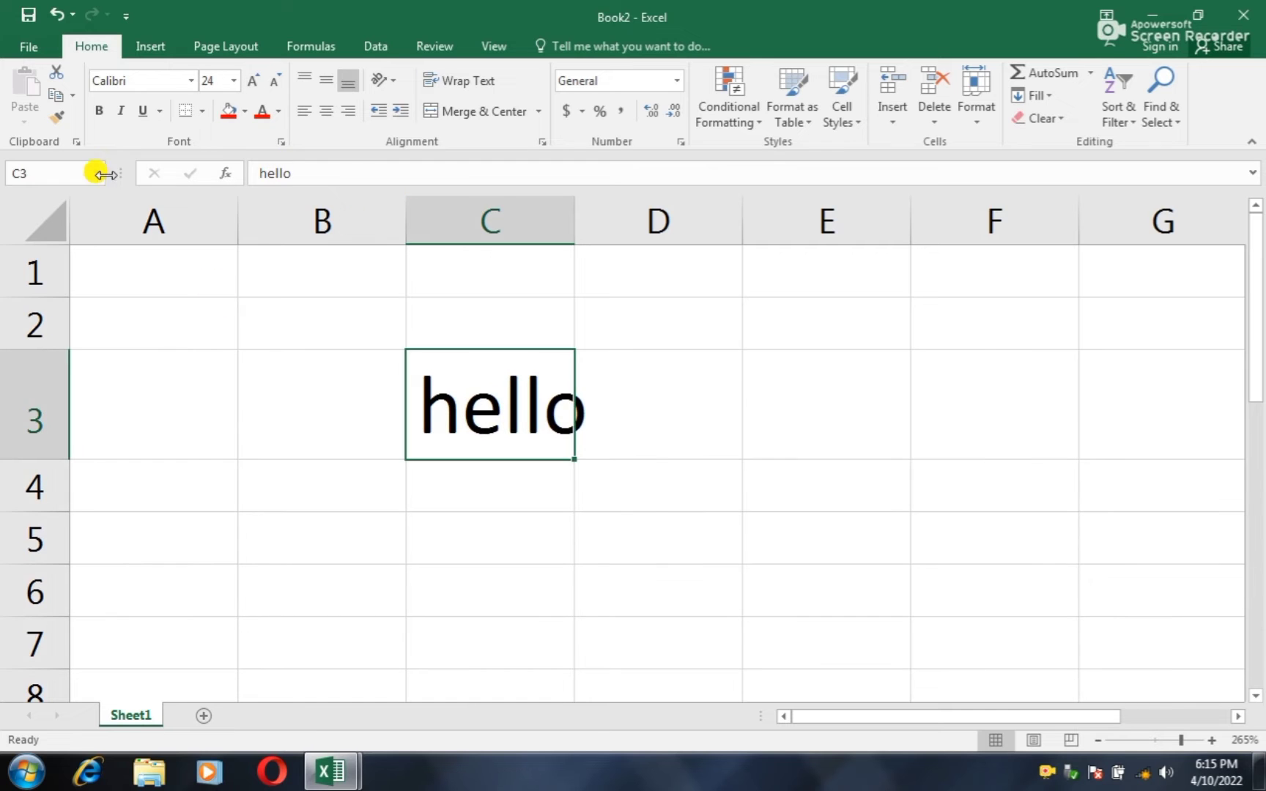
pyautogui.click(268, 255)
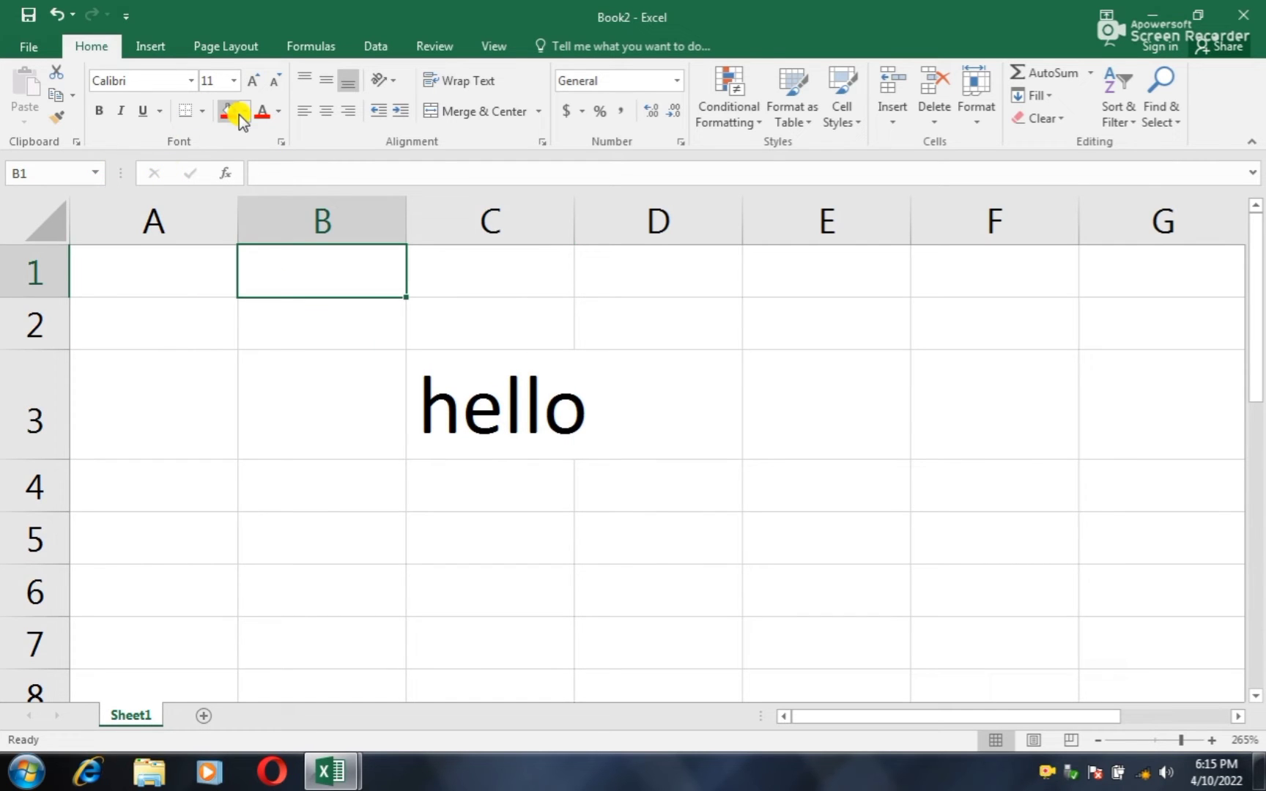
# Step: Fill cell C3 with a darker blue theme colour
pyautogui.click(457, 393)
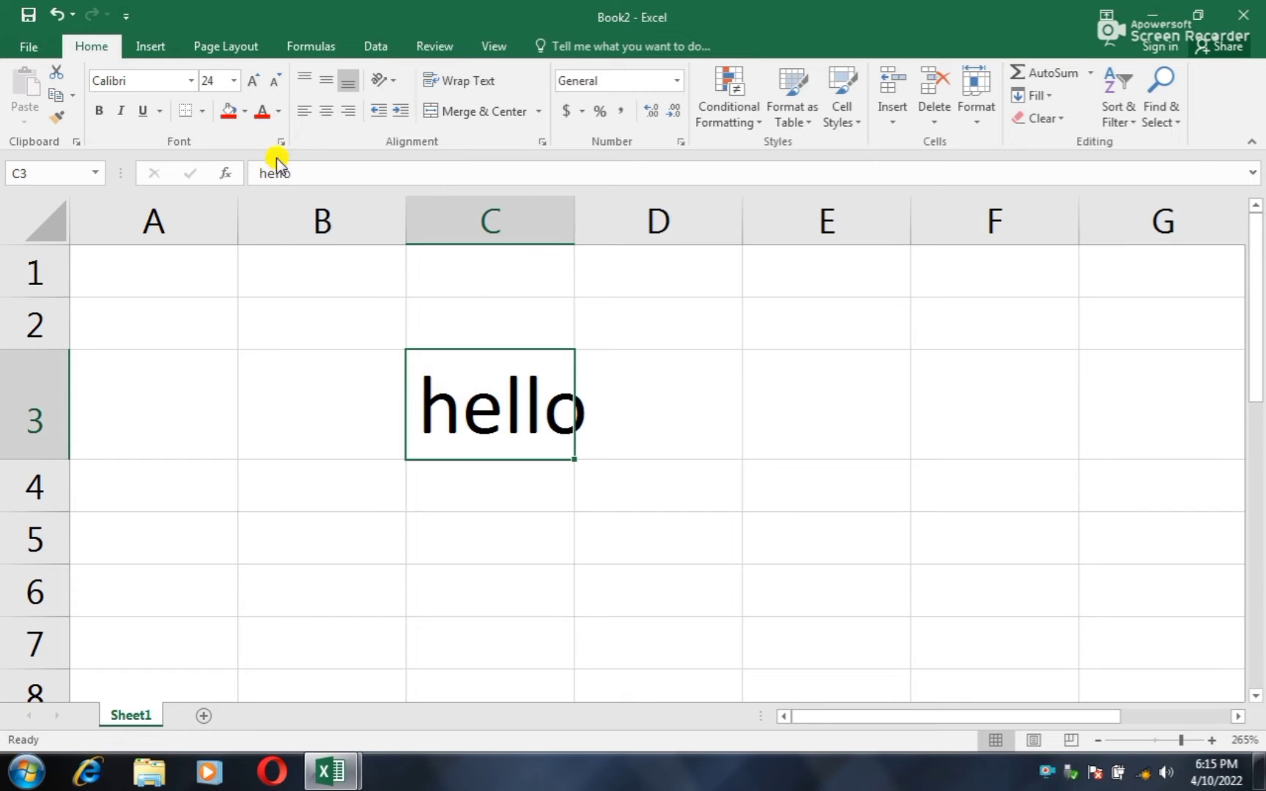
pyautogui.click(243, 107)
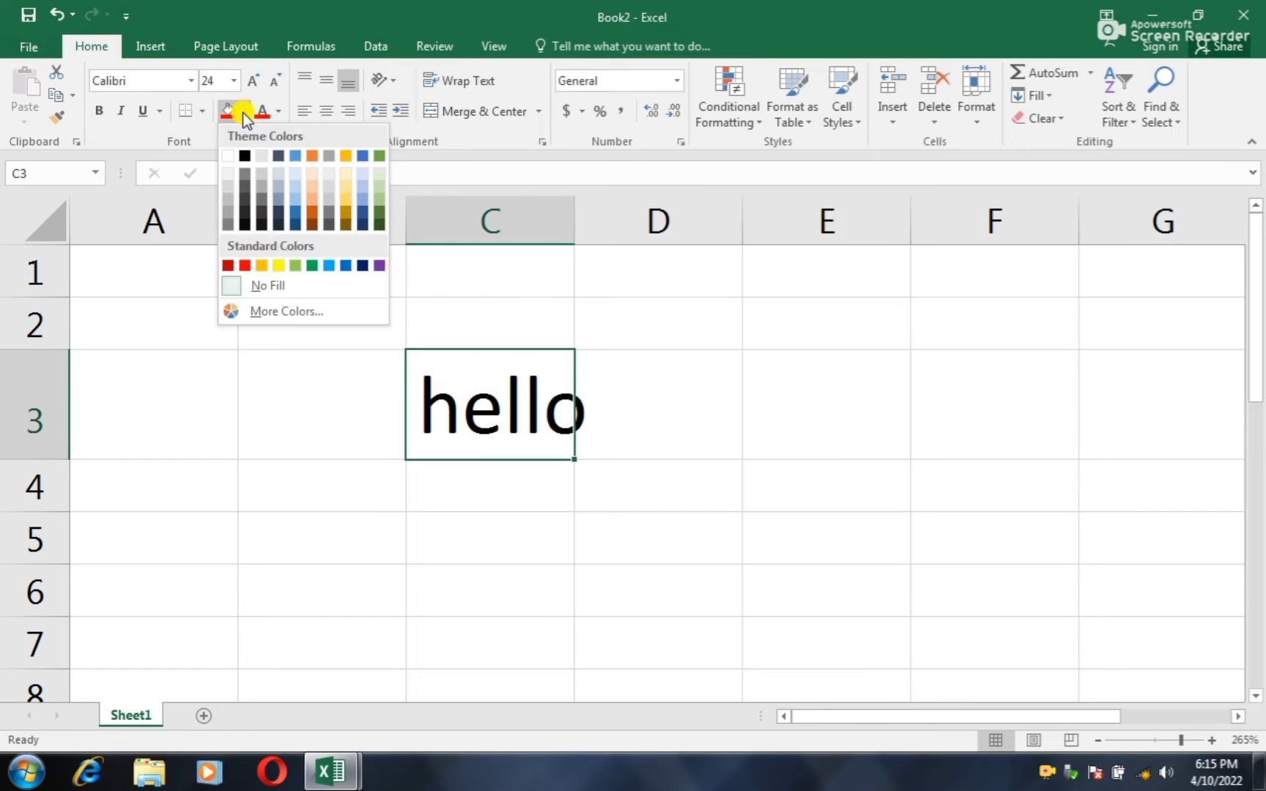
pyautogui.click(294, 211)
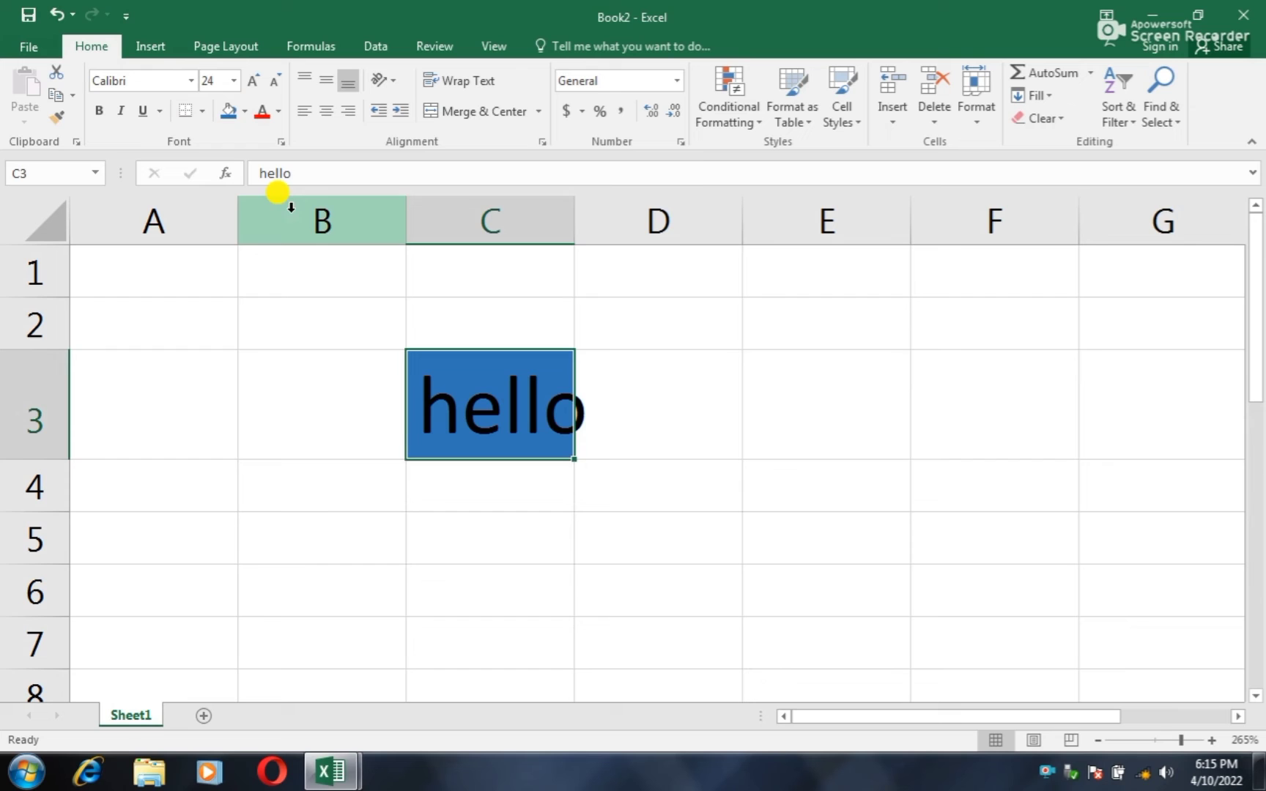
# Step: Recolour the hello text in cell C3 dark blue and replace that colour with the standard red
pyautogui.click(279, 111)
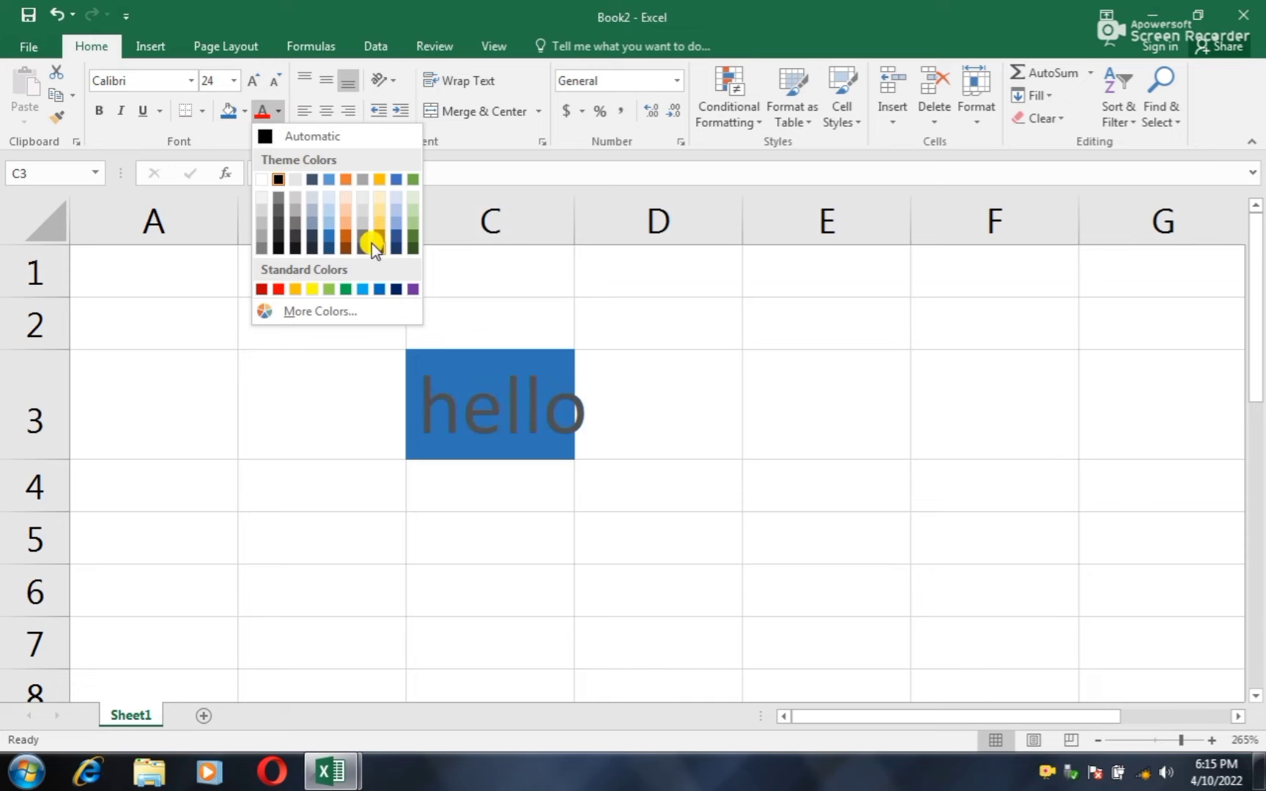
pyautogui.click(397, 250)
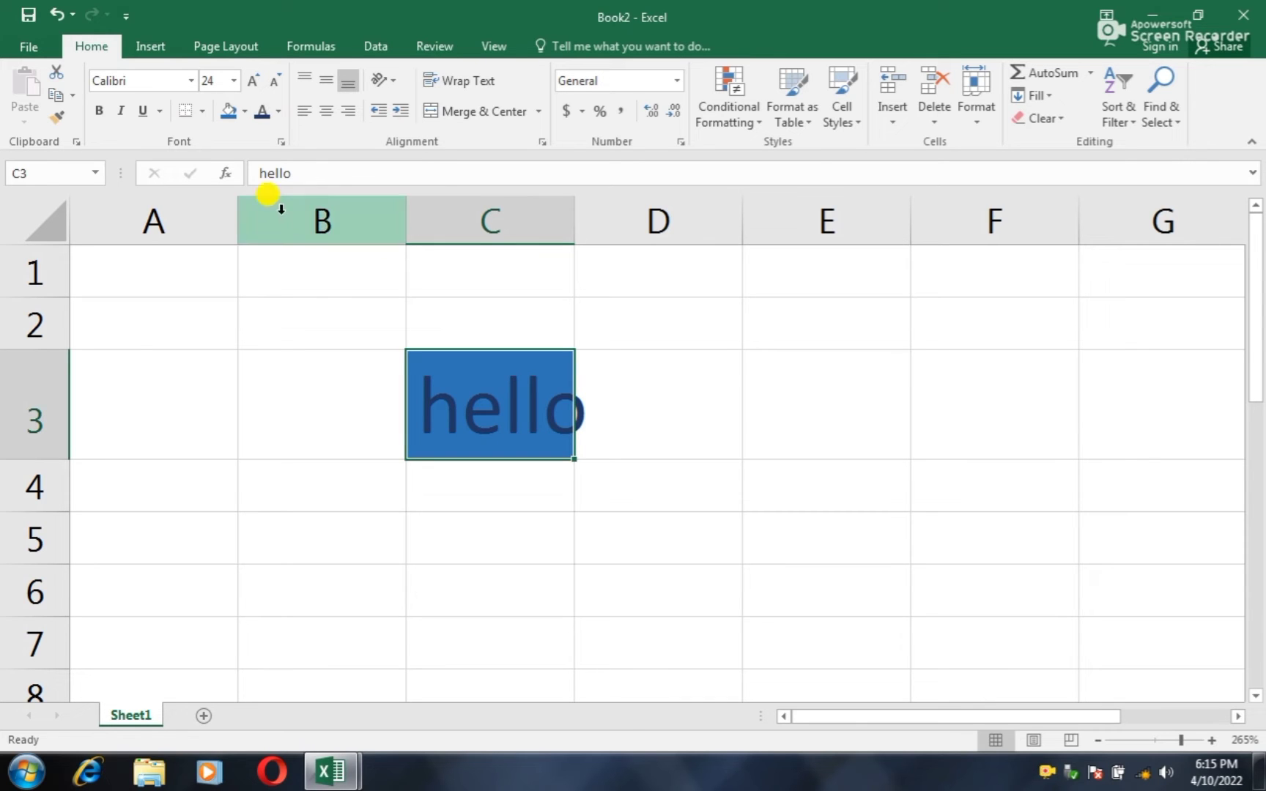
pyautogui.click(279, 111)
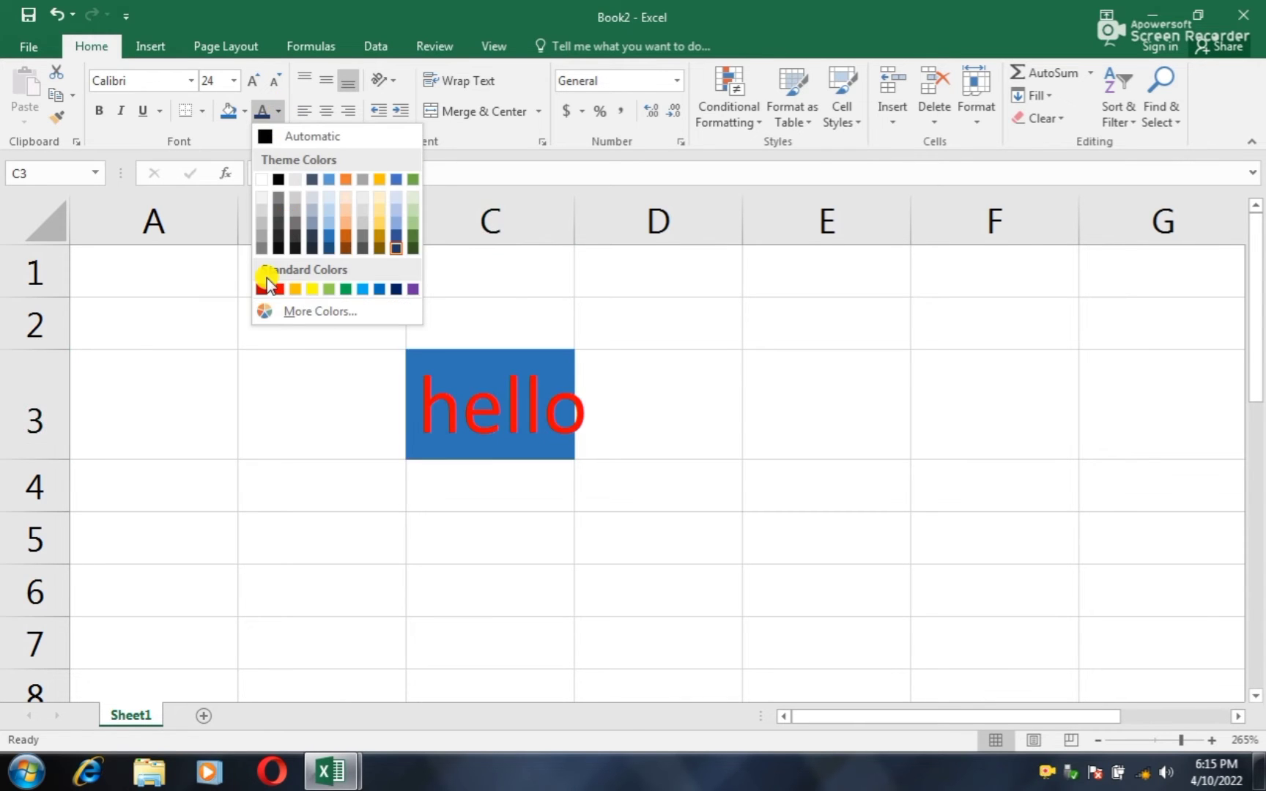
pyautogui.click(281, 290)
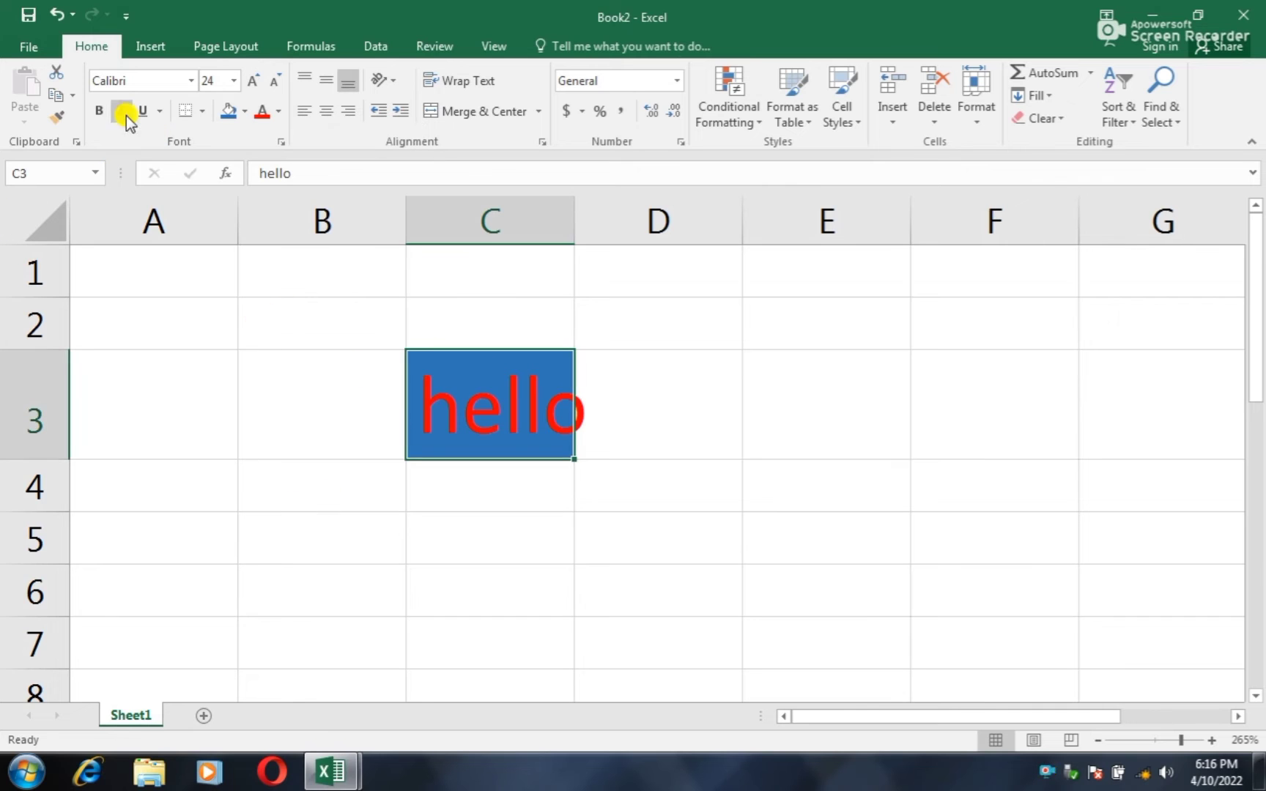
# Step: Set the font of the hello text in cell C3 to Algerian and autofit column C's width to the text
pyautogui.click(190, 81)
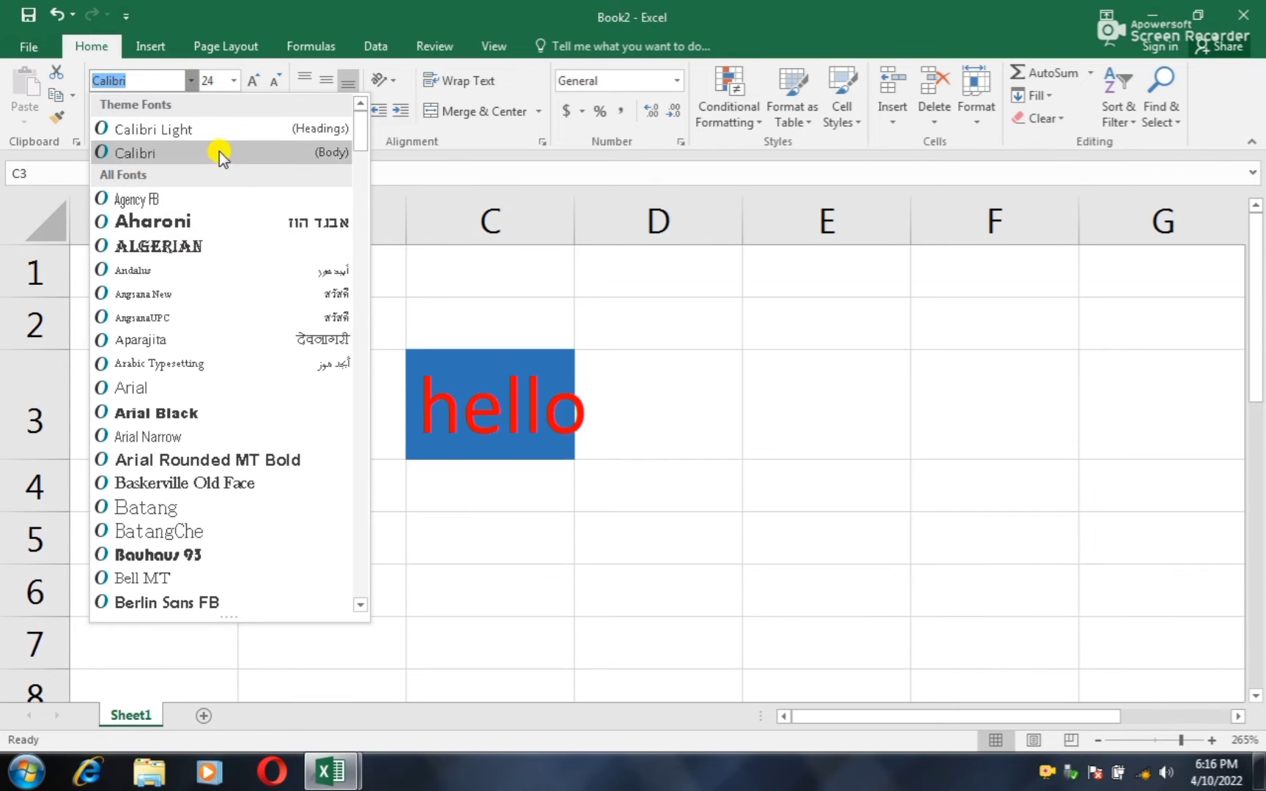
pyautogui.click(227, 245)
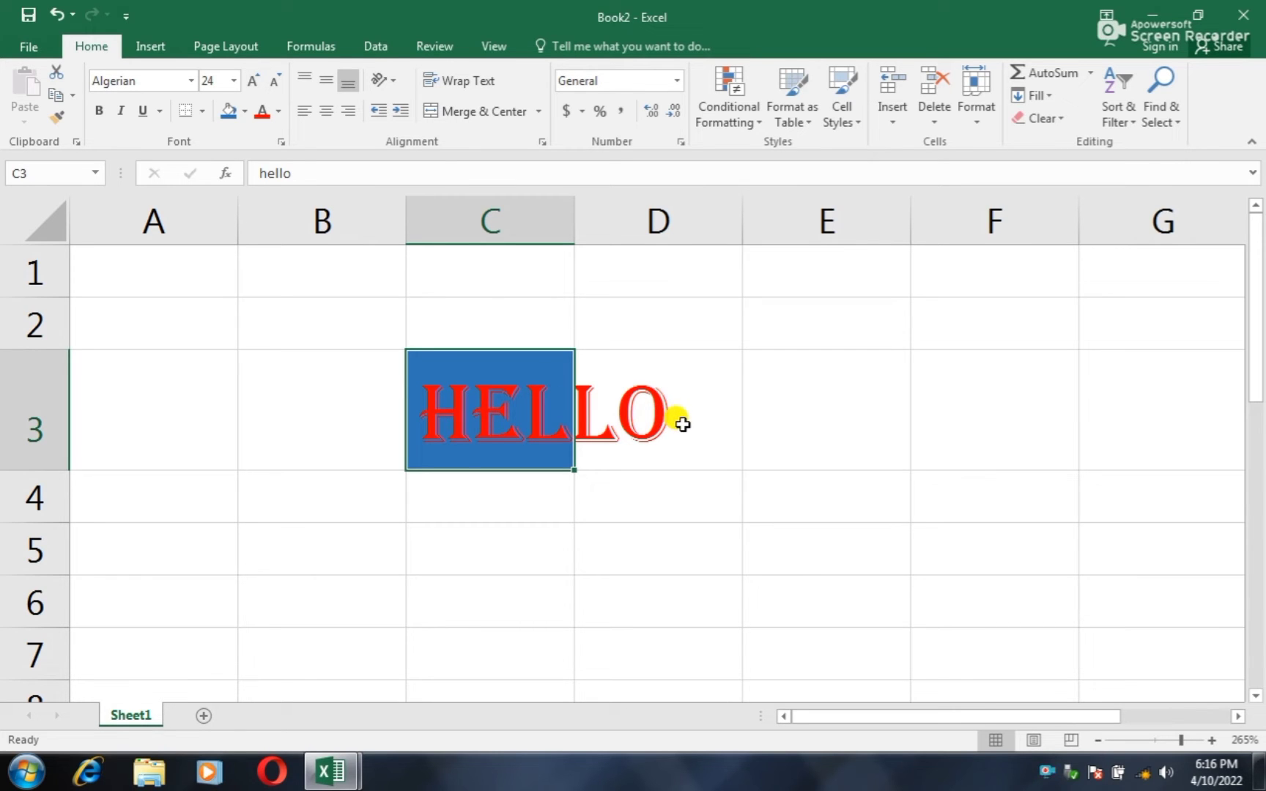
pyautogui.doubleClick(576, 221)
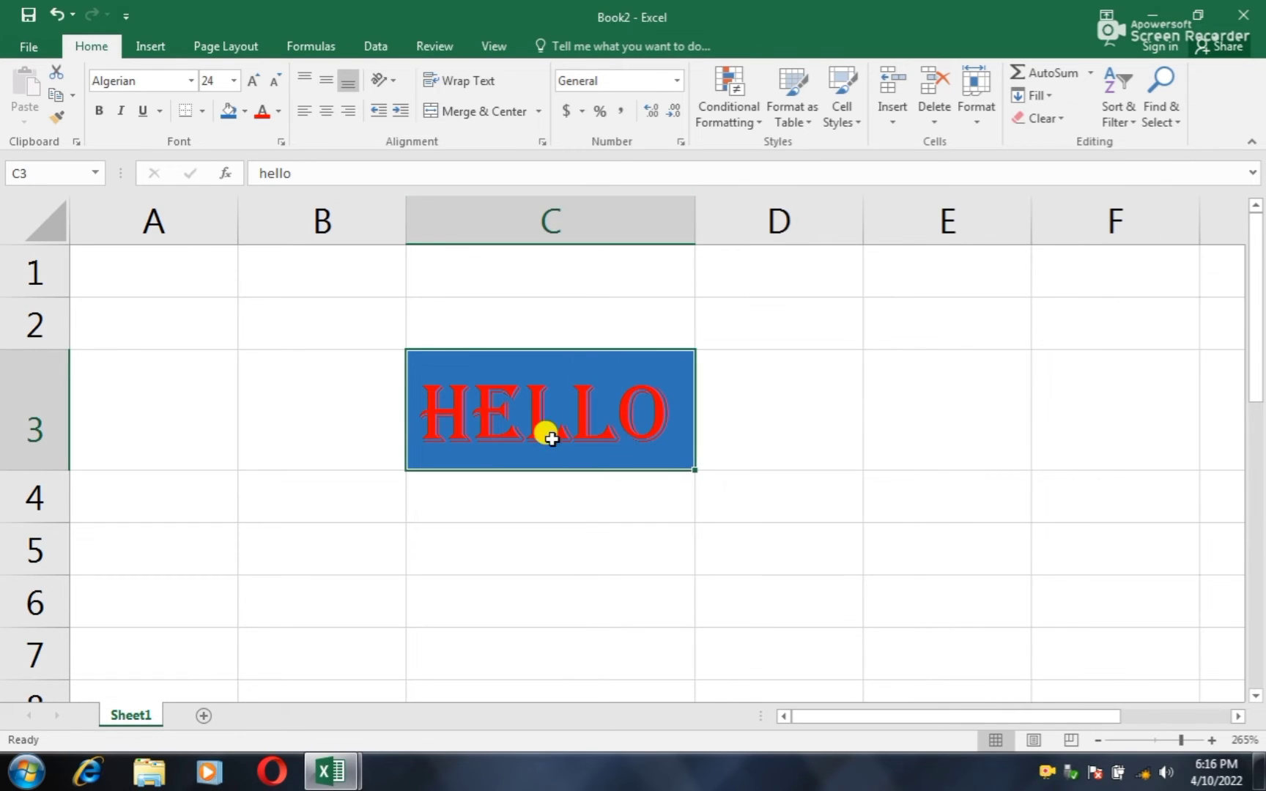
pyautogui.click(493, 505)
pyautogui.click(517, 393)
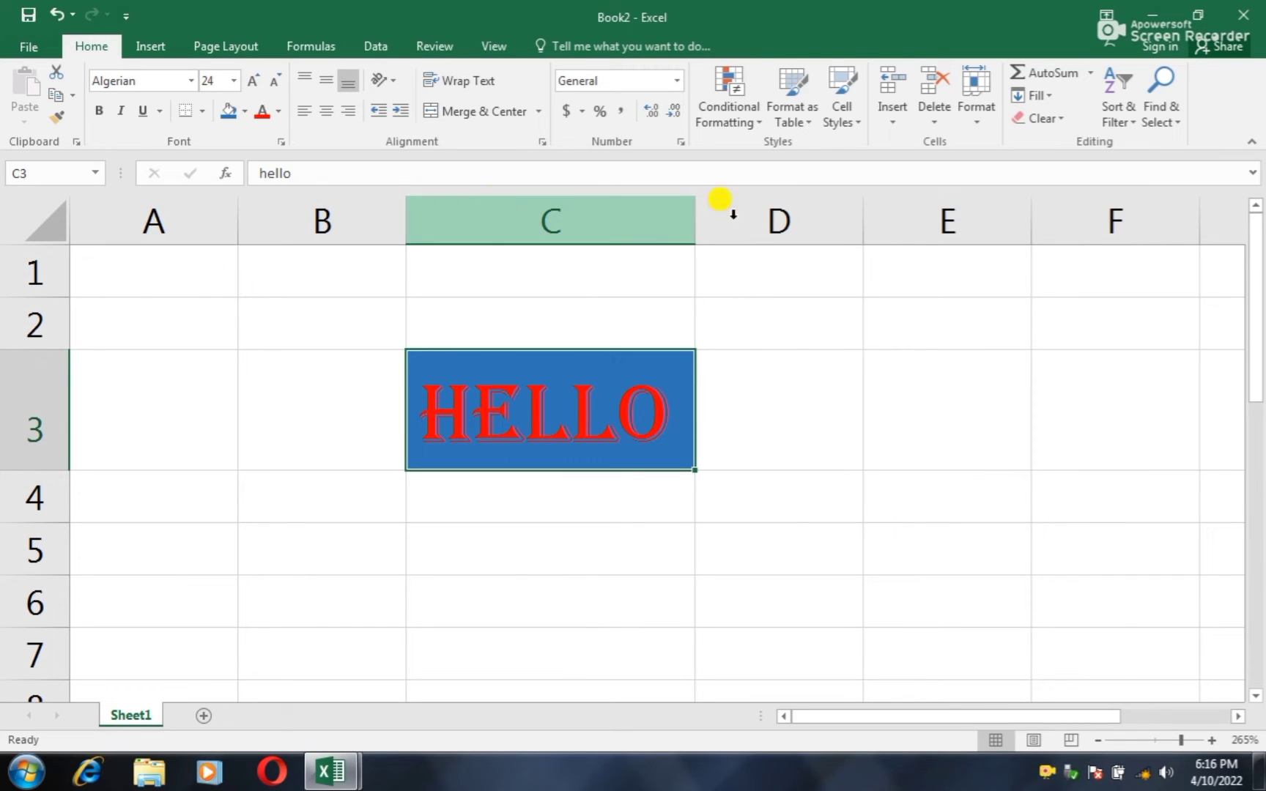
pyautogui.moveTo(693, 223); pyautogui.dragTo(693, 263)
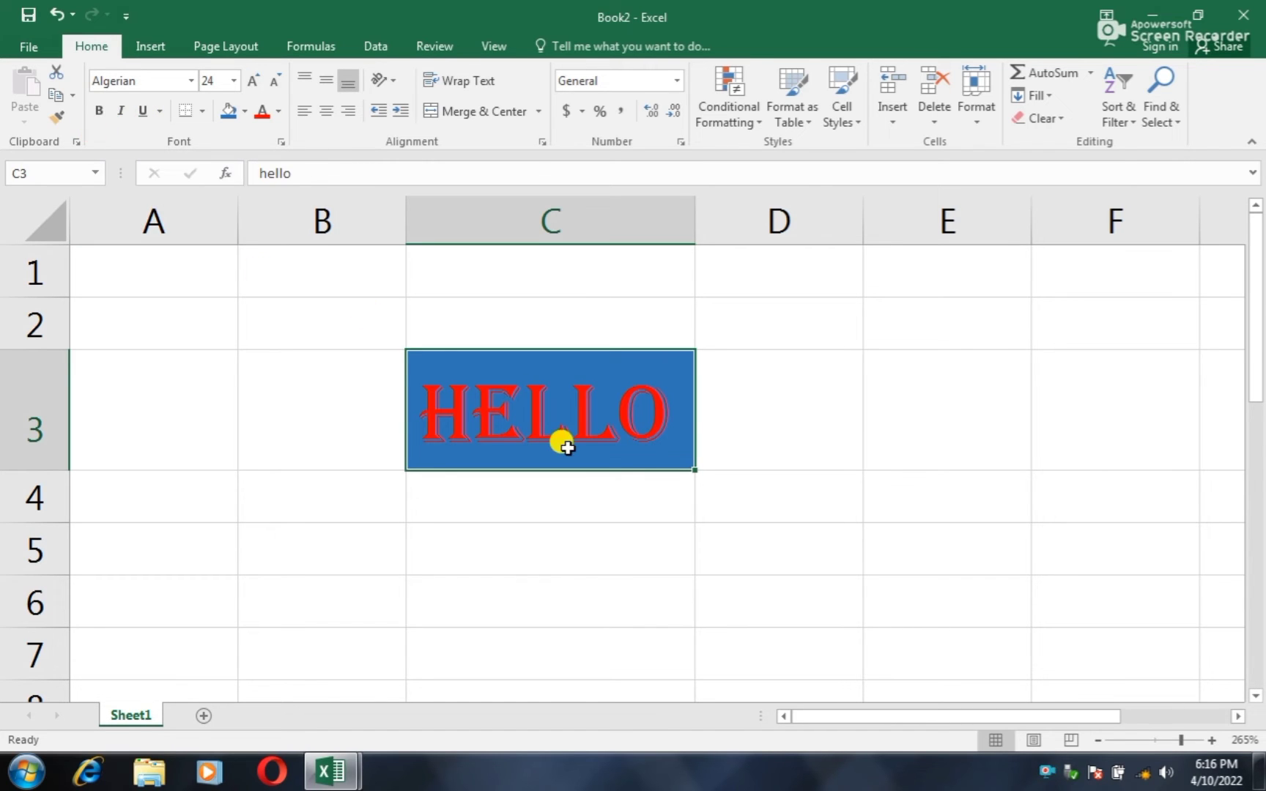
# Step: Turn bold on and off again for the hello text in cell C3 and set its font back to Calibri
pyautogui.click(106, 110)
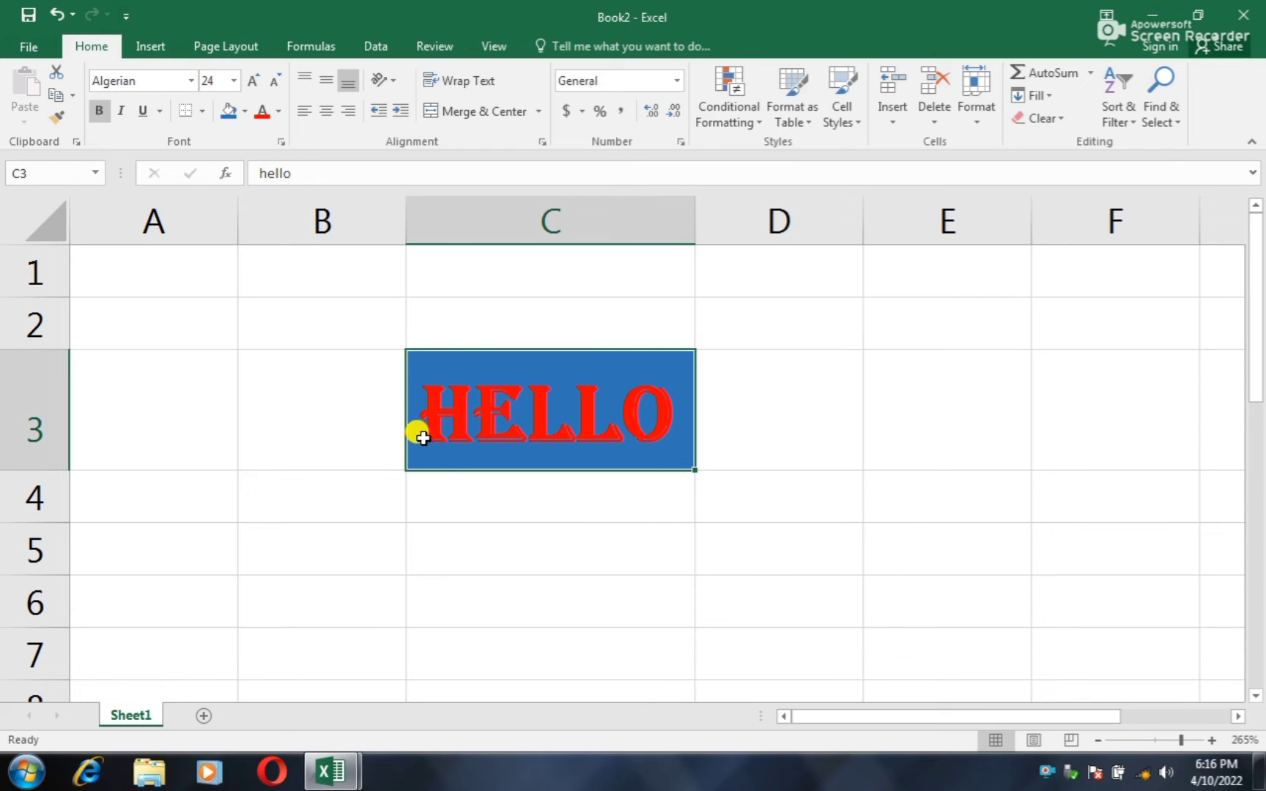
pyautogui.click(95, 112)
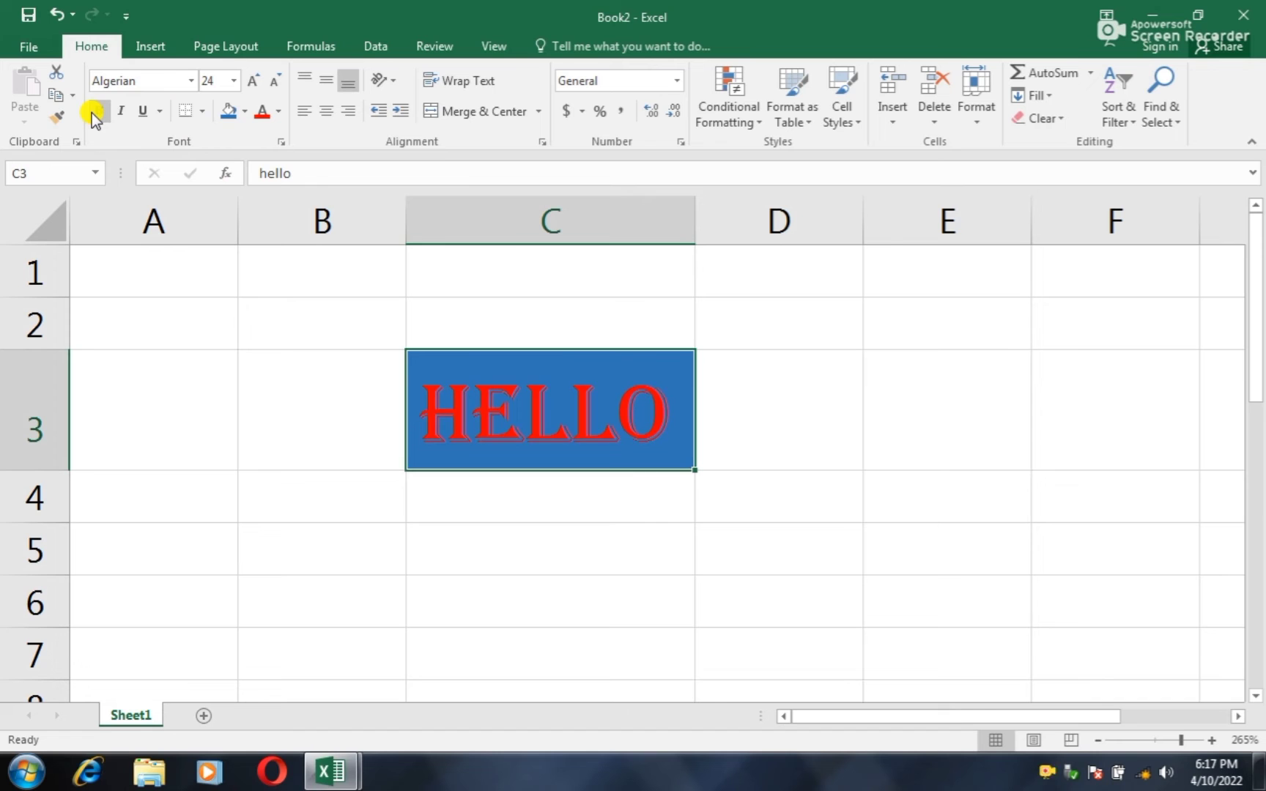
pyautogui.click(187, 80)
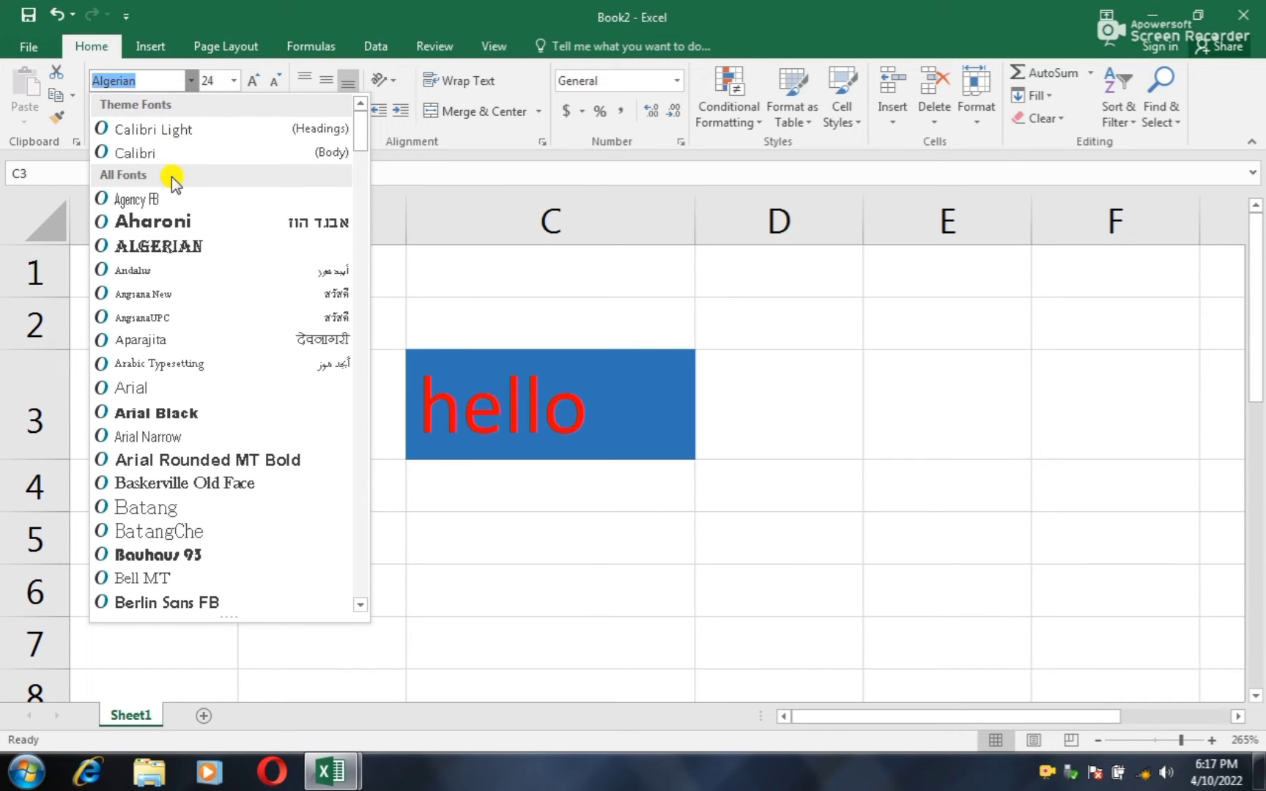
pyautogui.click(185, 152)
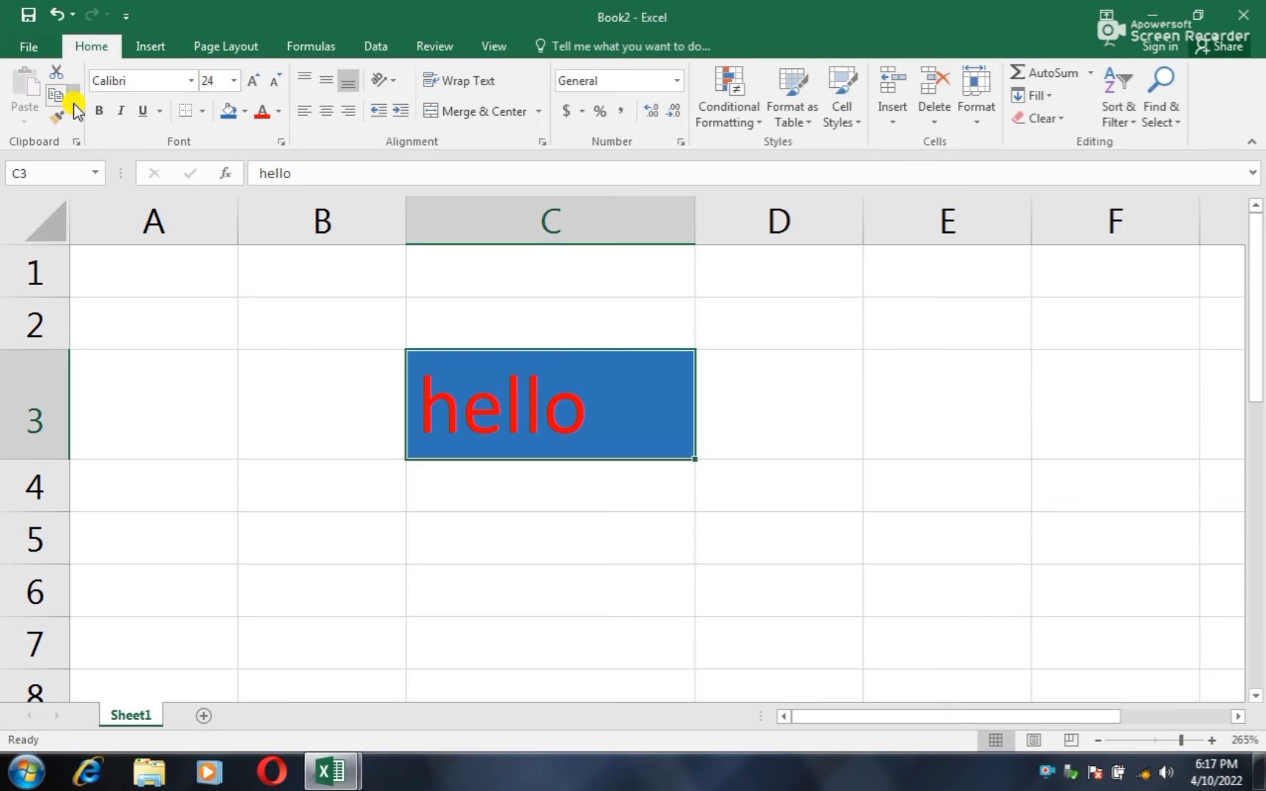
# Step: Try bold, italic and underline one after another on the hello text in cell C3, removing each one again
pyautogui.click(100, 114)
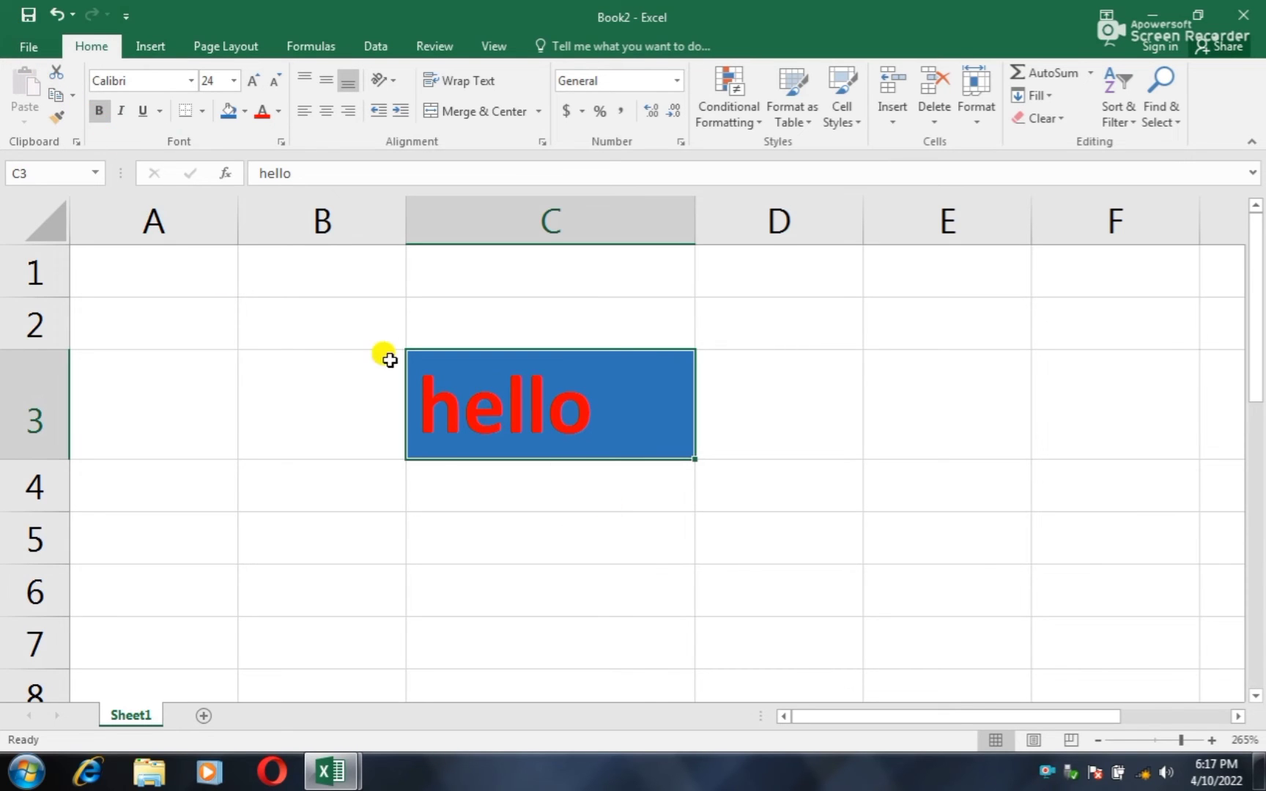
pyautogui.click(100, 113)
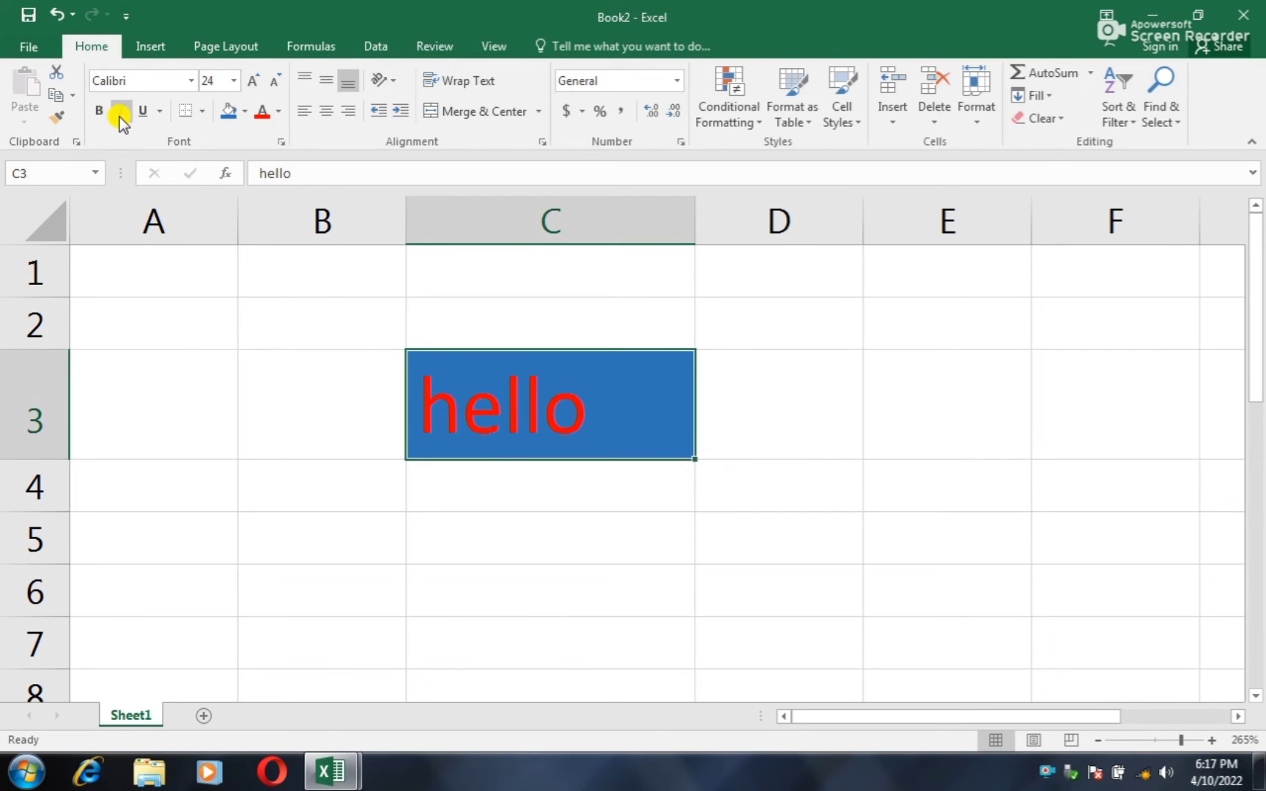
pyautogui.click(121, 115)
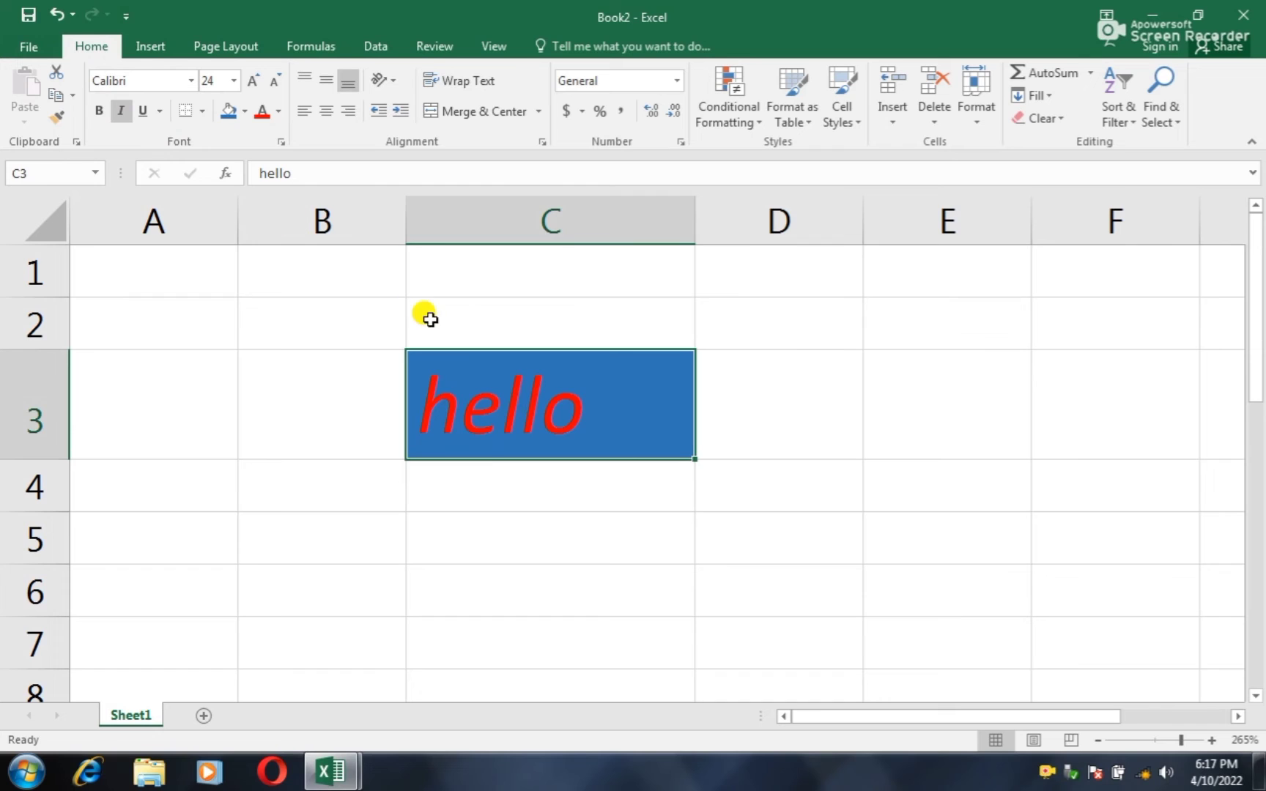
pyautogui.click(120, 112)
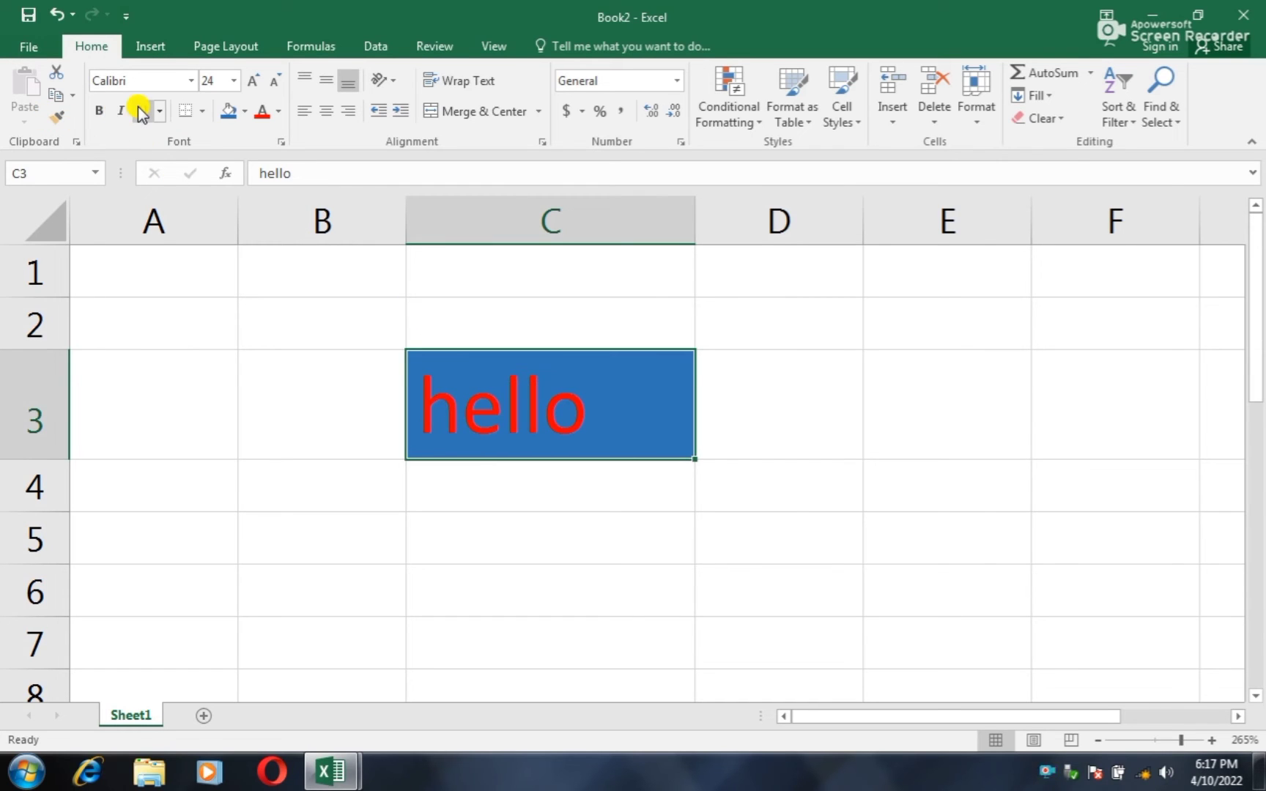
pyautogui.click(143, 113)
pyautogui.click(142, 114)
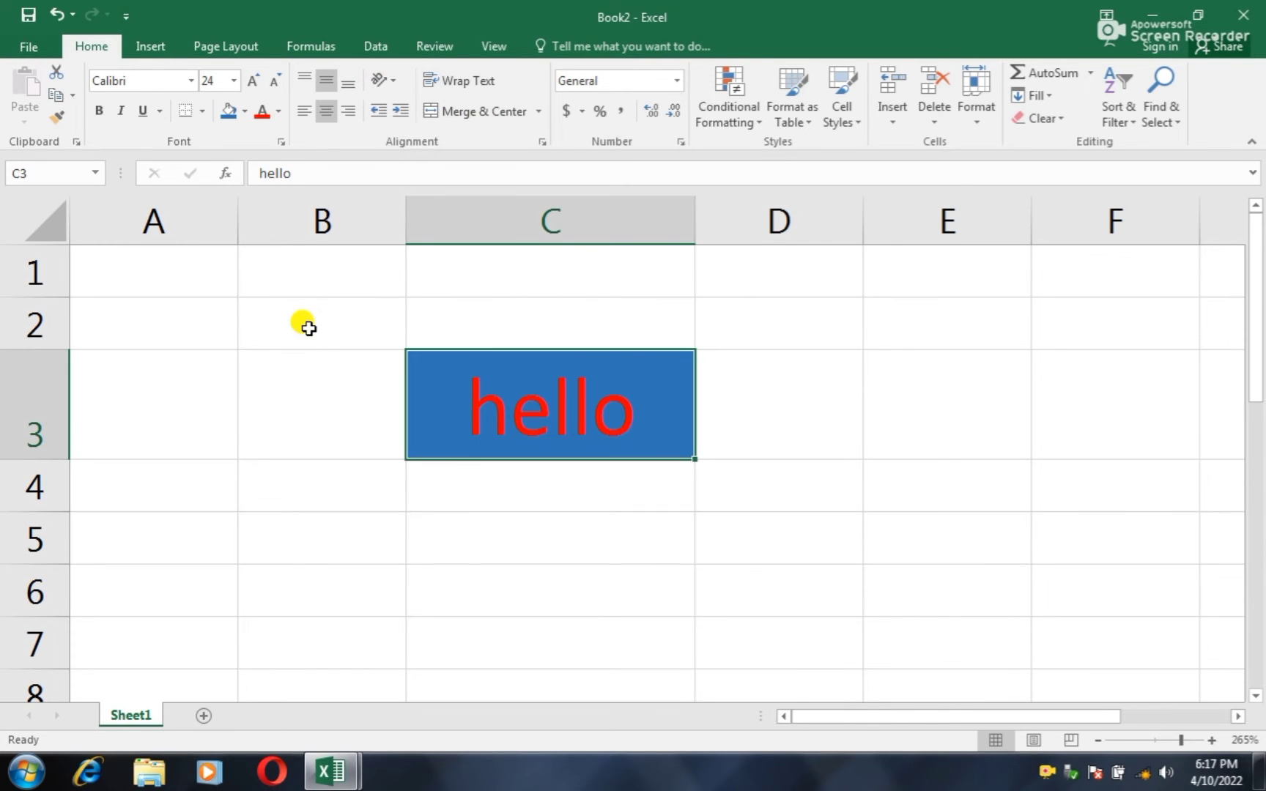
# Step: Merge and centre cells B2:E2 and enter hello world in the merged cell
pyautogui.scroll(-4, 308, 328)
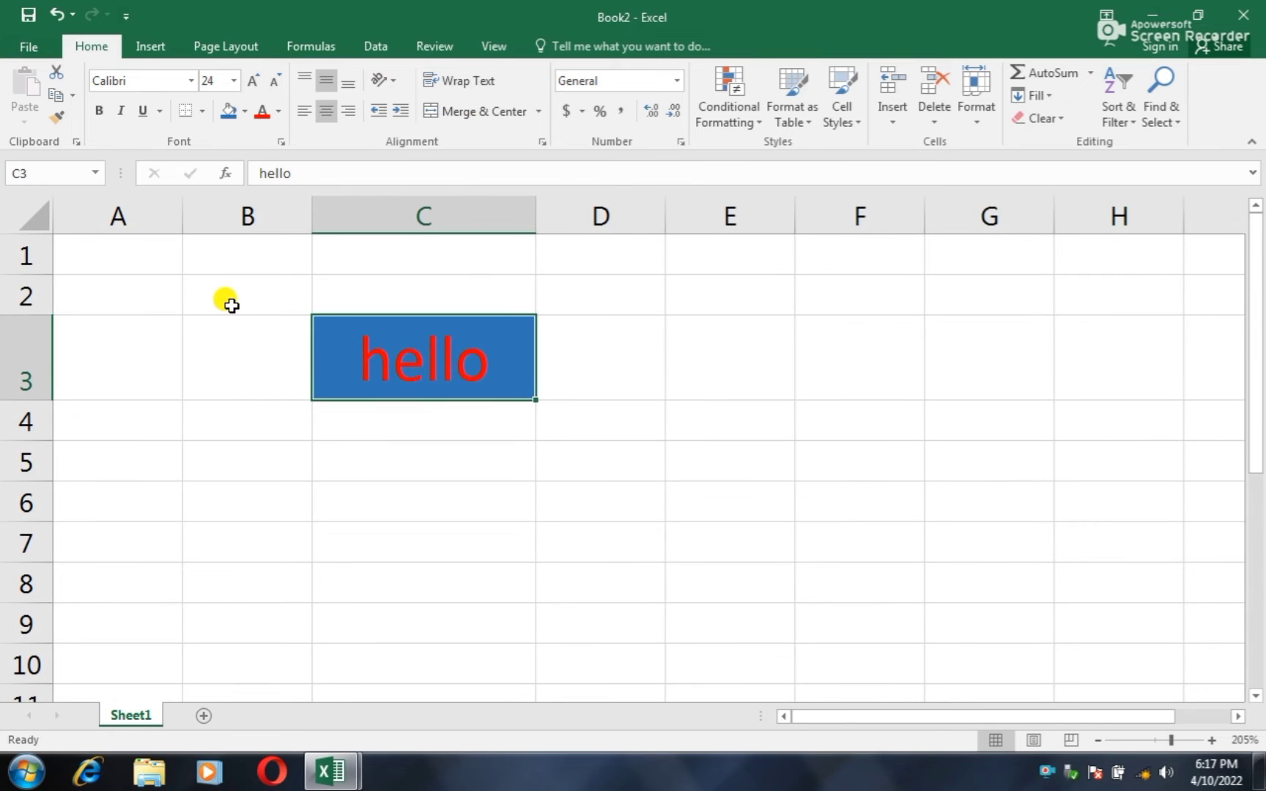
pyautogui.moveTo(232, 305); pyautogui.dragTo(696, 294)
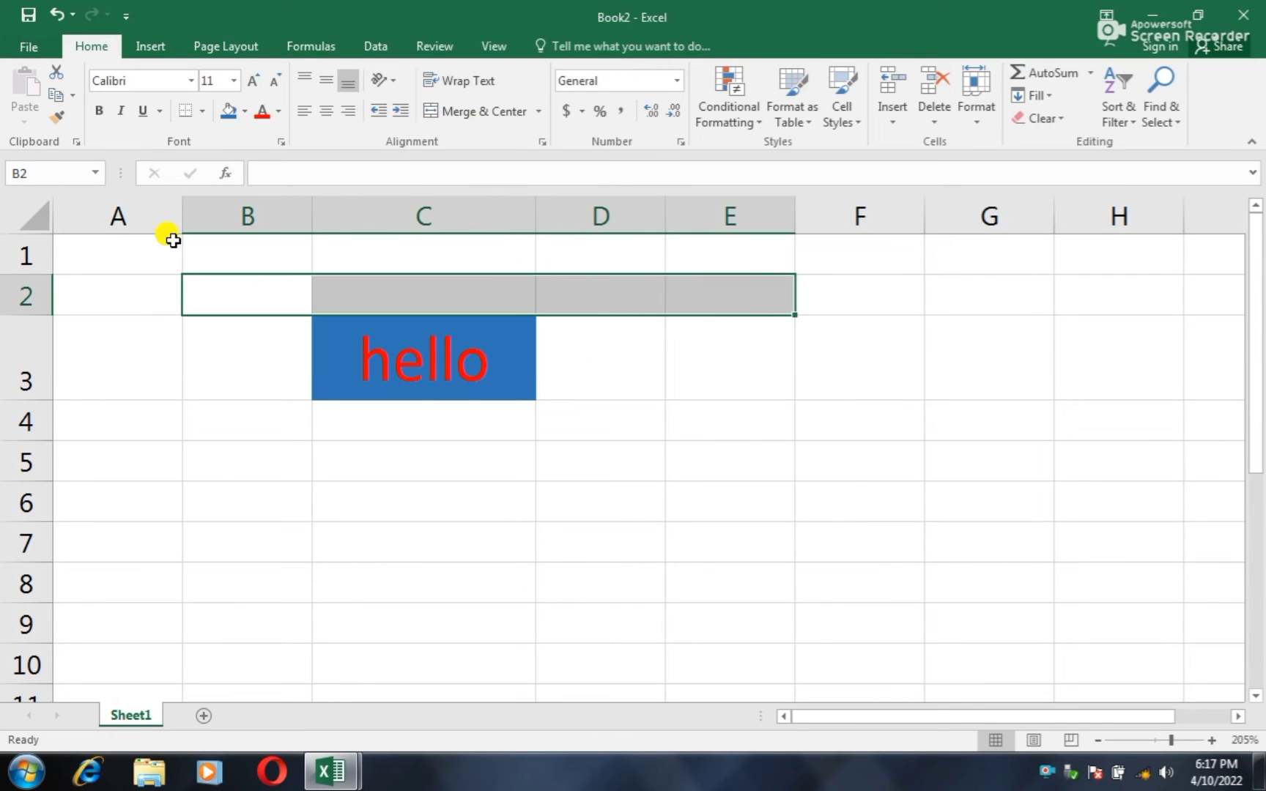
pyautogui.click(493, 124)
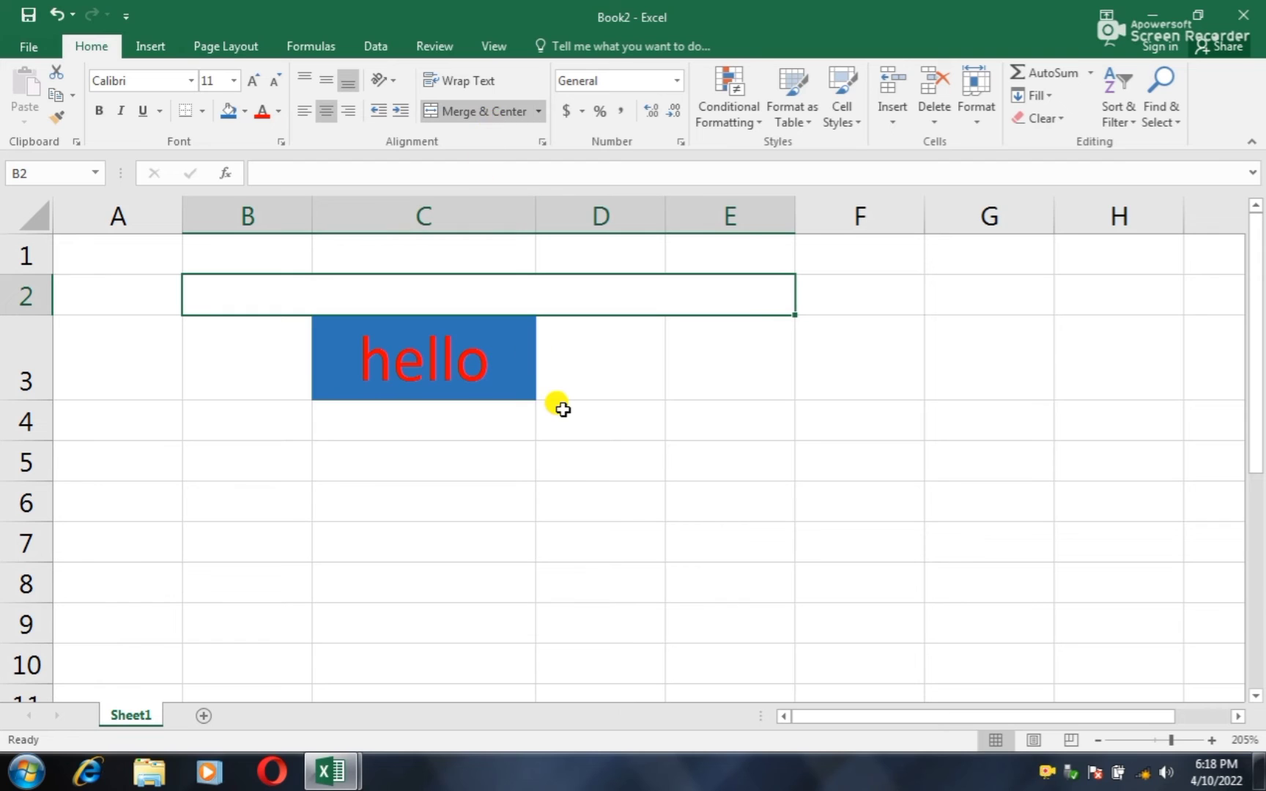
pyautogui.write('s')
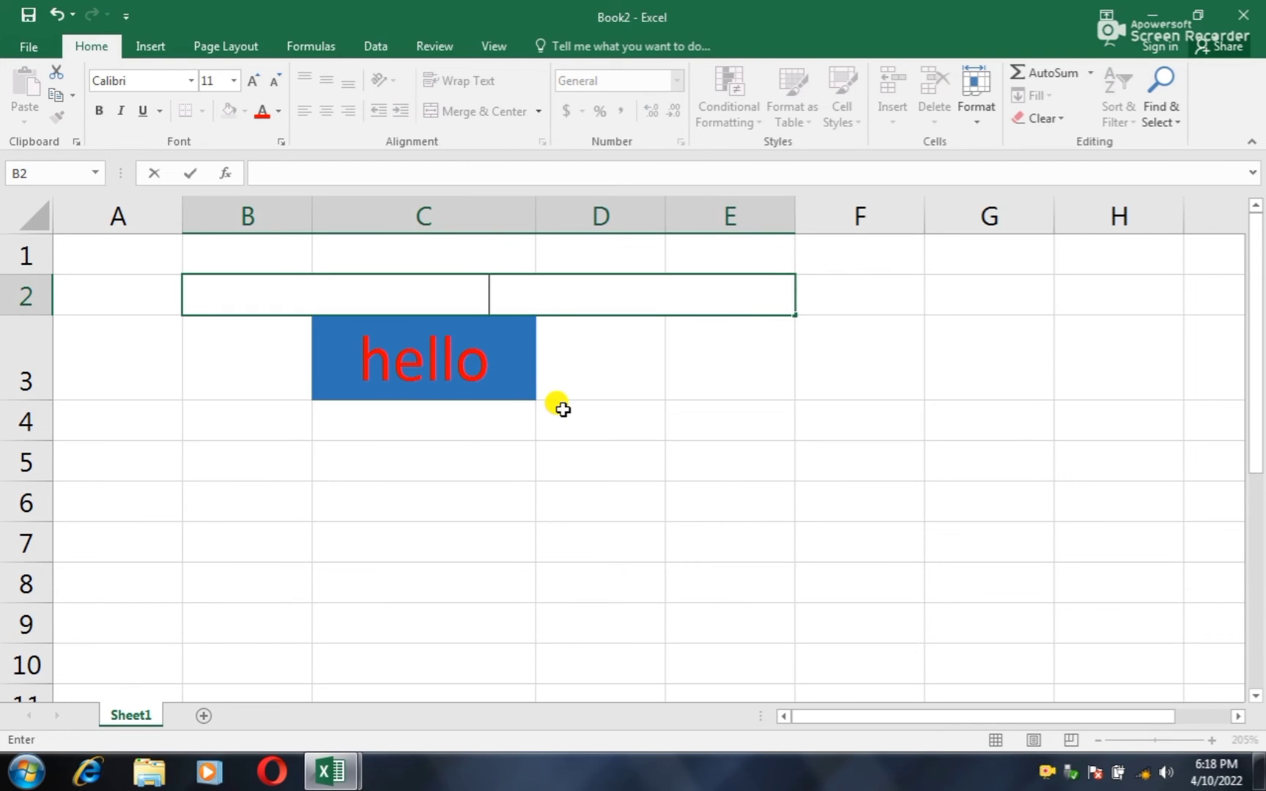
pyautogui.write('hello world')
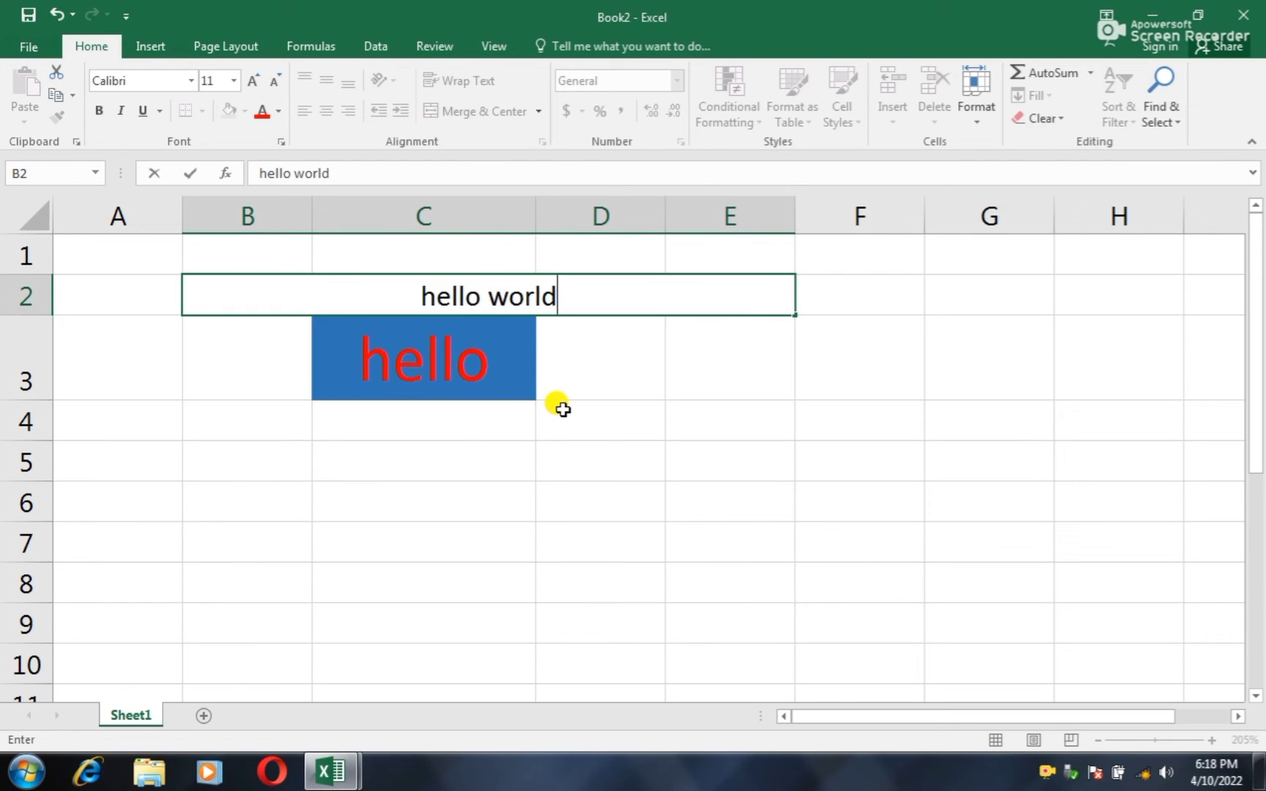
pyautogui.click(562, 409)
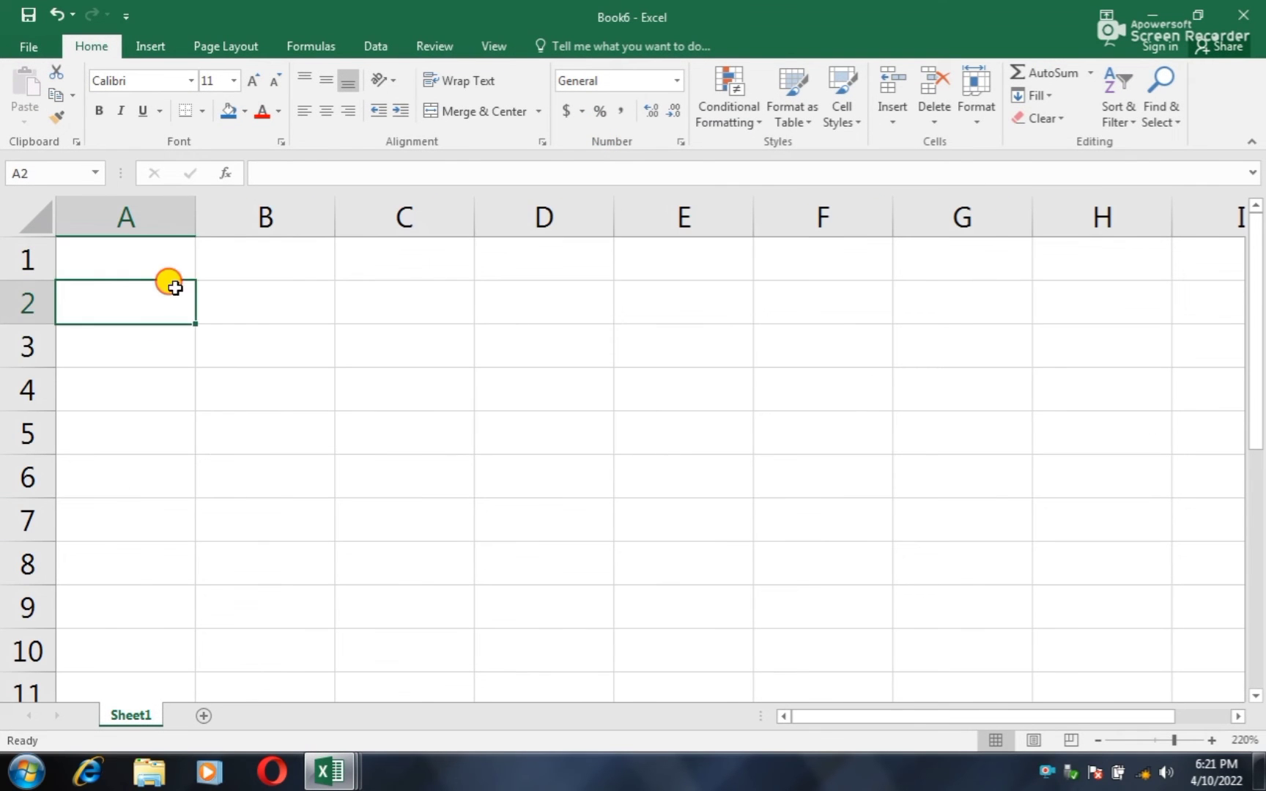
# Step: Format the range A2:E6 of the Book6 sheet as a table in the light style with a black header, without marking existing headers
pyautogui.moveTo(175, 287); pyautogui.dragTo(632, 494)
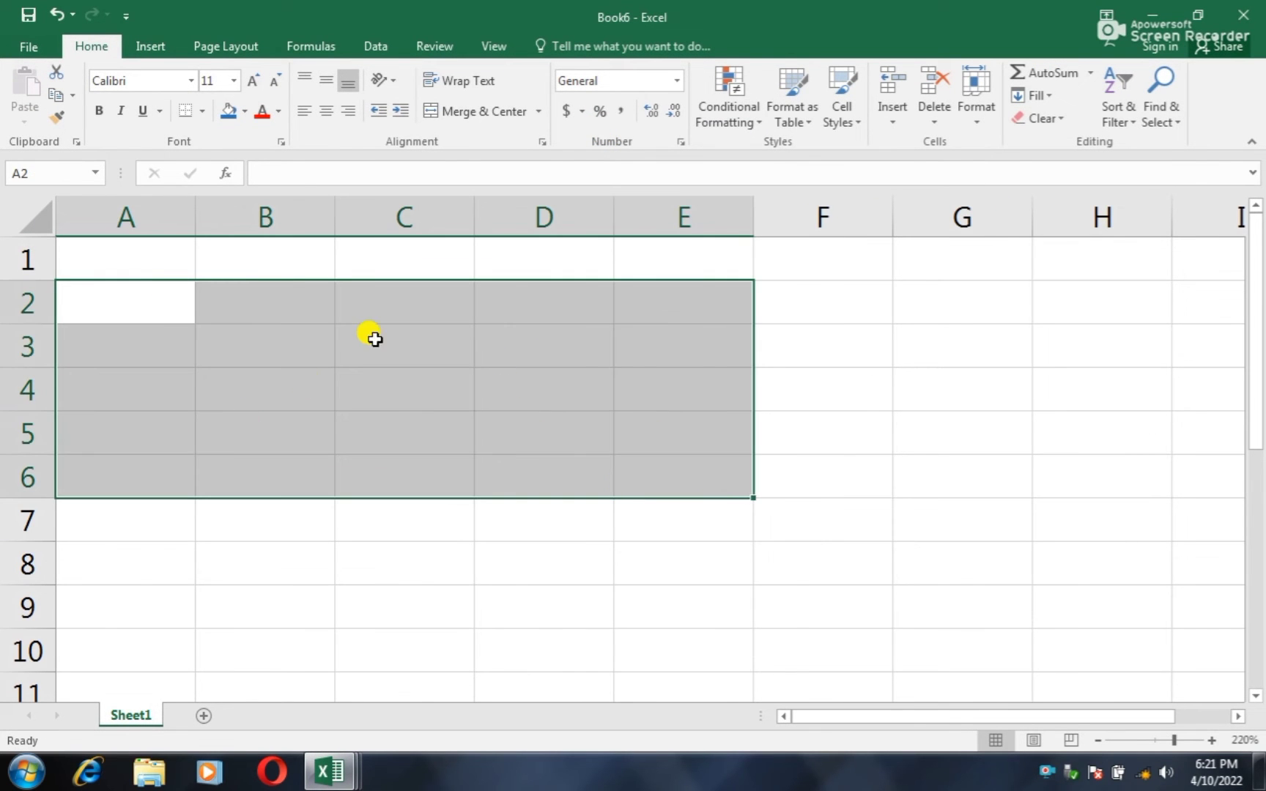
pyautogui.click(798, 124)
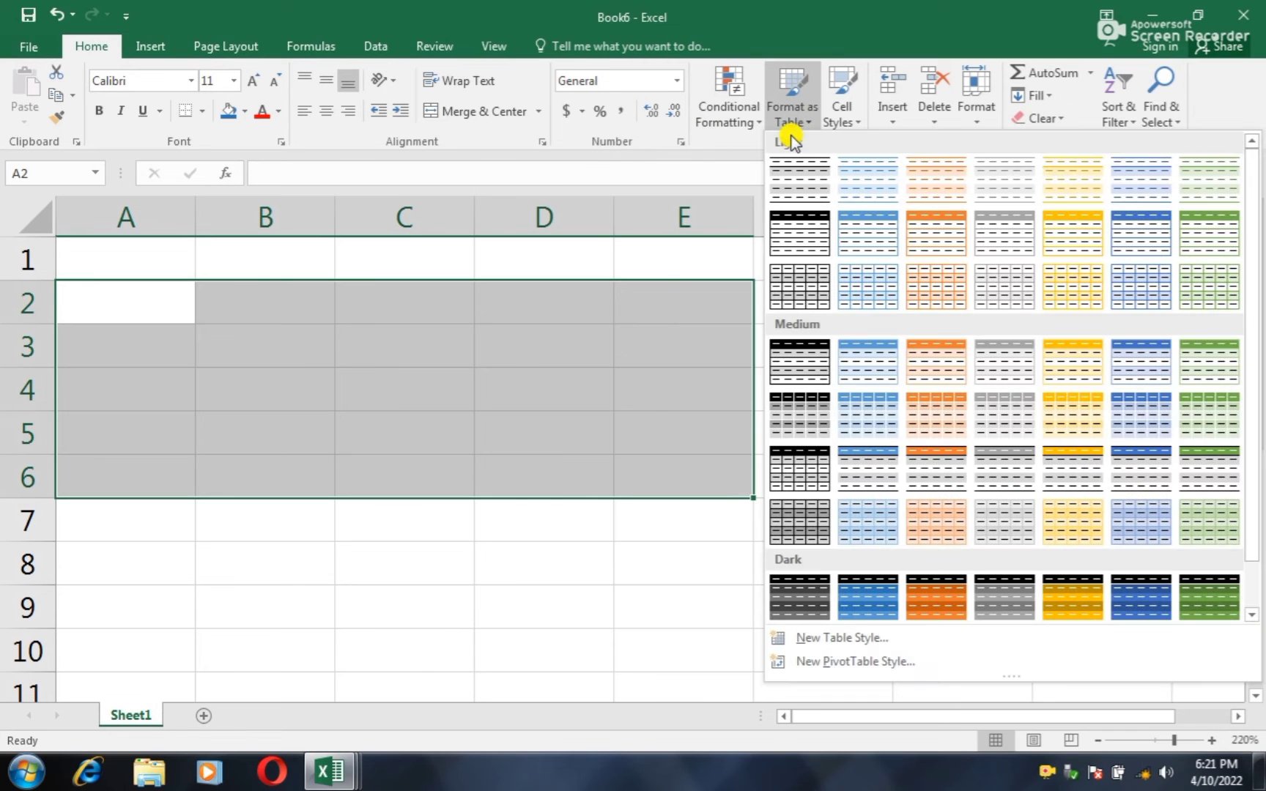
pyautogui.click(792, 237)
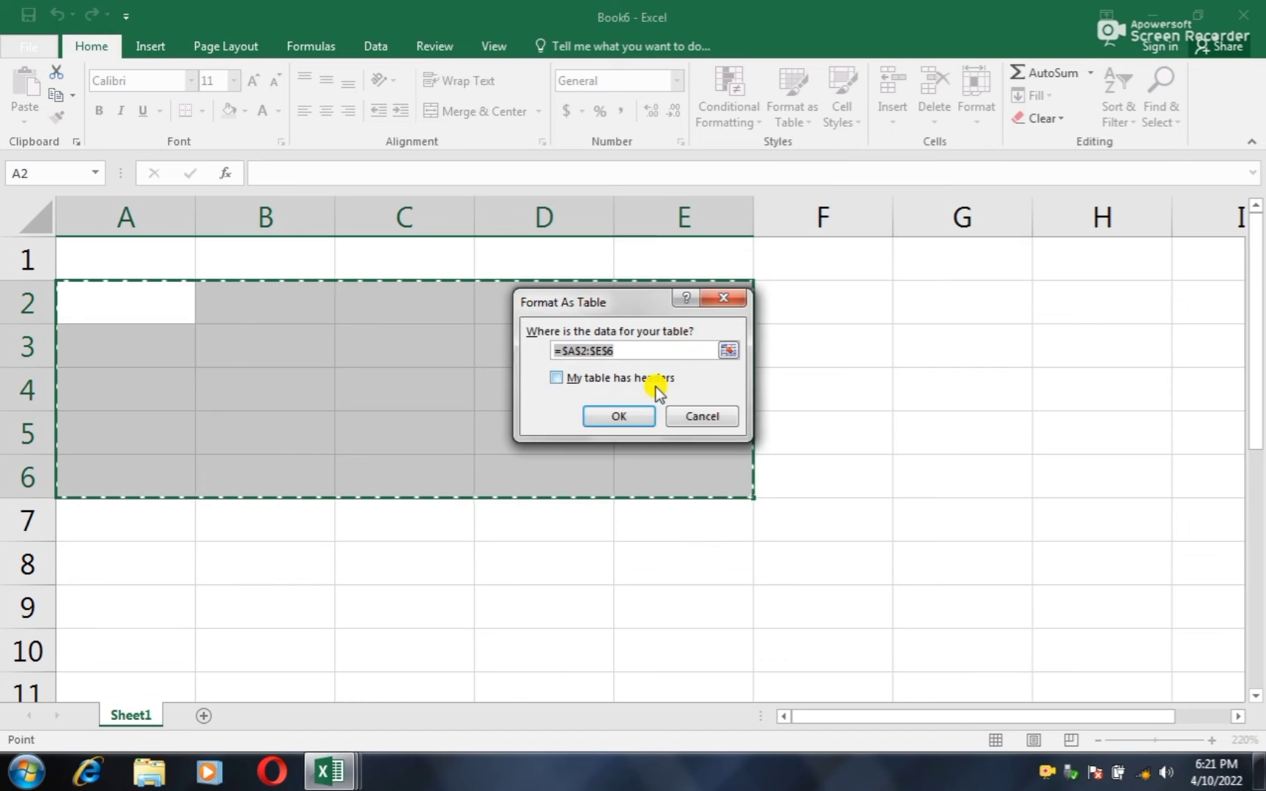
pyautogui.click(622, 416)
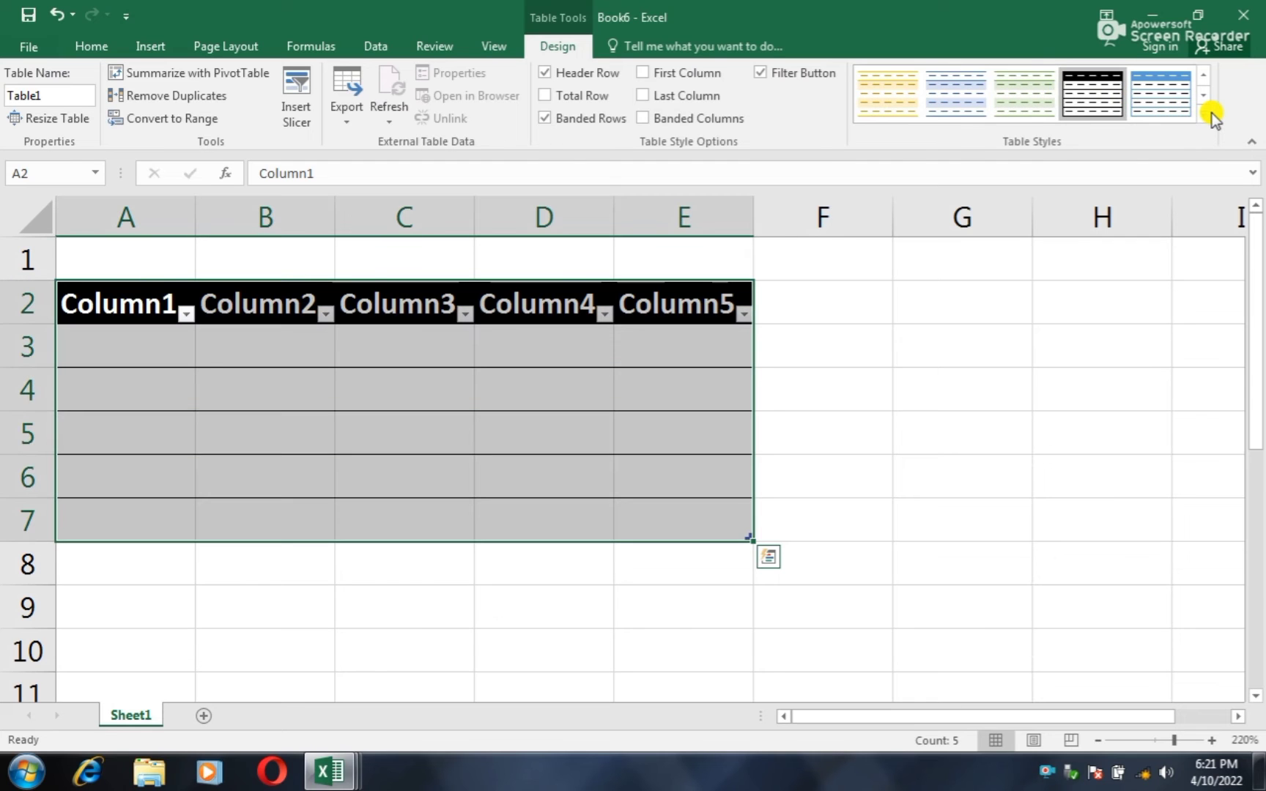
# Step: Change the table's style to the black medium style with grid lines between the cells
pyautogui.click(1202, 115)
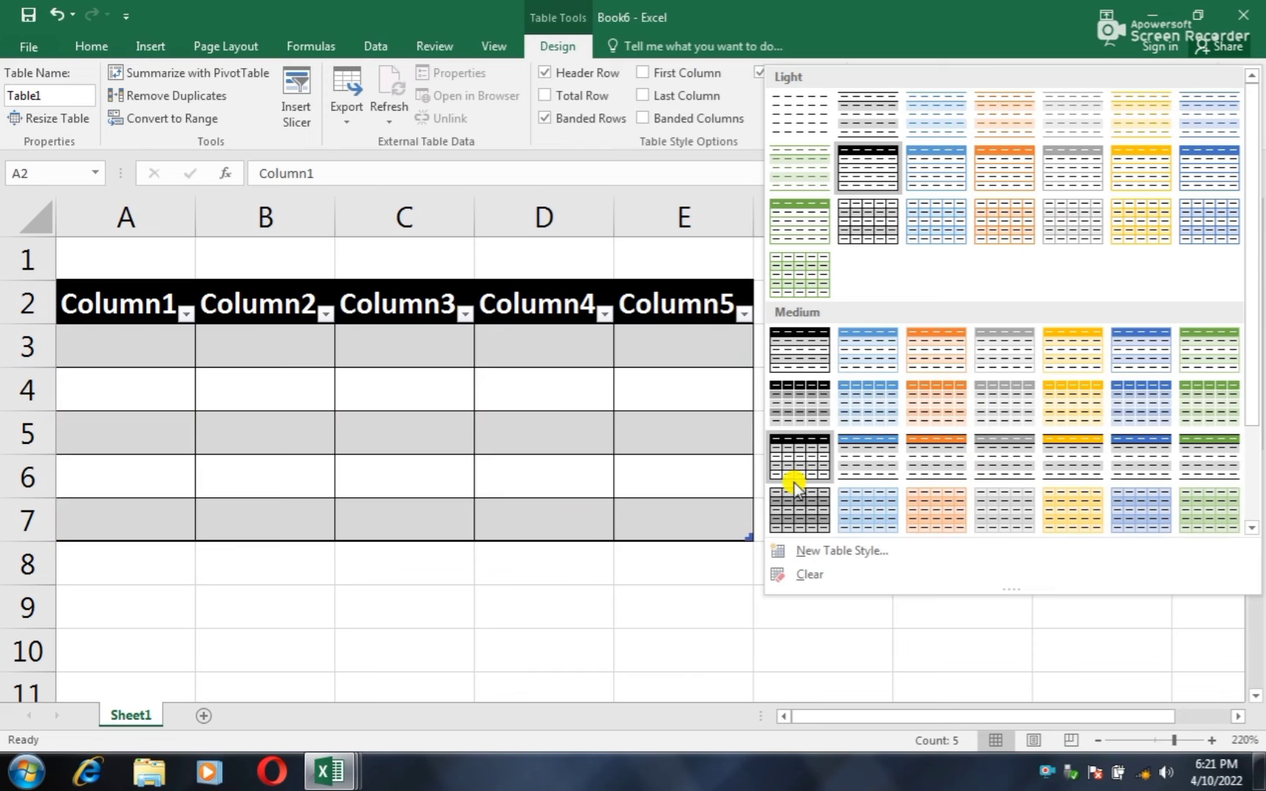
pyautogui.click(798, 469)
pyautogui.click(848, 503)
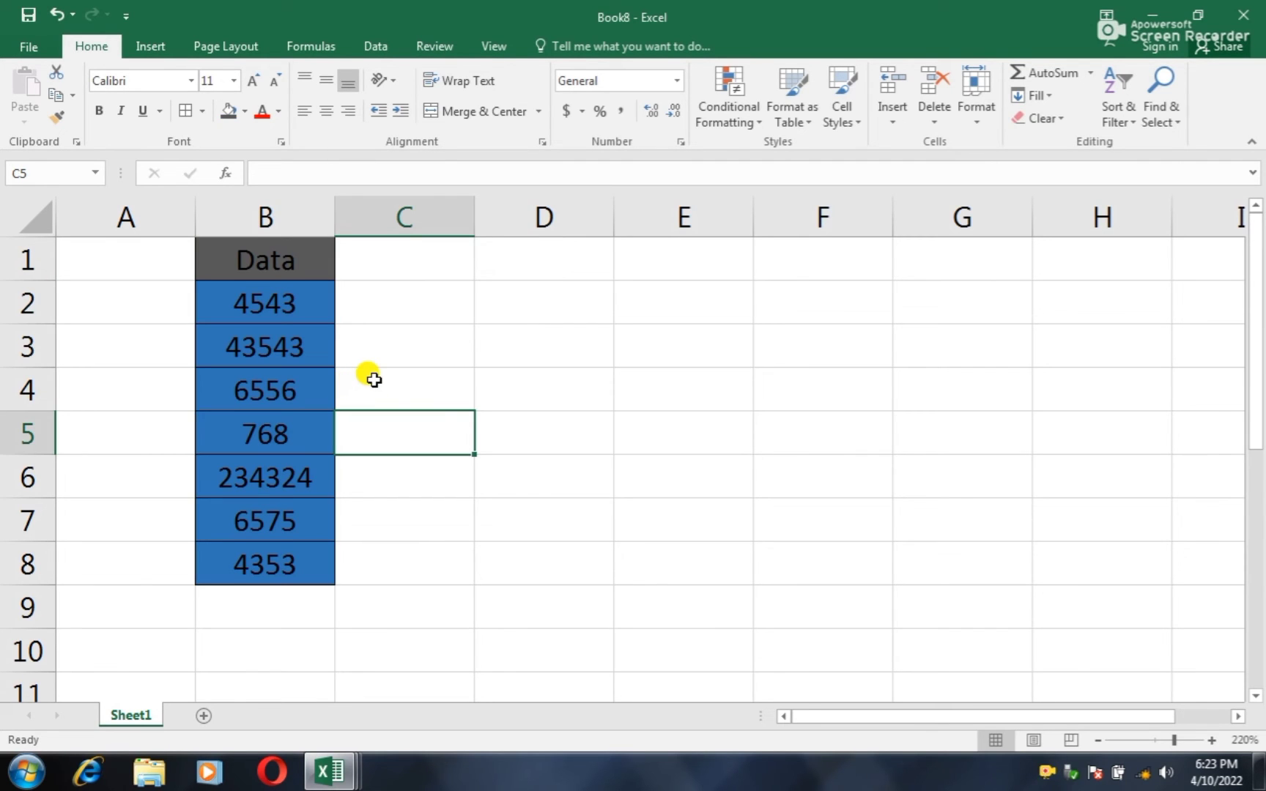
# Step: Enter the label Maximum value in cell D3 and calculate the maximum of B2:B8 in E3 with the MAX function
pyautogui.click(591, 381)
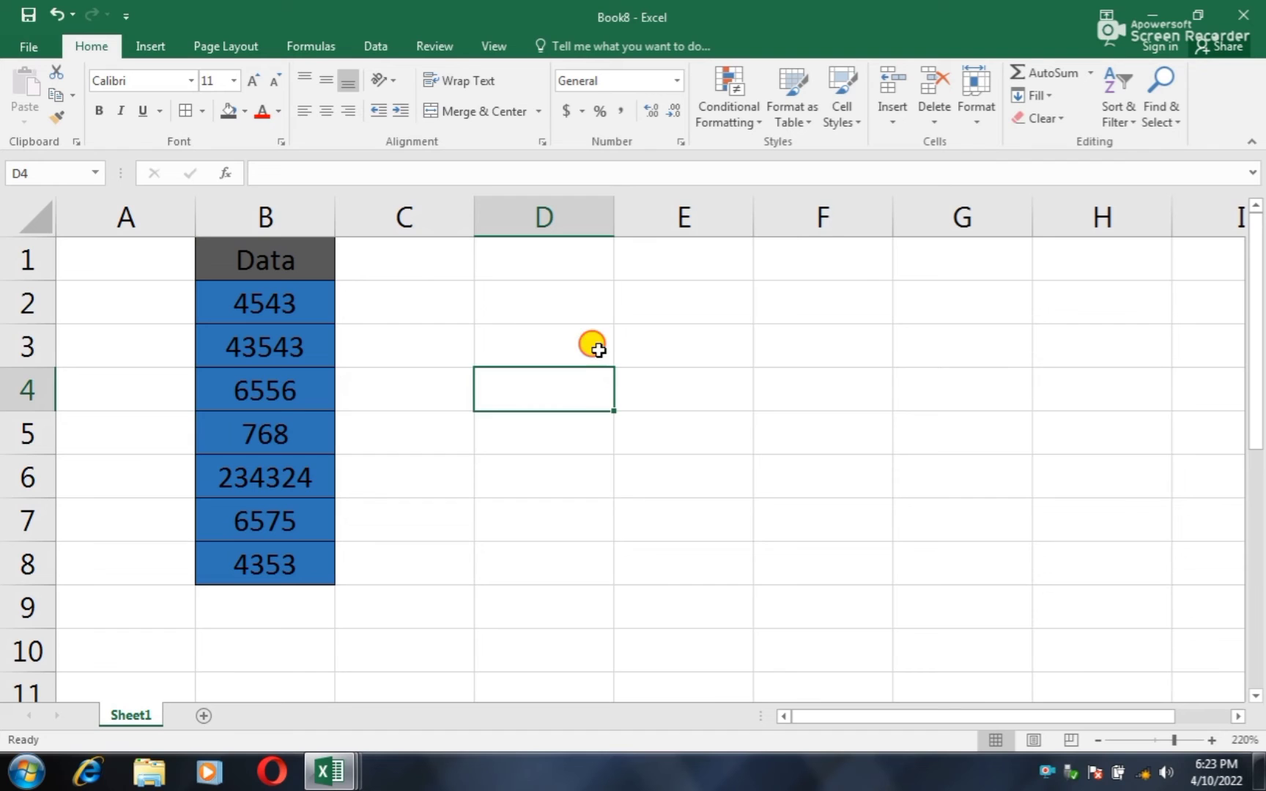
pyautogui.click(599, 350)
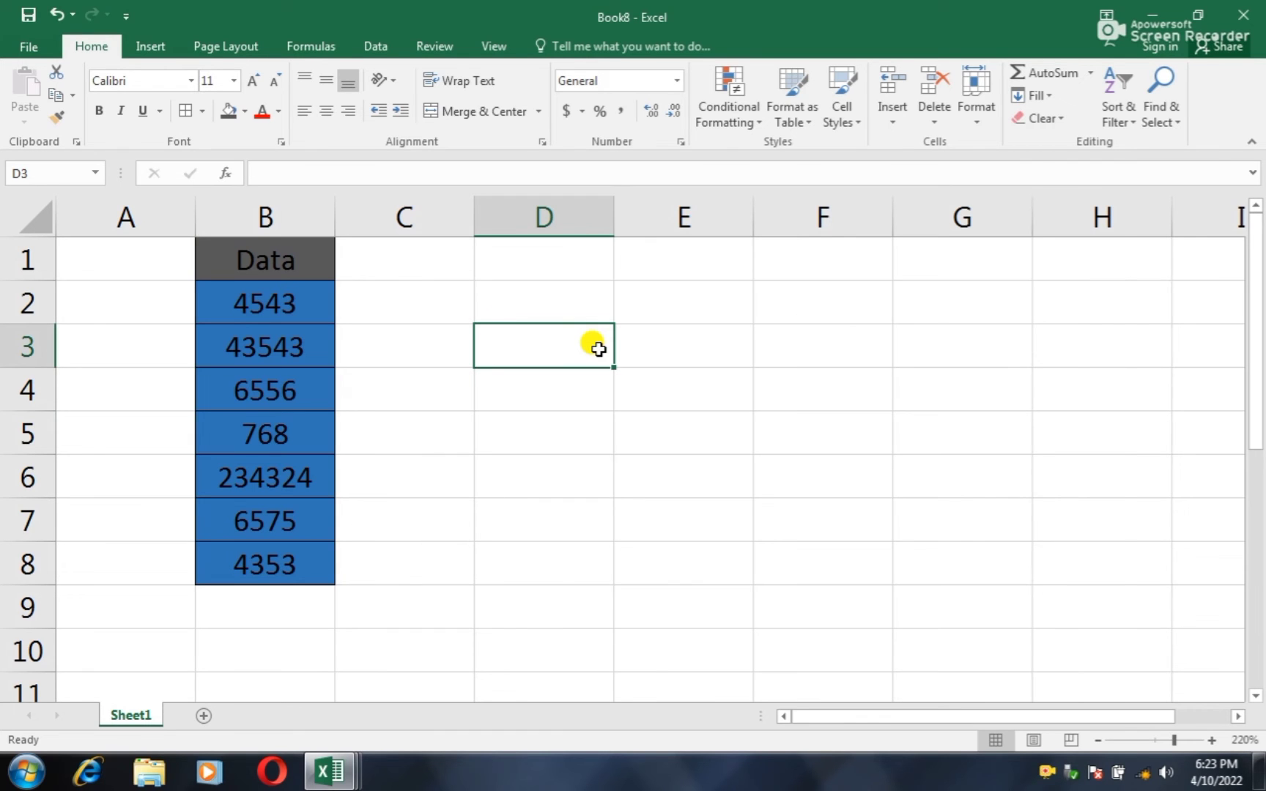
pyautogui.write('=')
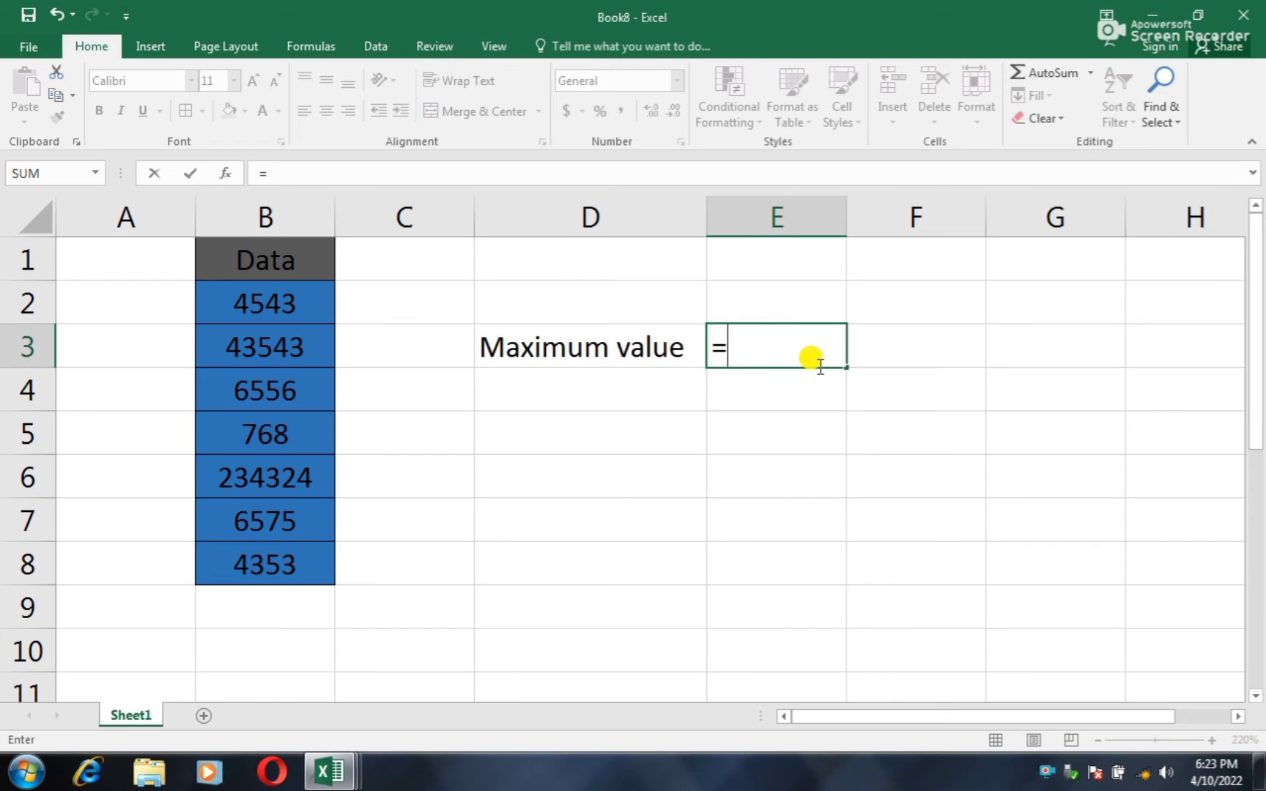
pyautogui.write('max')
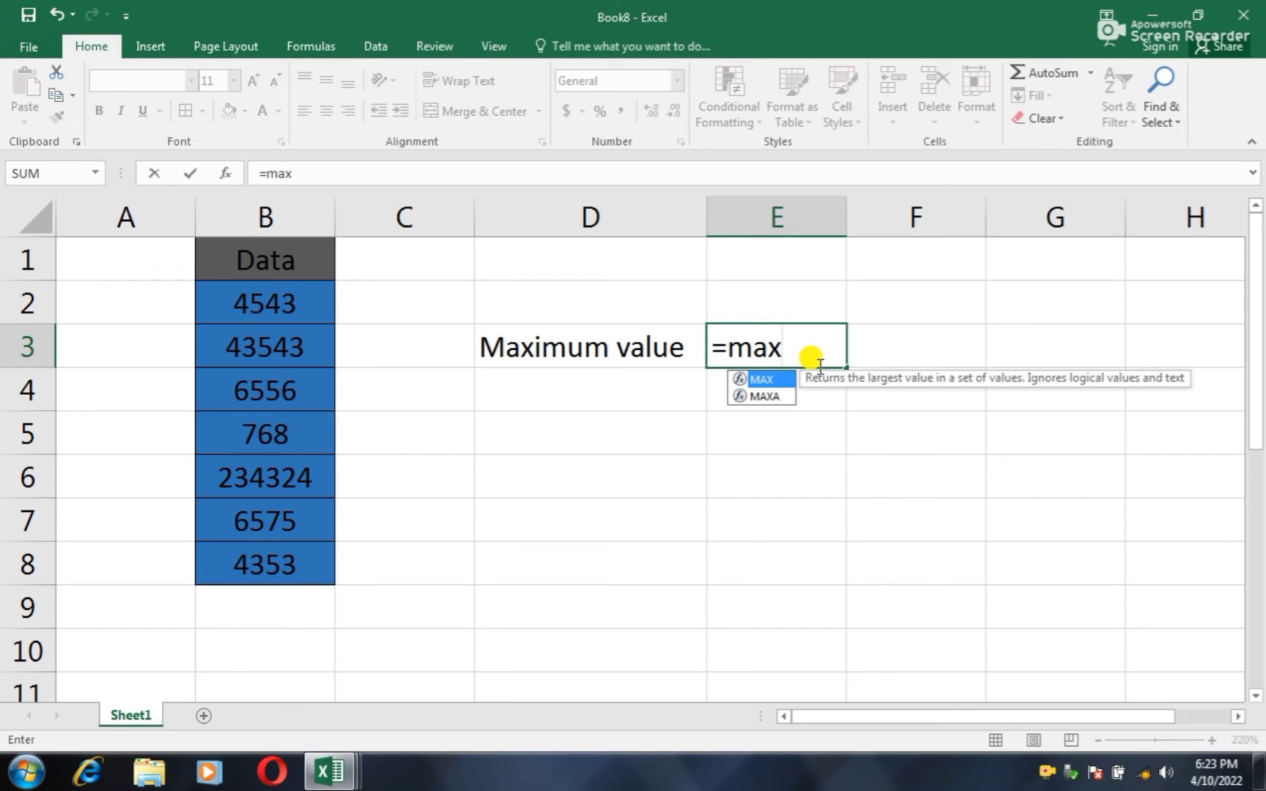
pyautogui.write('(')
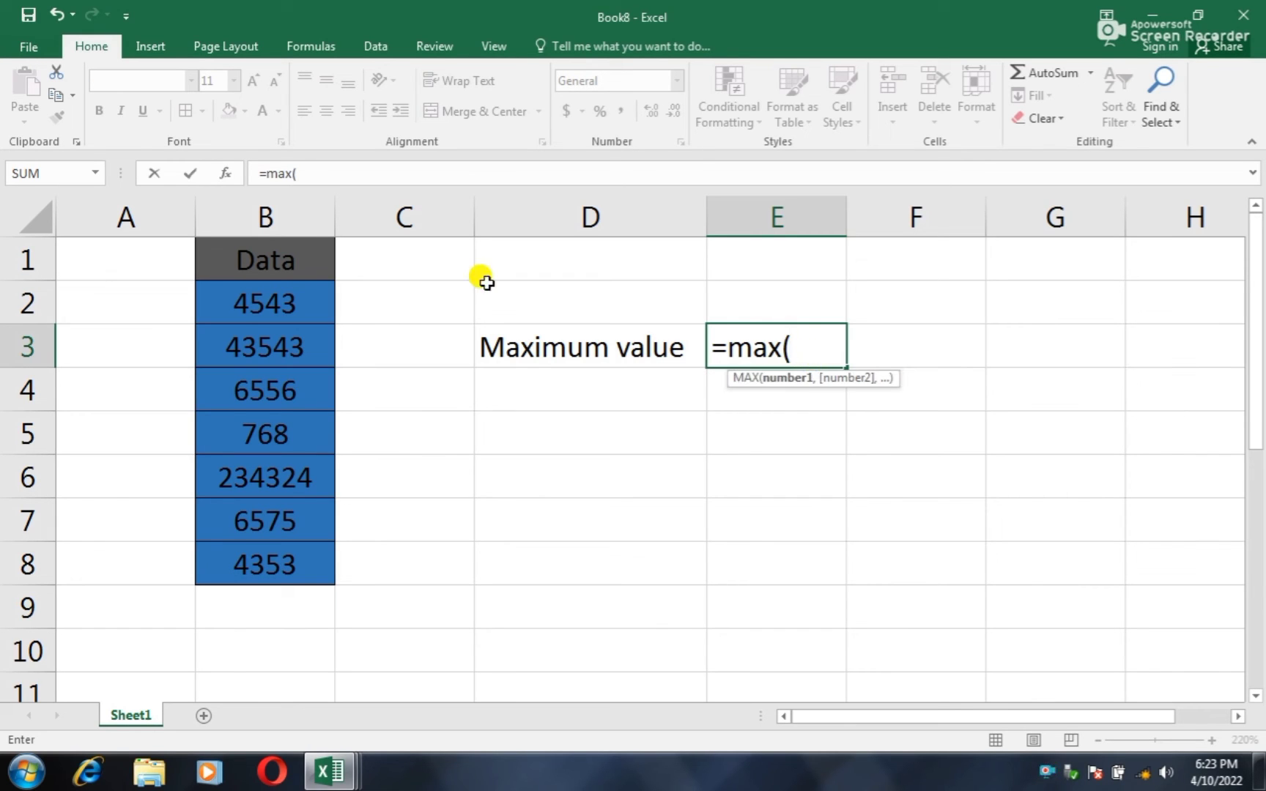
pyautogui.moveTo(249, 300); pyautogui.dragTo(254, 560)
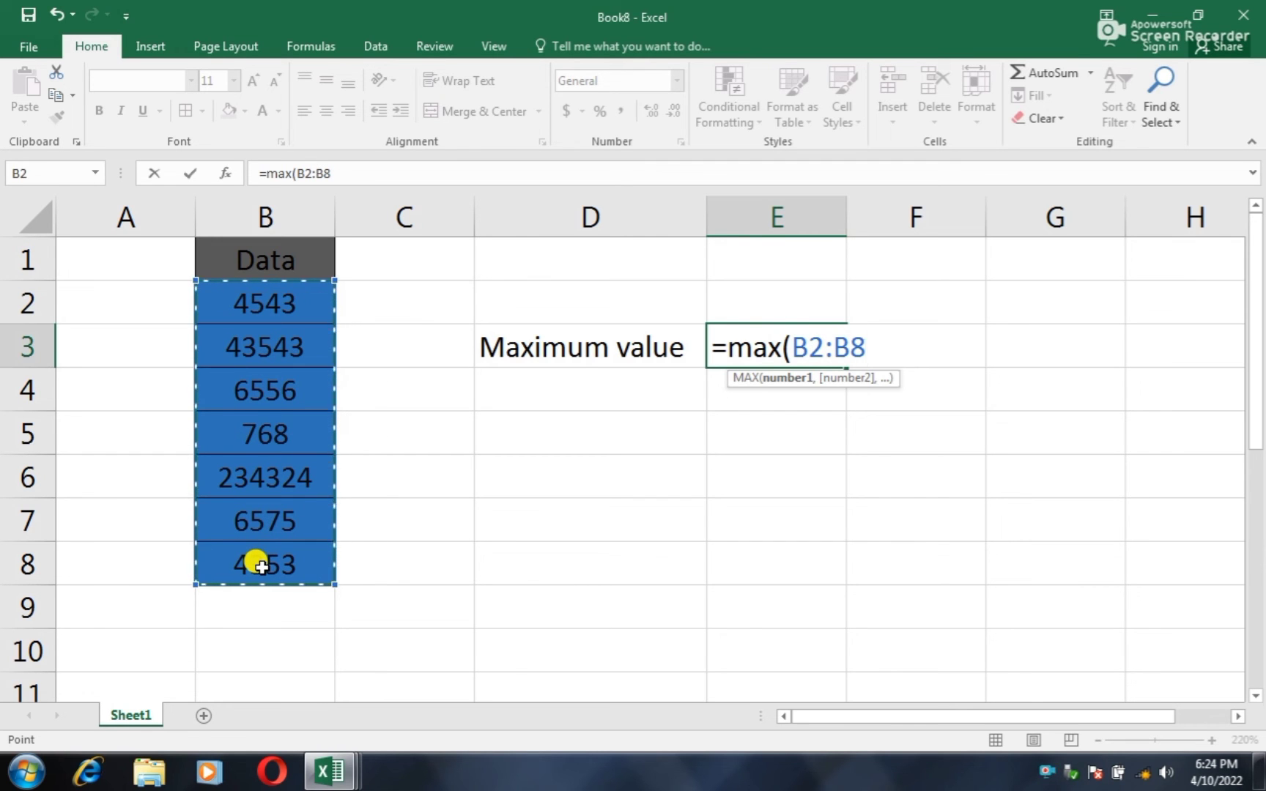
pyautogui.press('Return')
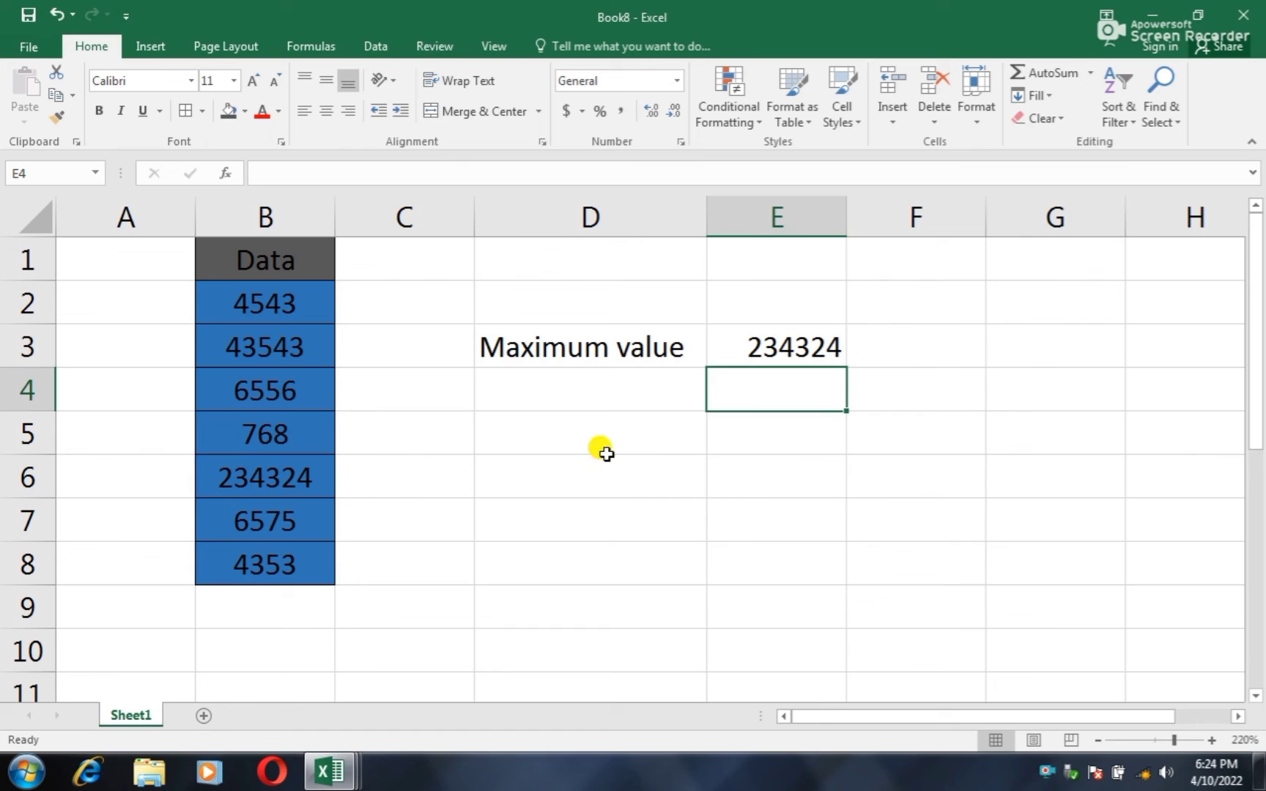
# Step: Fill cell B6 with red and give cells D3:E3 the light red cell style with dark red text
pyautogui.click(295, 480)
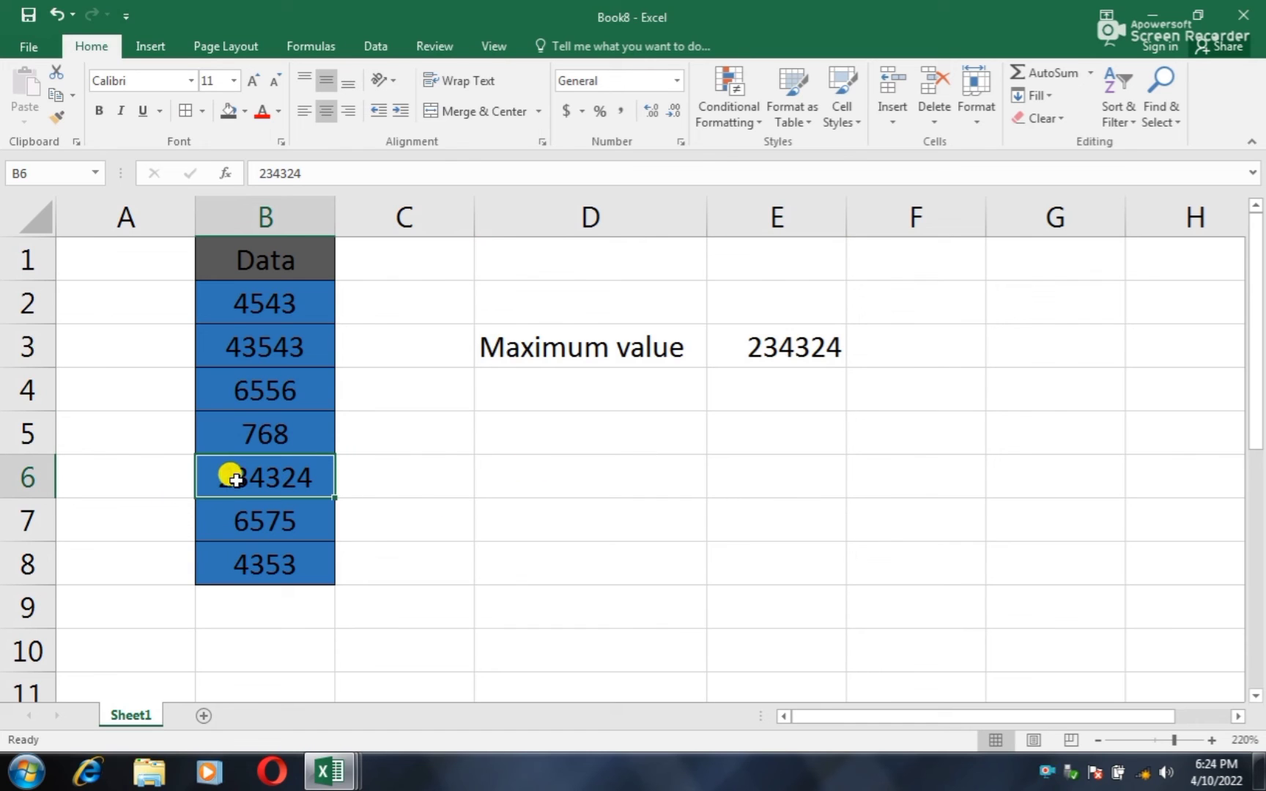
pyautogui.click(246, 112)
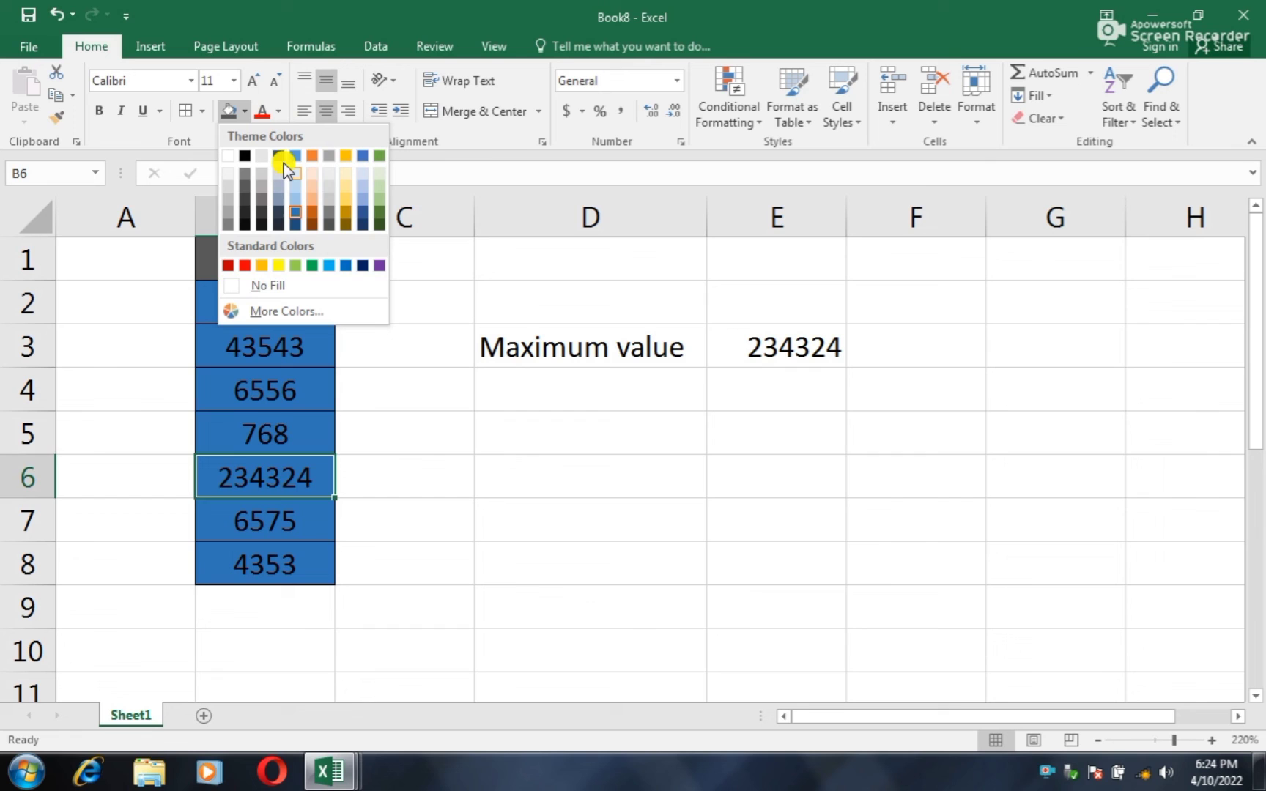
pyautogui.click(247, 265)
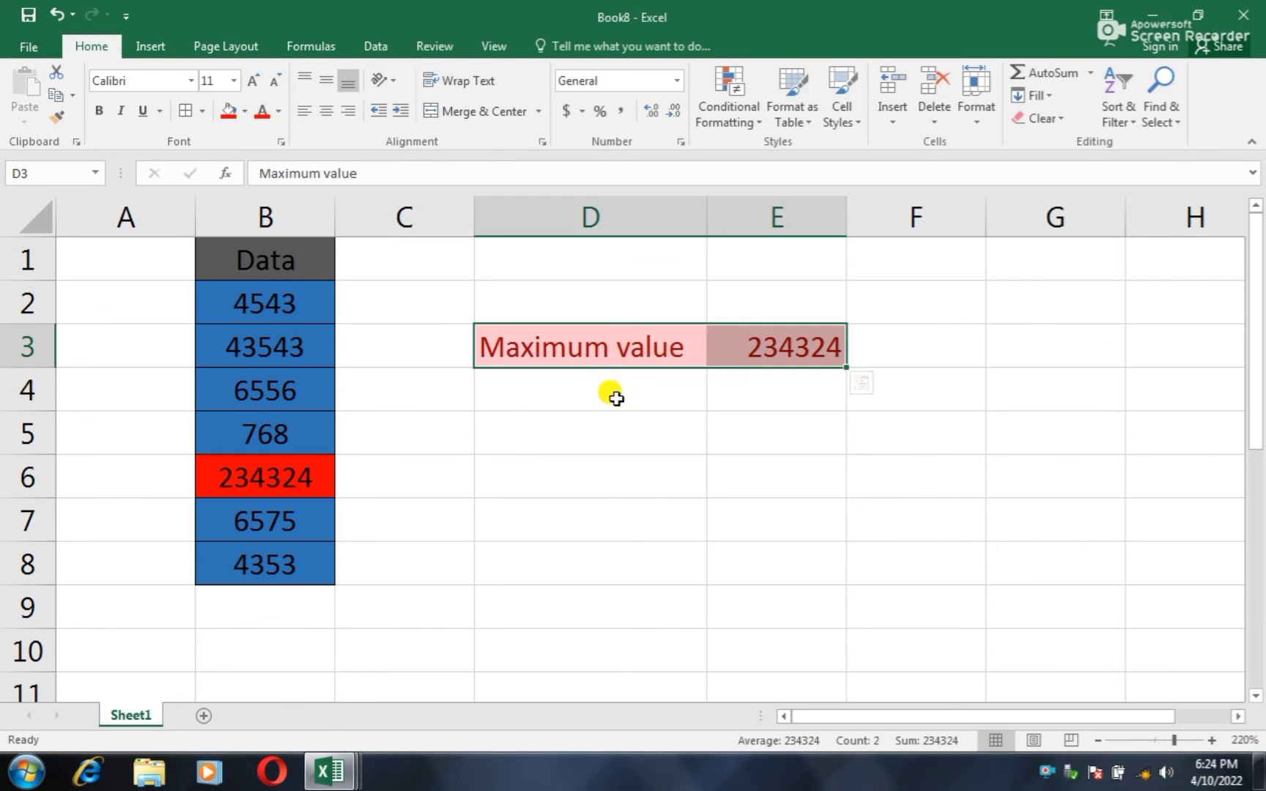
# Step: Enter the label Minimum value in cell D4, below the Maximum value label
pyautogui.click(615, 399)
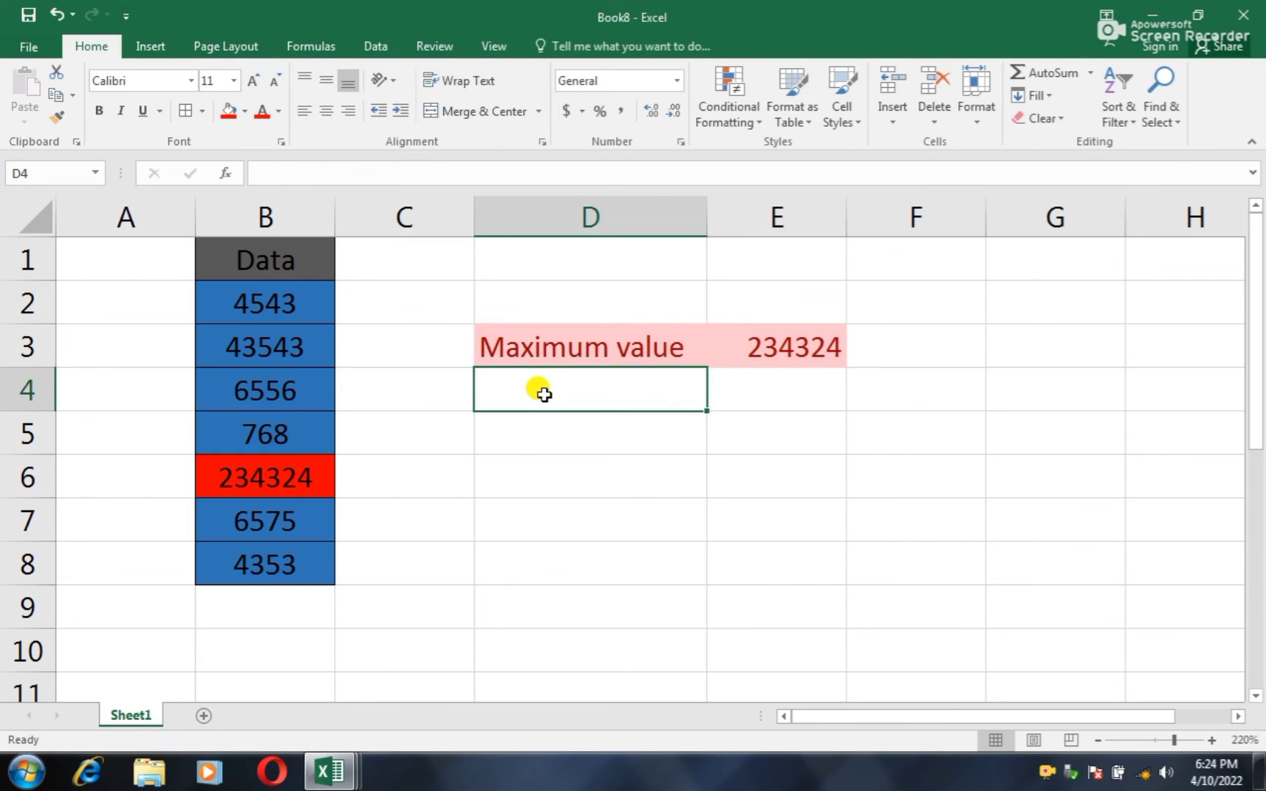
pyautogui.write('Ma')
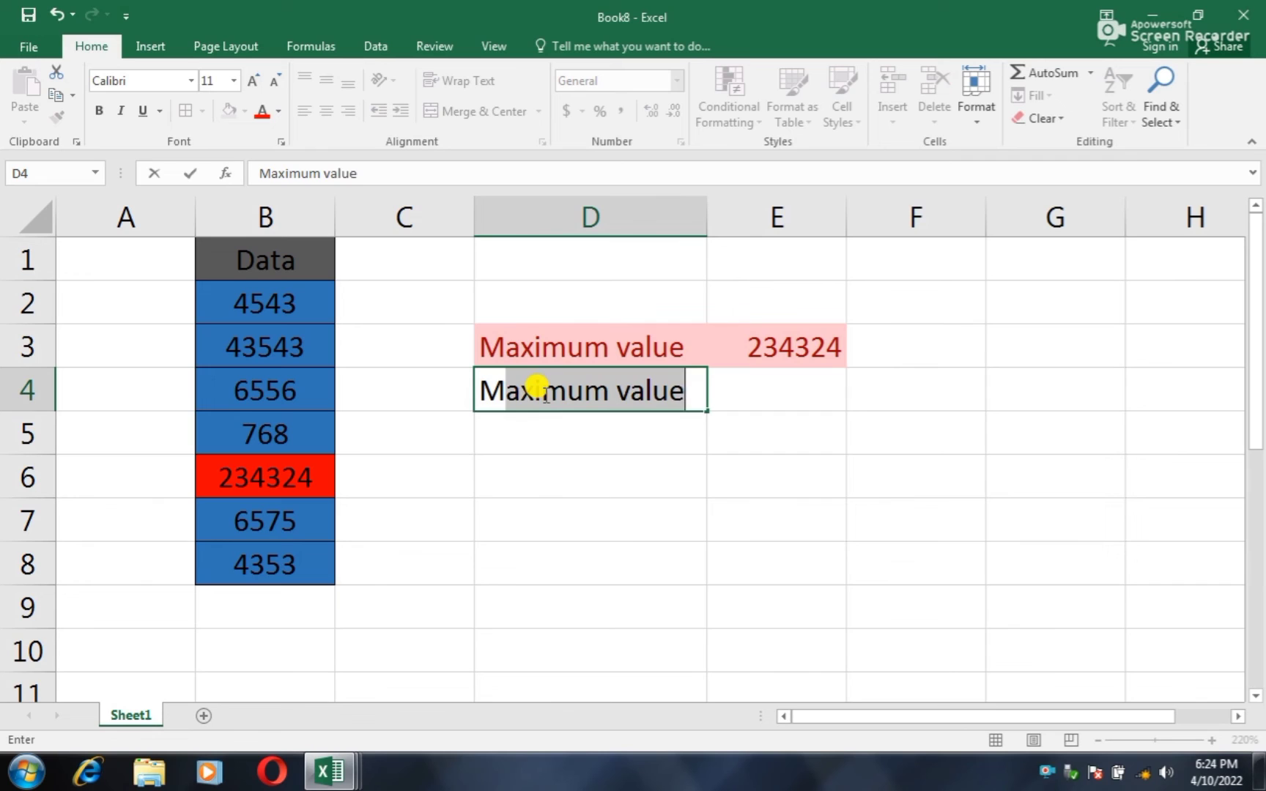
pyautogui.press('BackSpace')
pyautogui.press('BackSpace')
pyautogui.write('inimum')
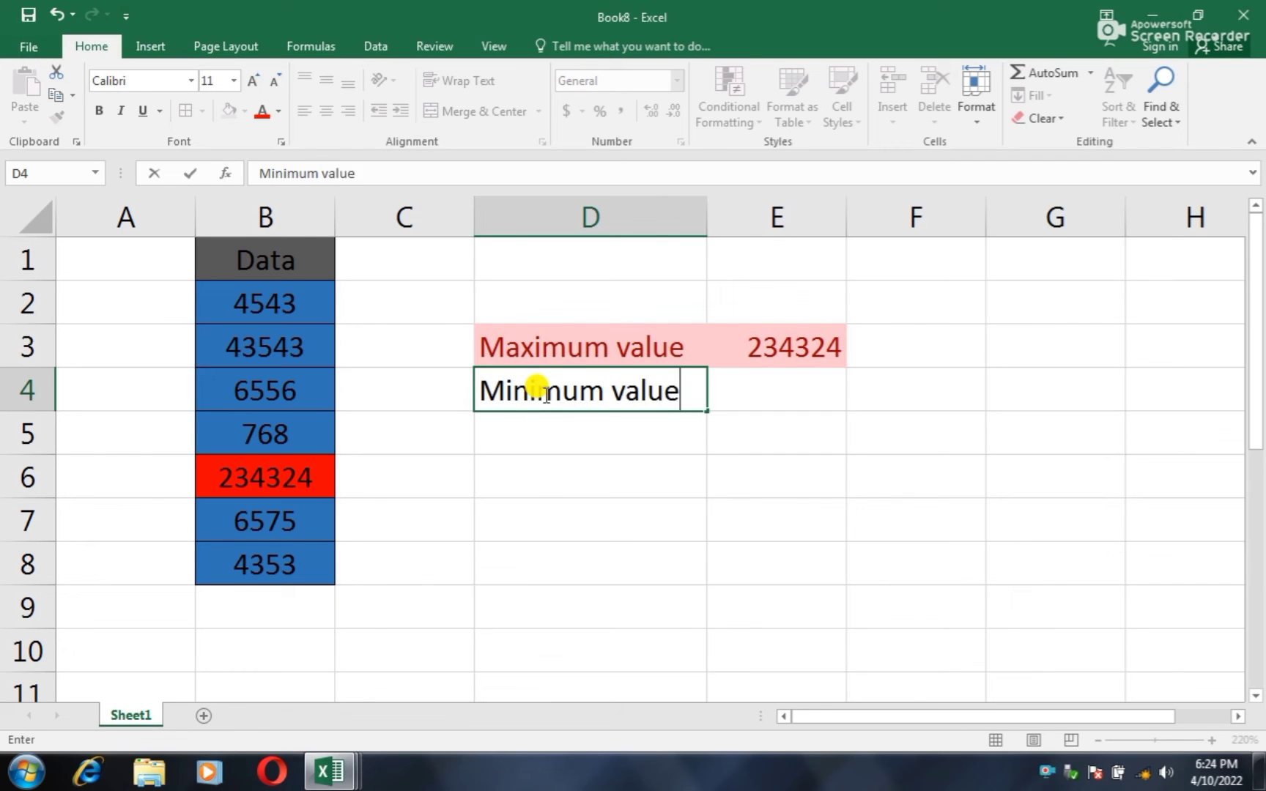
# Step: Calculate the minimum of the range B2:B8 in cell E4 with the MIN function
pyautogui.click(773, 392)
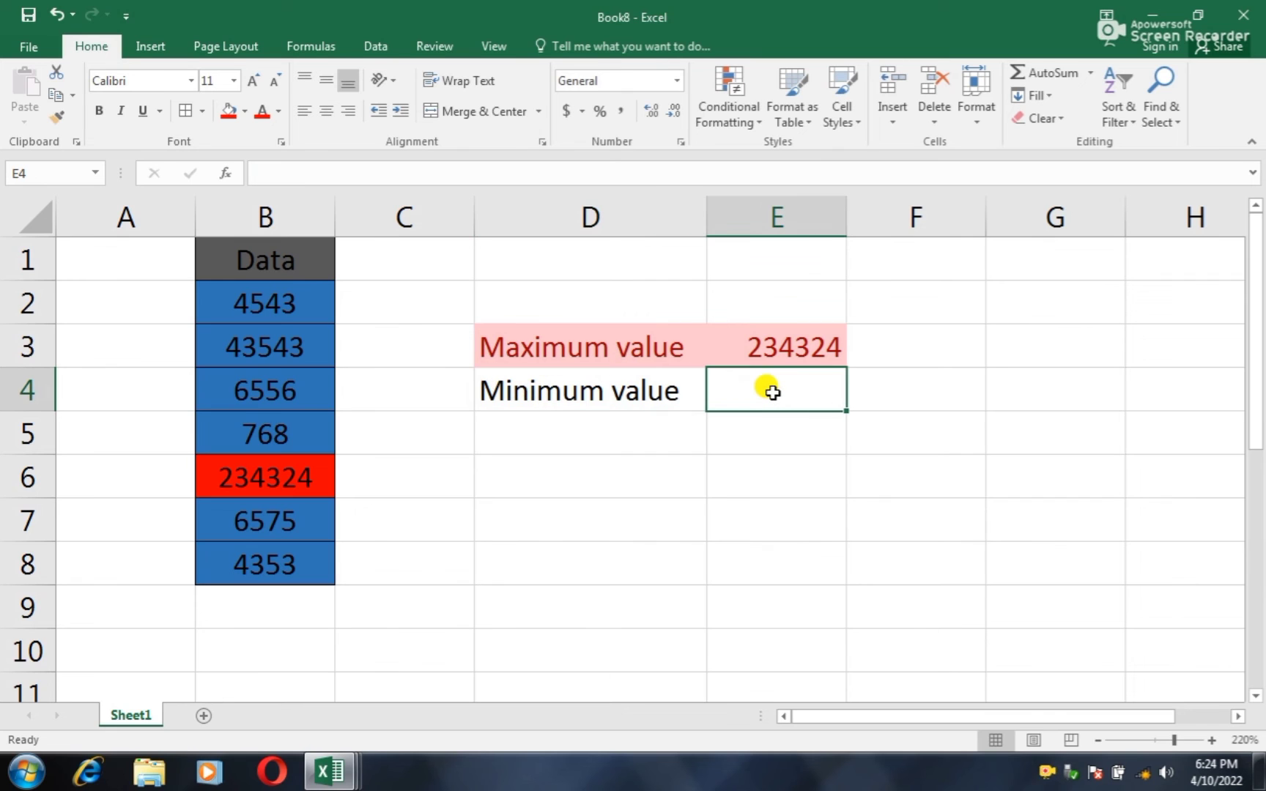
pyautogui.write('=')
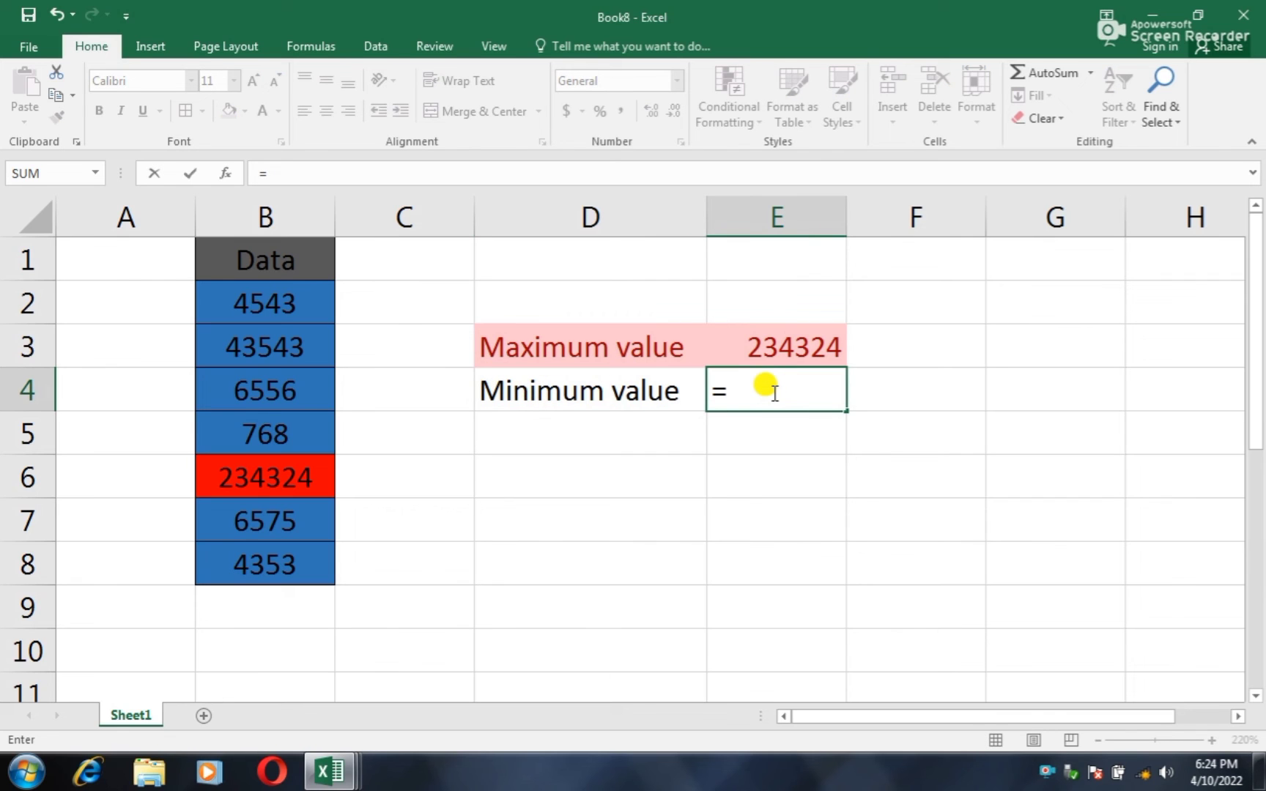
pyautogui.write('min')
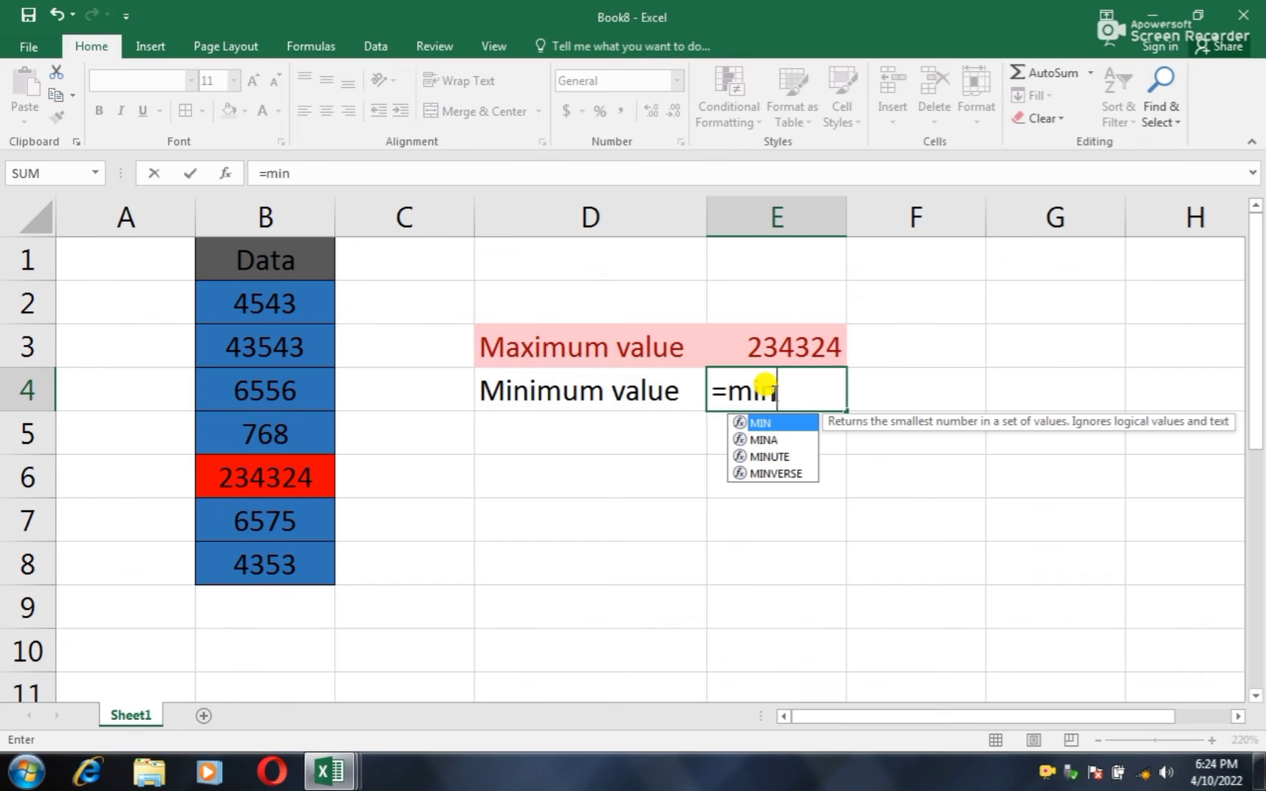
pyautogui.write('(')
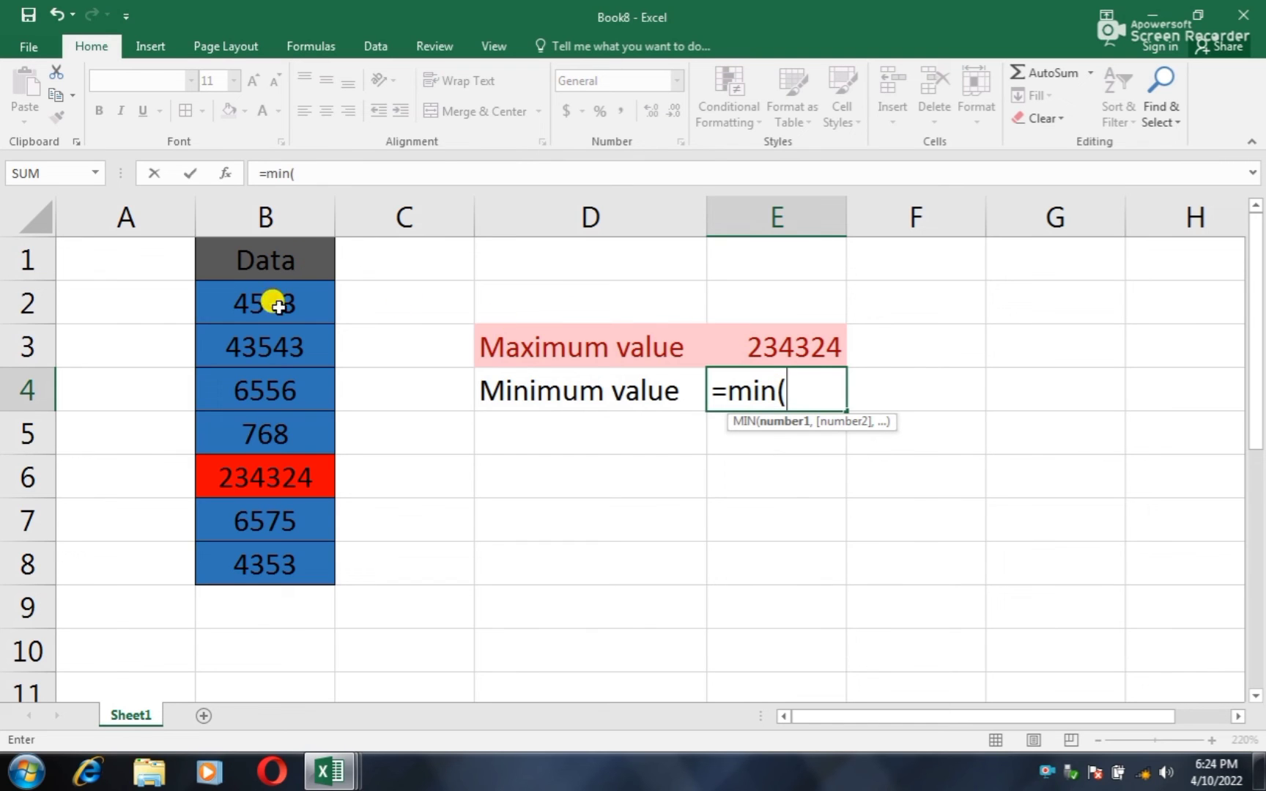
pyautogui.moveTo(274, 302); pyautogui.dragTo(262, 558)
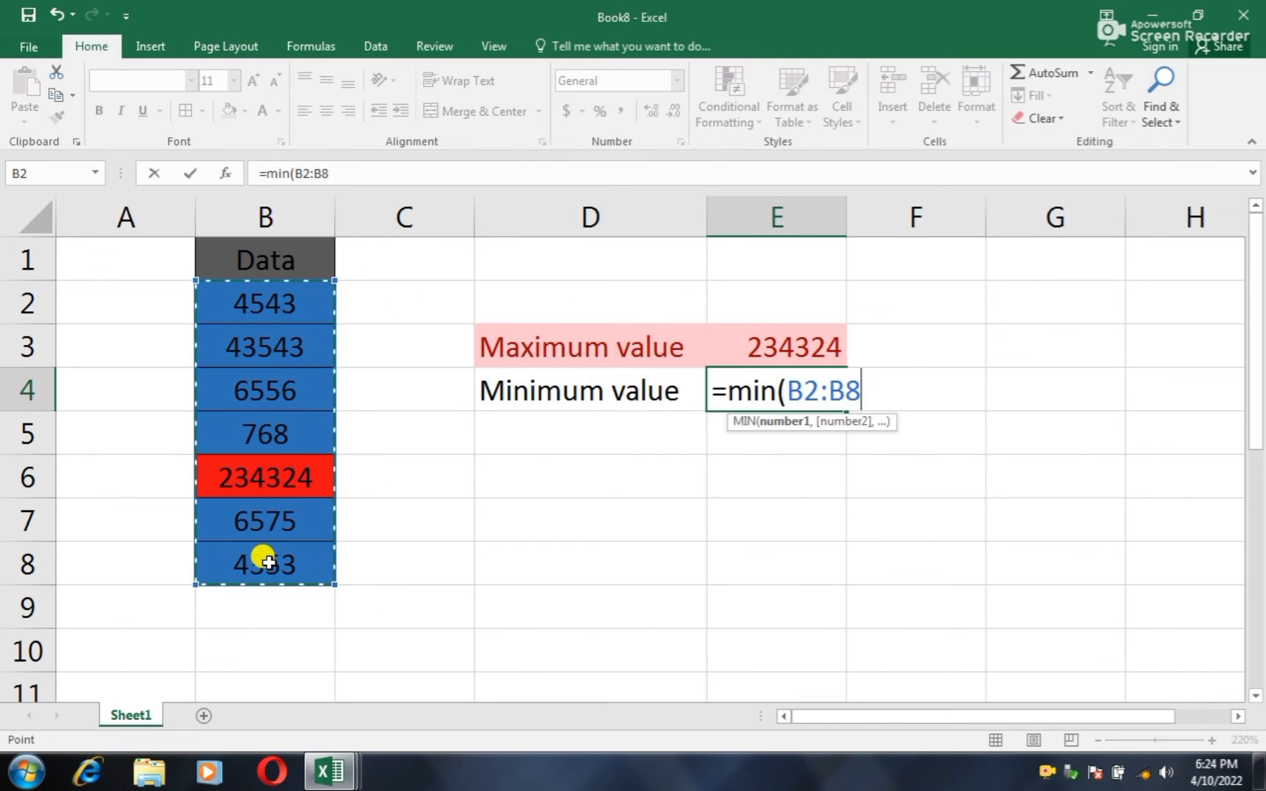
pyautogui.press('Return')
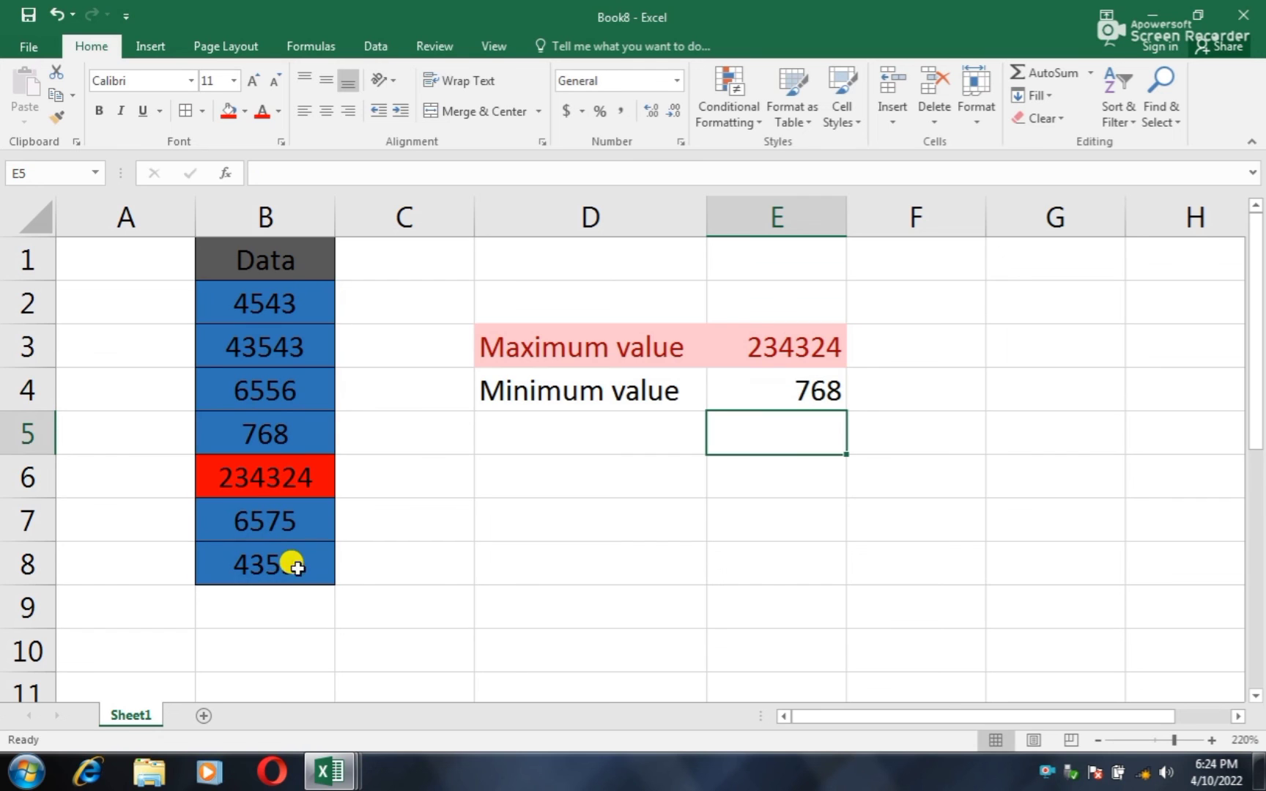
# Step: Fill cell B5, which holds the smallest number in the data column, with dark orange
pyautogui.click(291, 430)
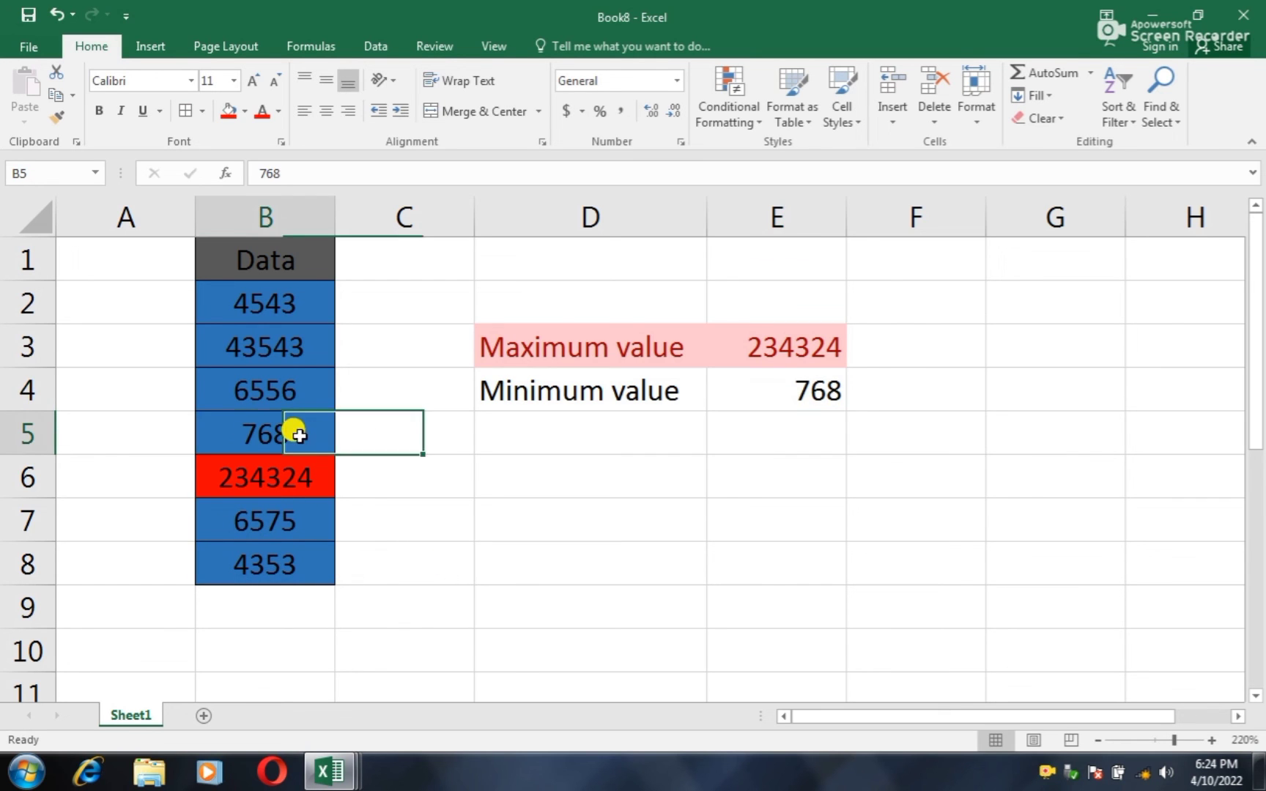
pyautogui.click(246, 112)
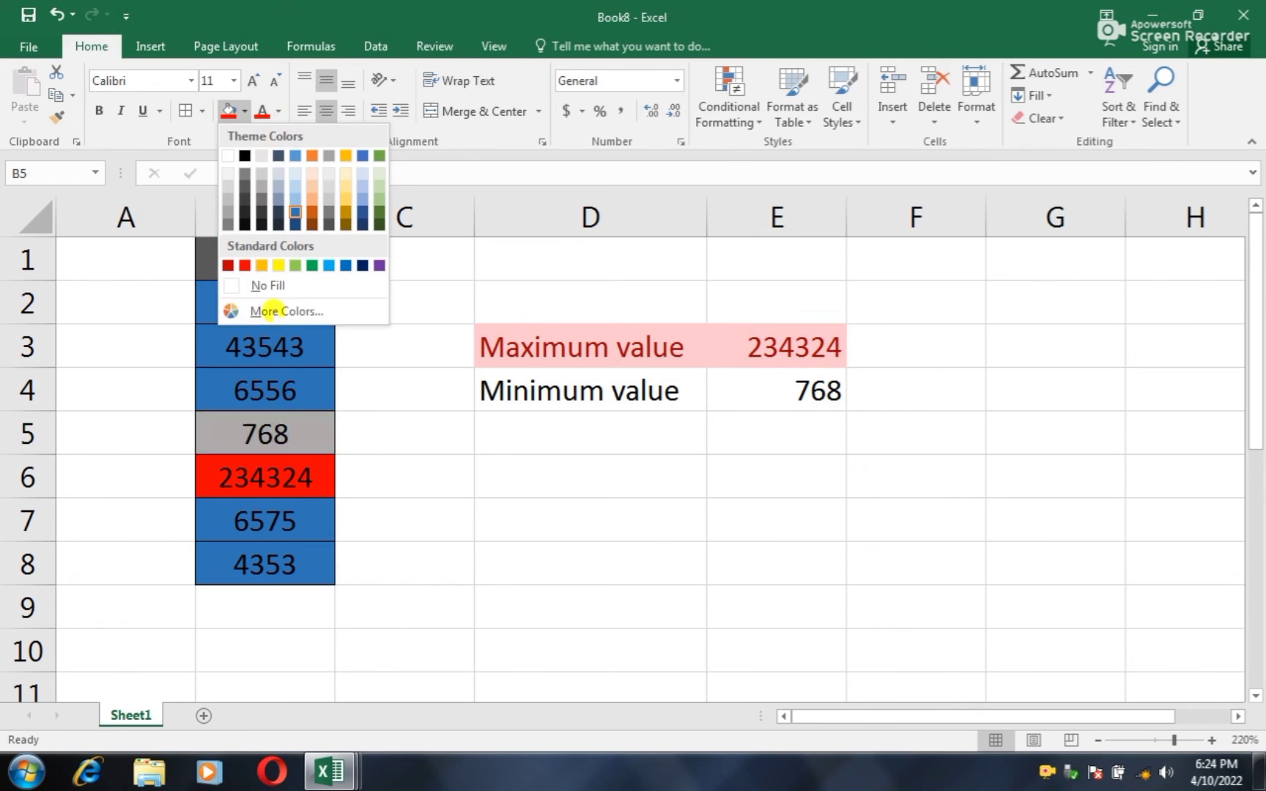
pyautogui.click(316, 215)
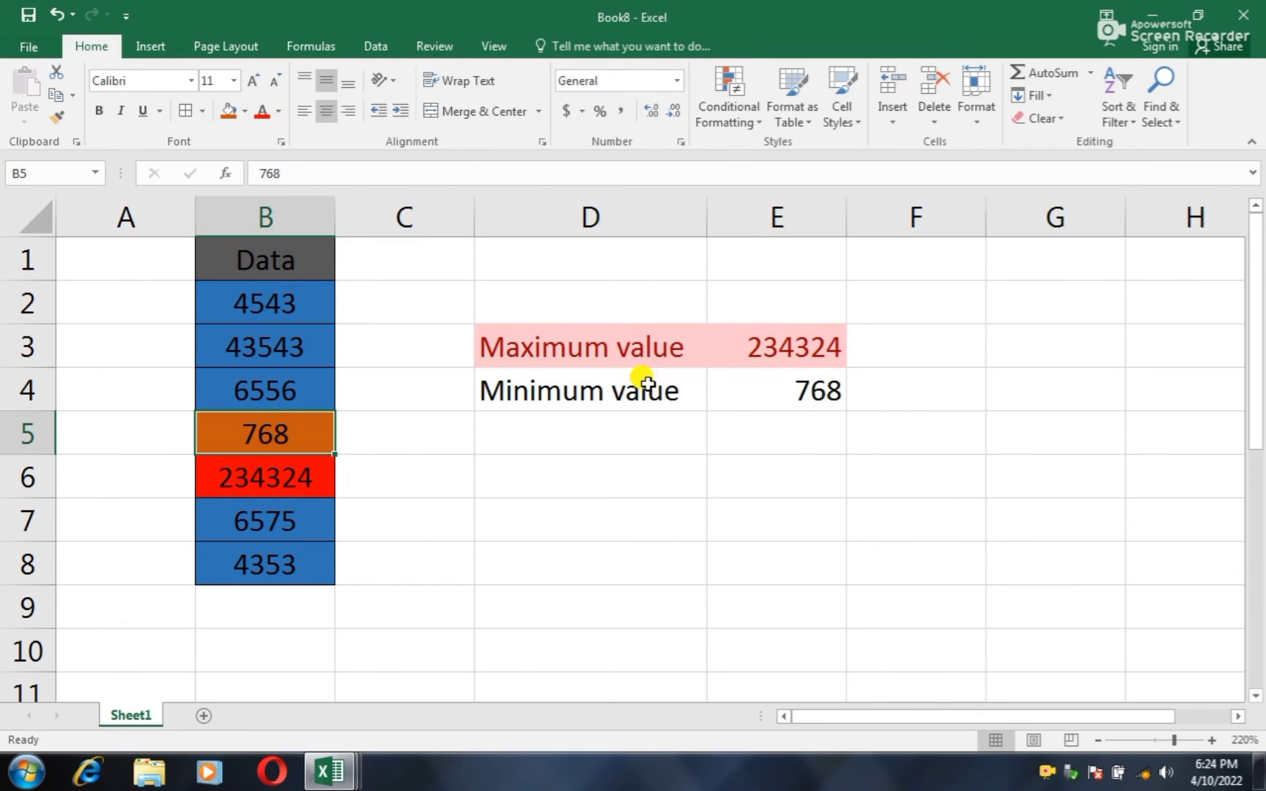
# Step: Apply the light green cell style with dark green text to the Minimum value cells D4:E4
pyautogui.moveTo(645, 379); pyautogui.dragTo(728, 380)
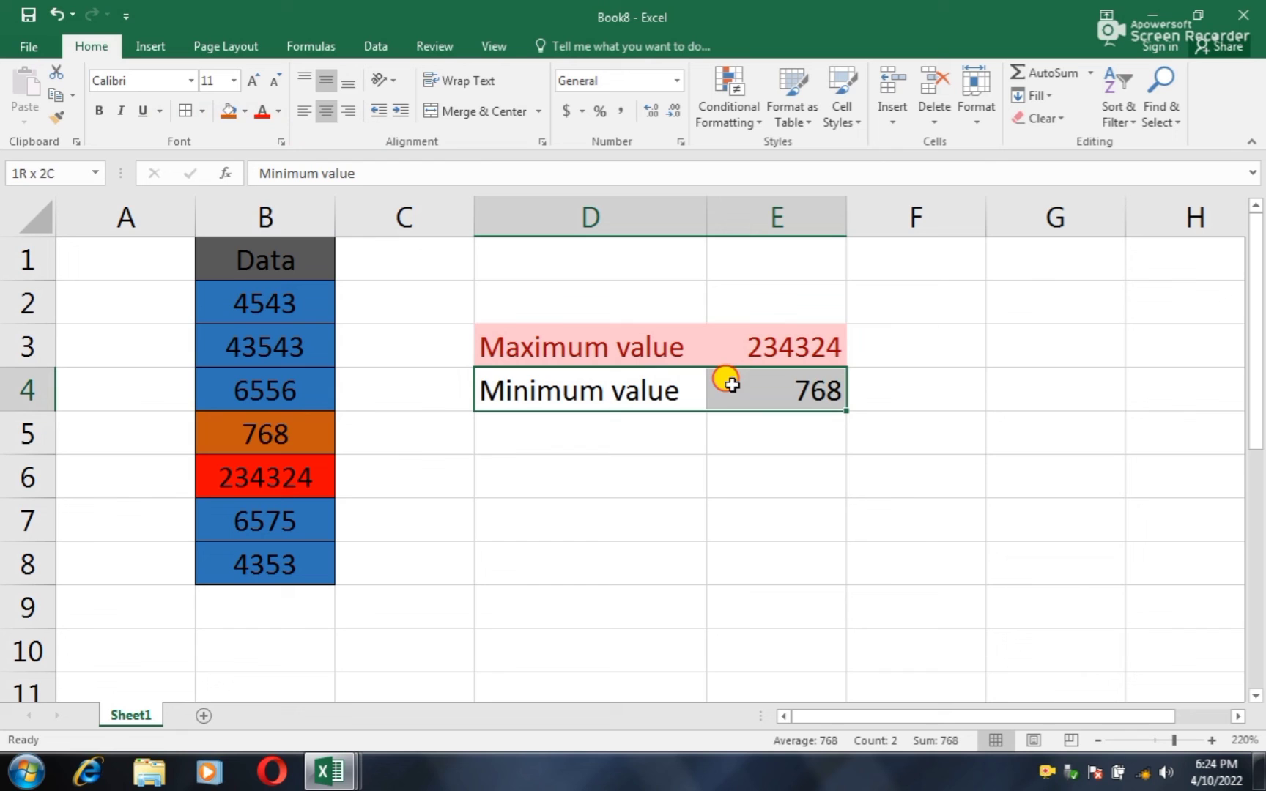
pyautogui.click(839, 116)
pyautogui.click(867, 166)
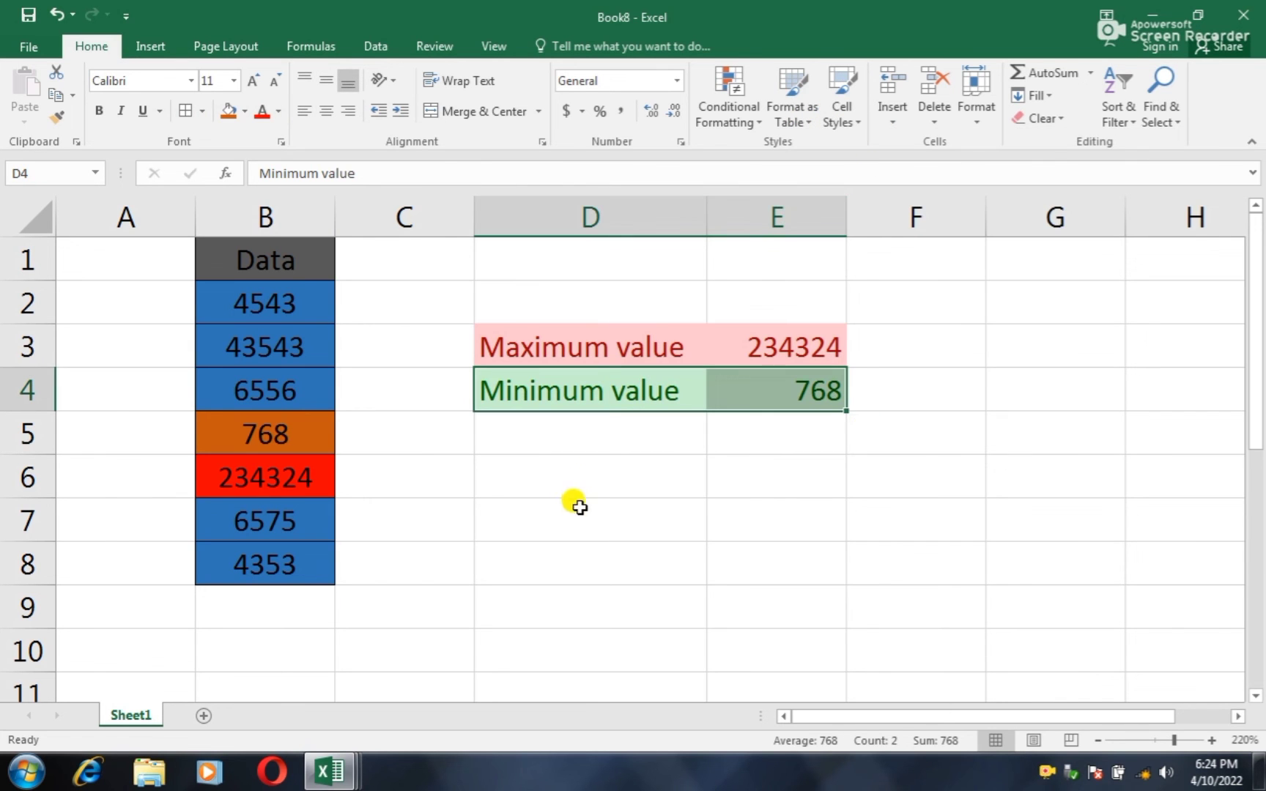
pyautogui.click(604, 425)
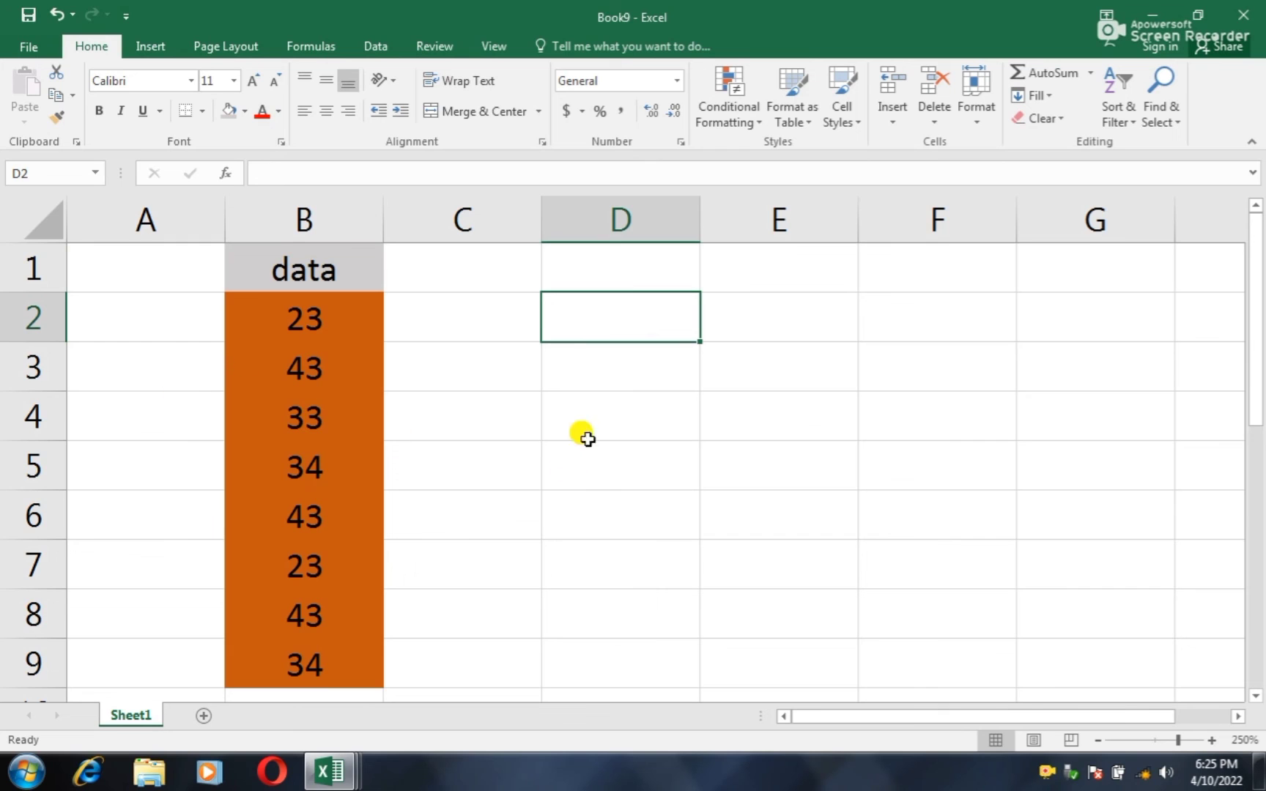
# Step: Fill cell B3 of the data column in the Book9 sheet with dark grey
pyautogui.click(307, 363)
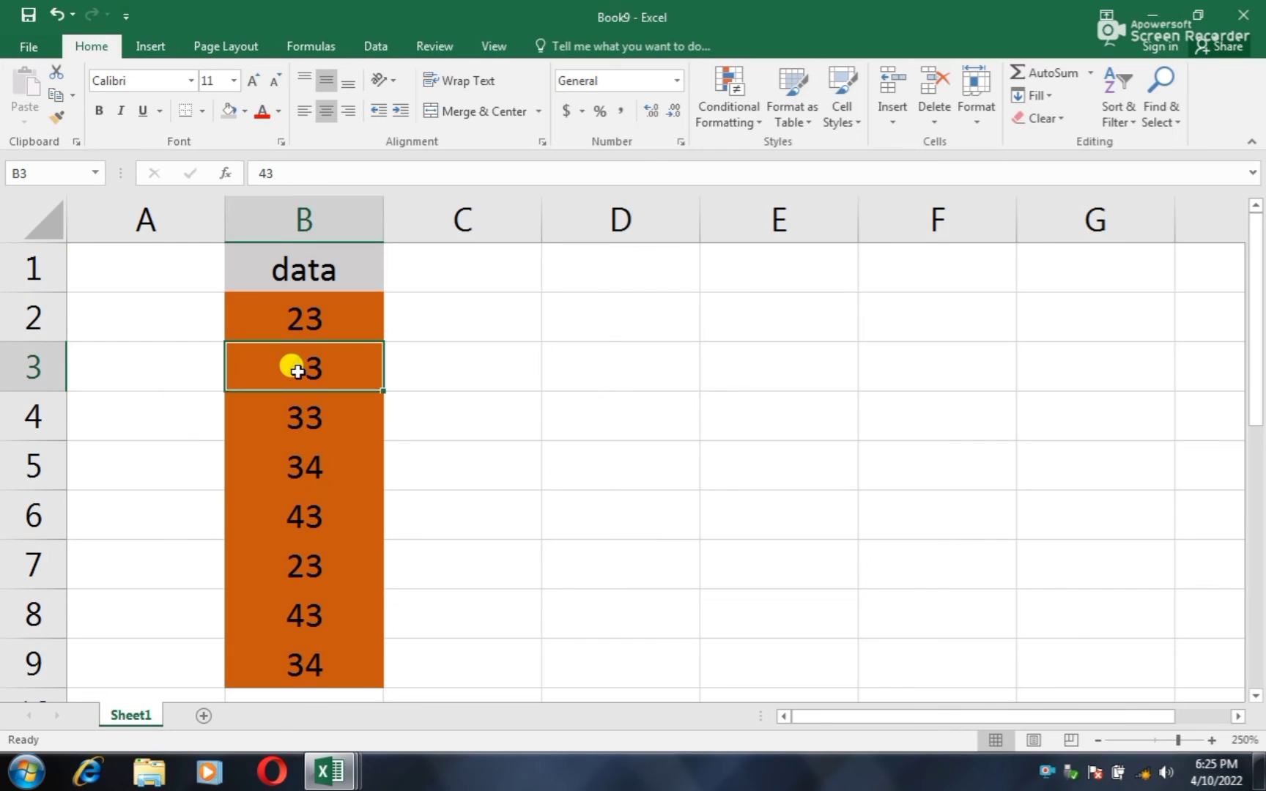
pyautogui.click(245, 110)
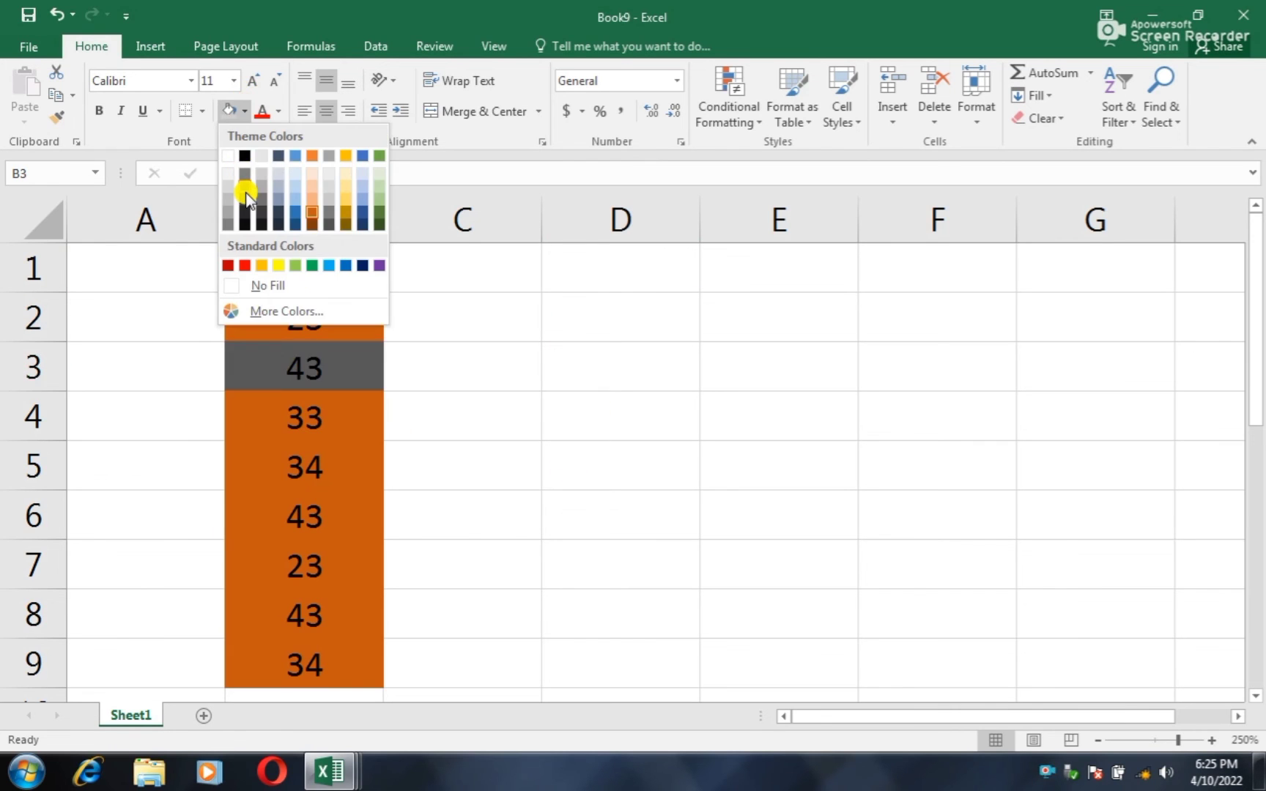
pyautogui.click(246, 195)
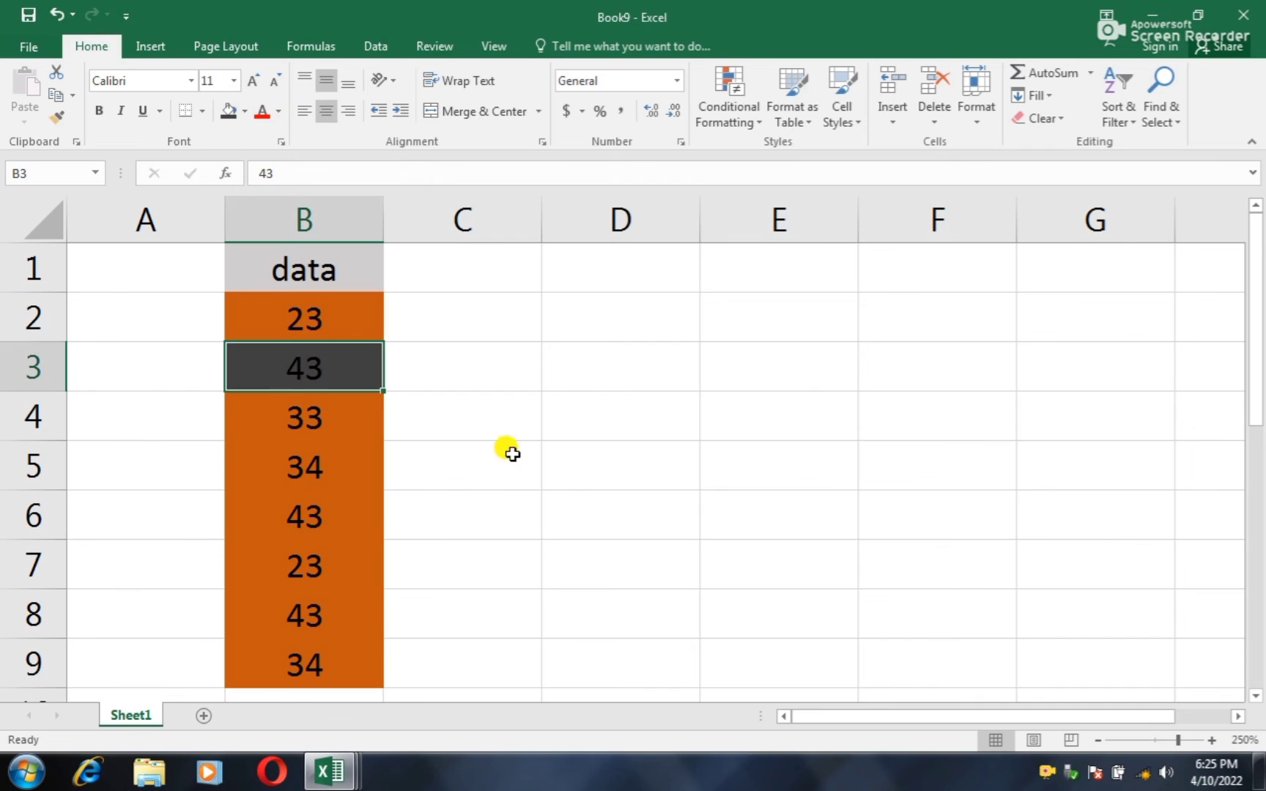
# Step: Enter the label counting in cell D3 of the Book9 sheet
pyautogui.click(562, 373)
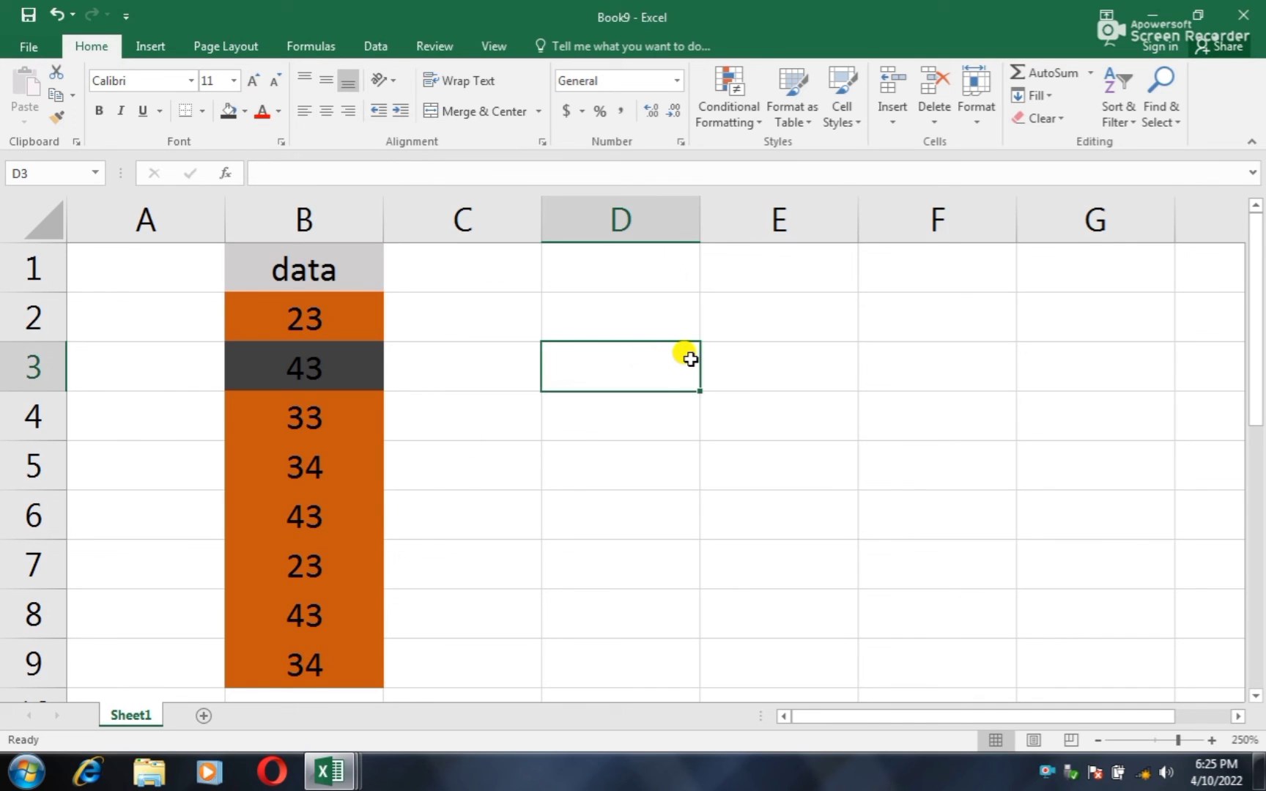
pyautogui.write('counting')
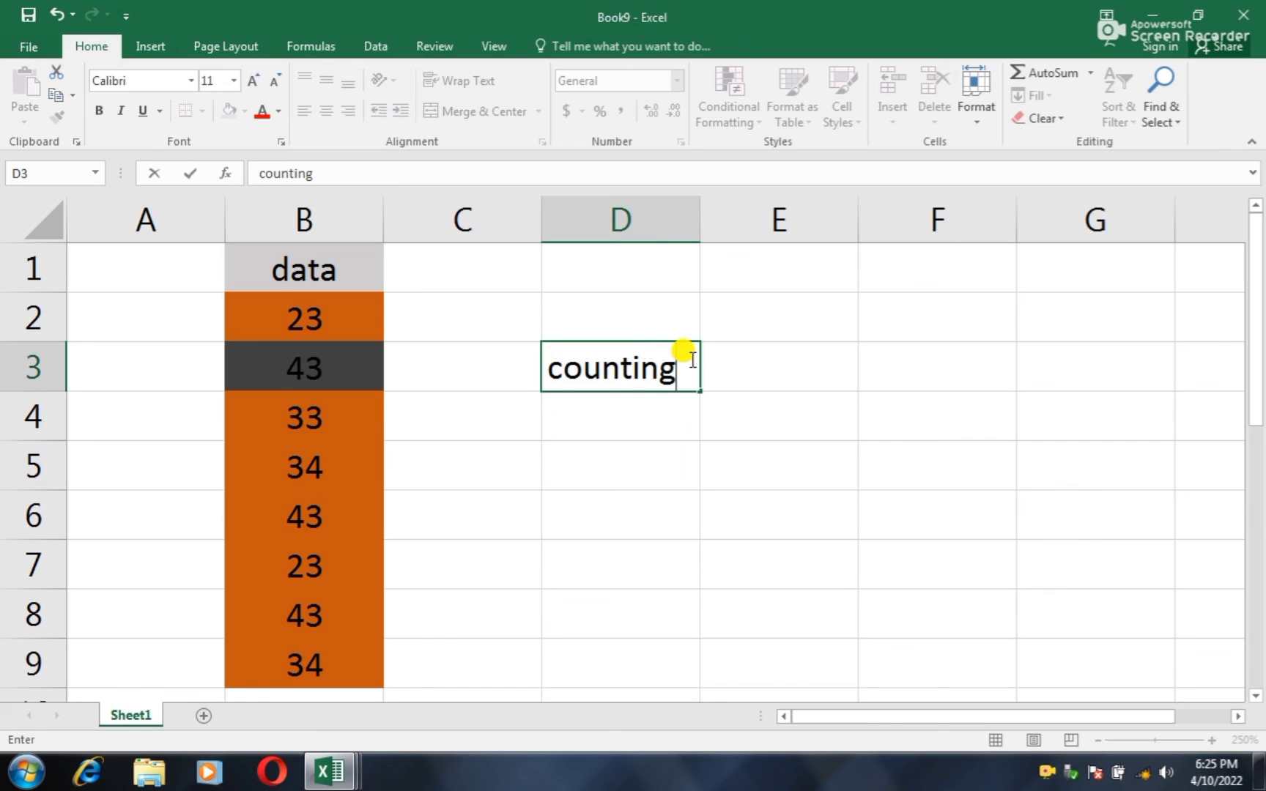
pyautogui.press('Tab')
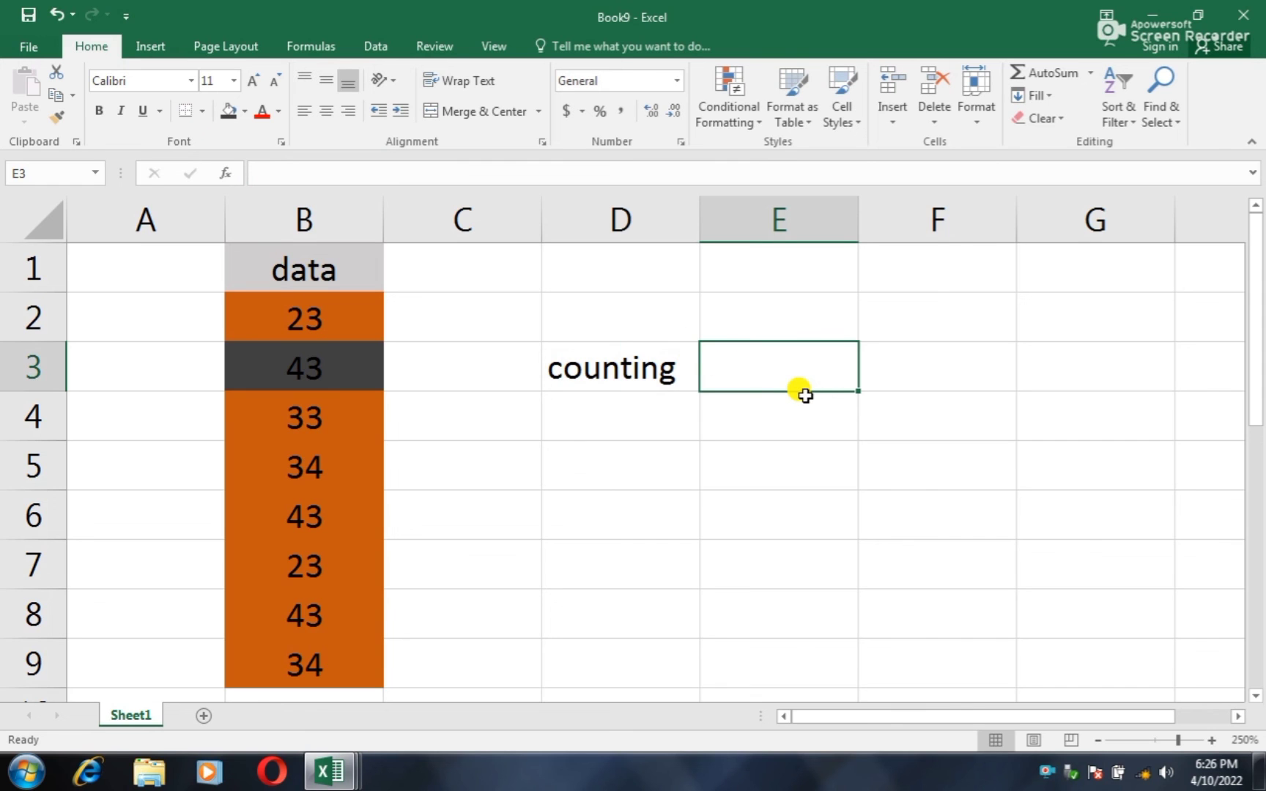
# Step: Count how many cells in B2:B9 equal 43 by entering the formula =COUNTIF(B2:B9,43) in cell E3
pyautogui.write('=')
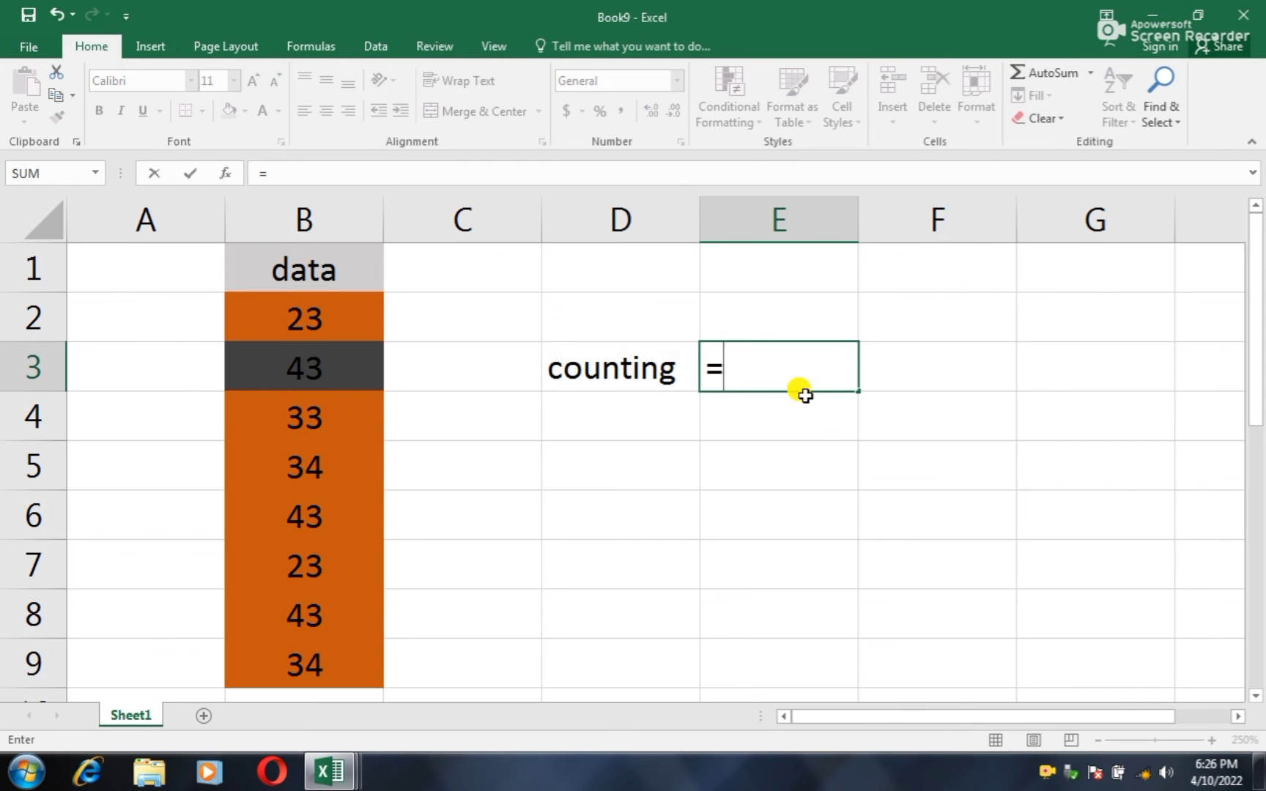
pyautogui.write('cou')
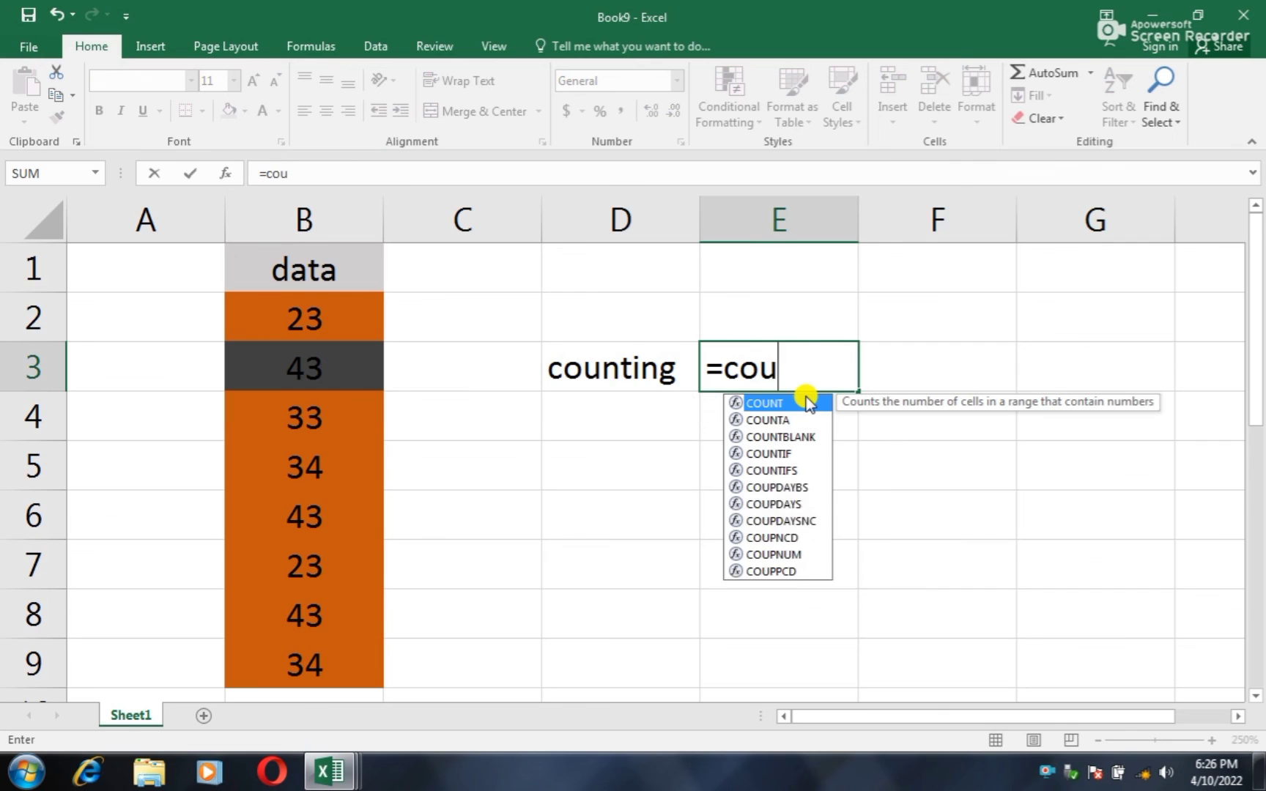
pyautogui.write('ntif')
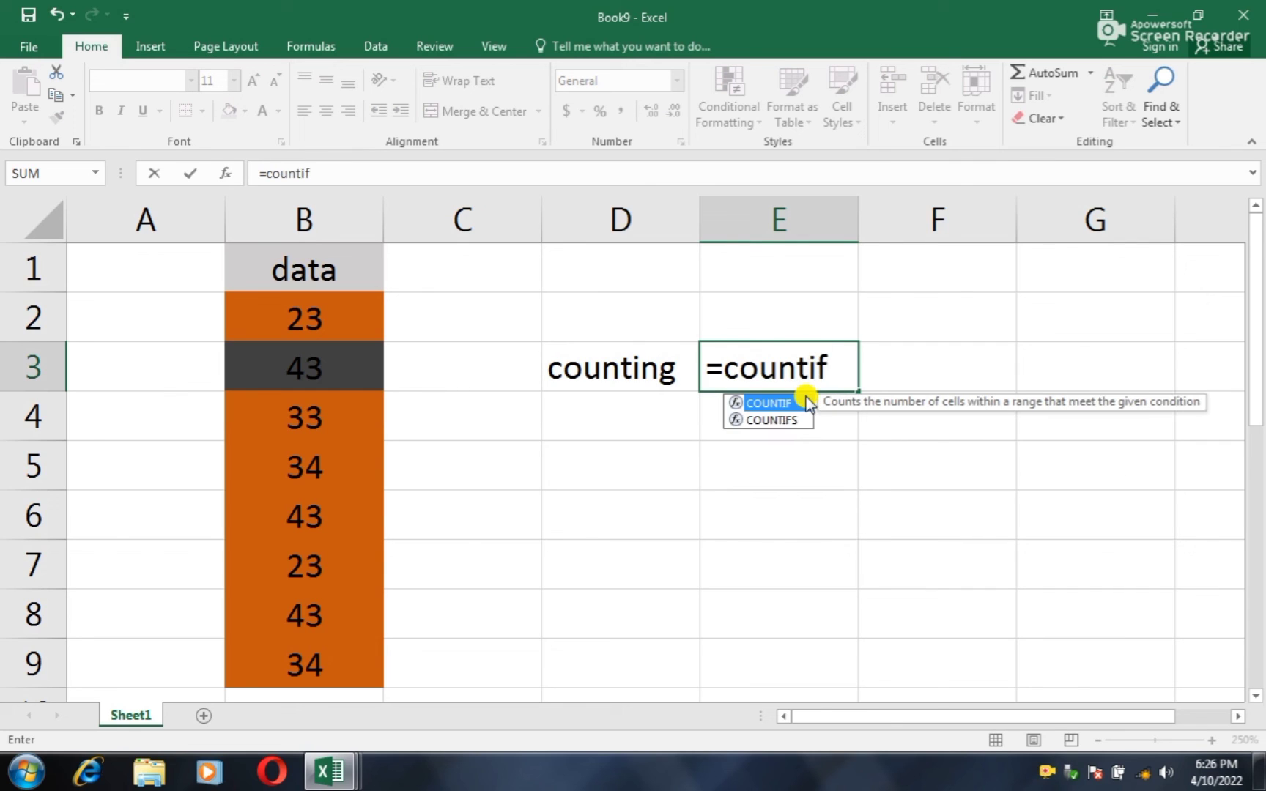
pyautogui.write('(')
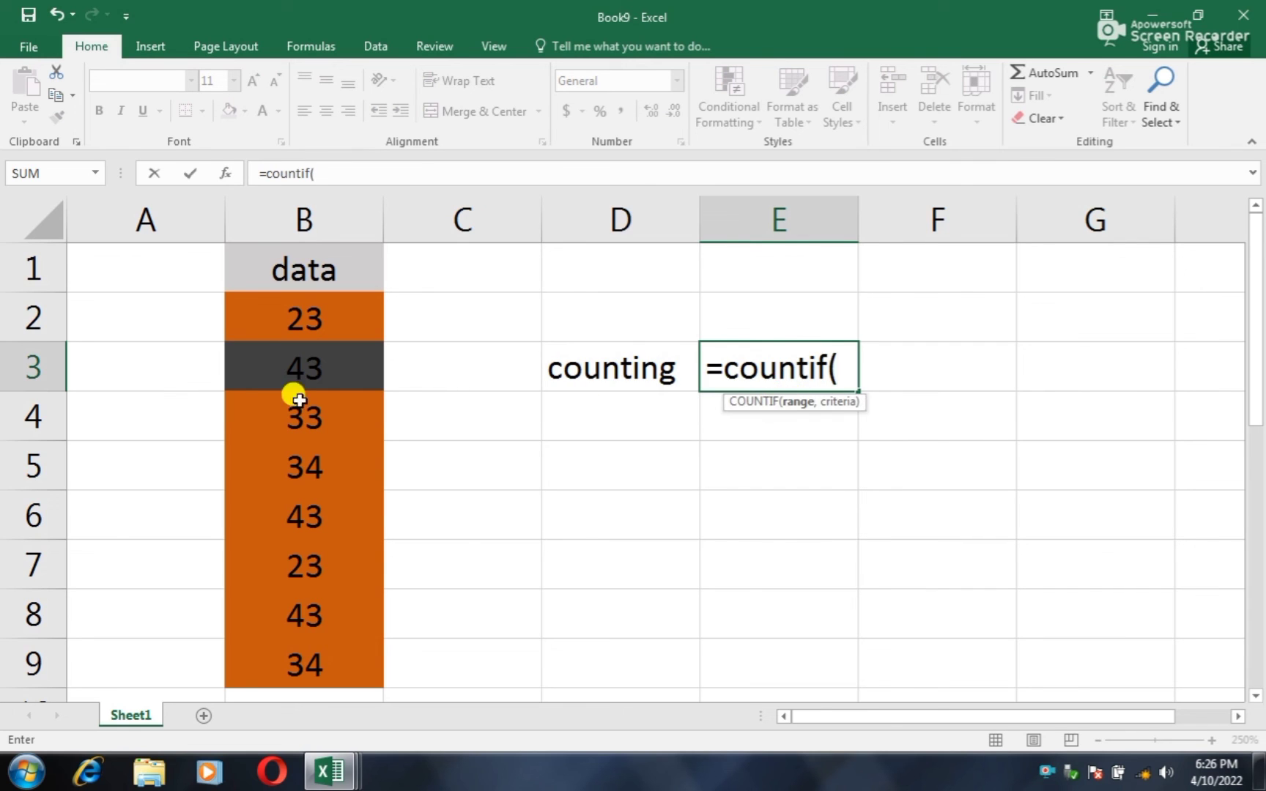
pyautogui.press('alt')
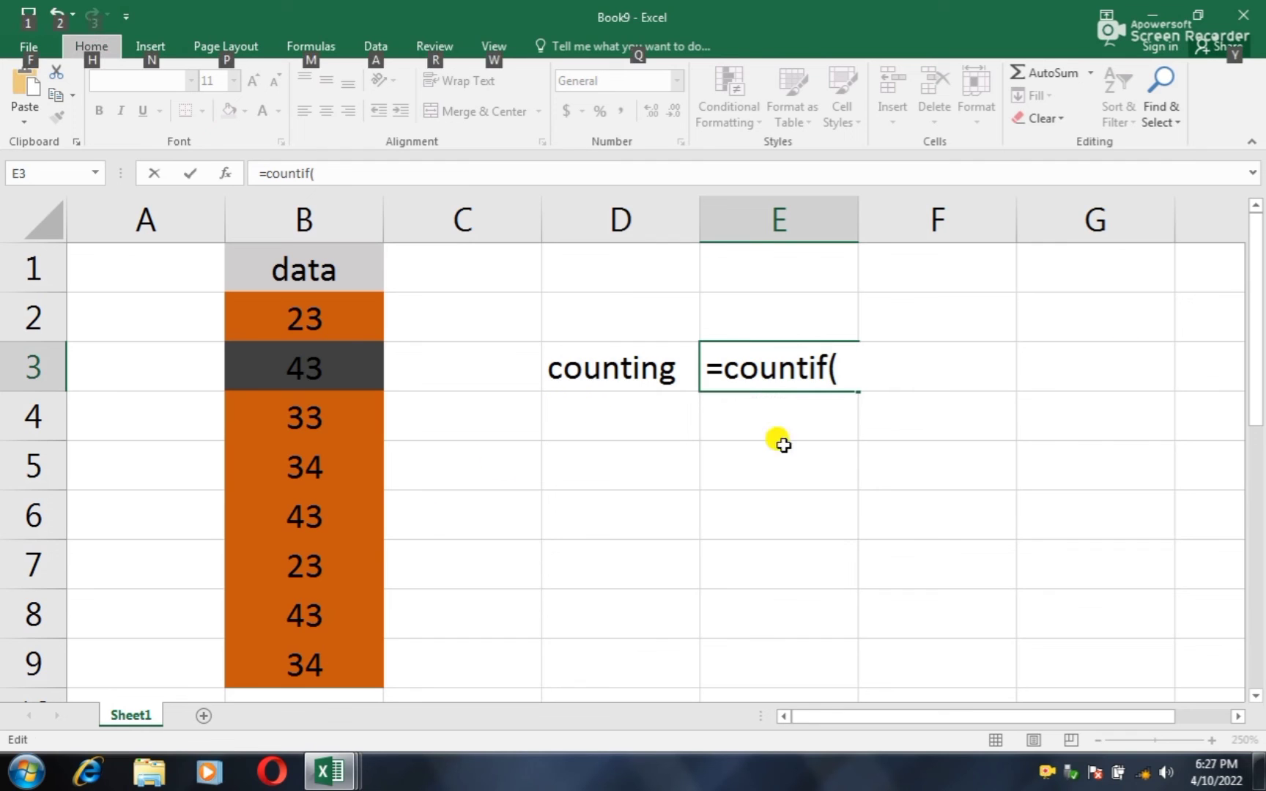
pyautogui.moveTo(286, 302); pyautogui.dragTo(284, 640)
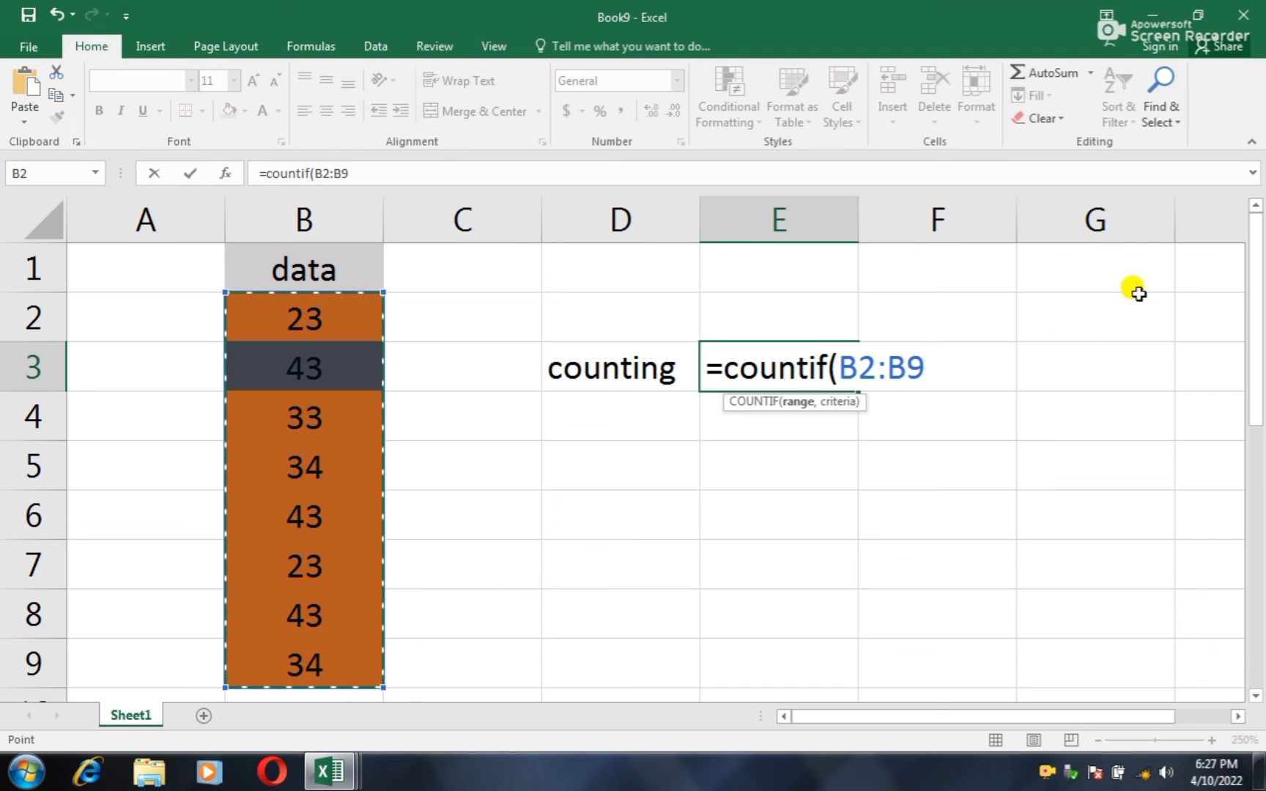
pyautogui.write(',')
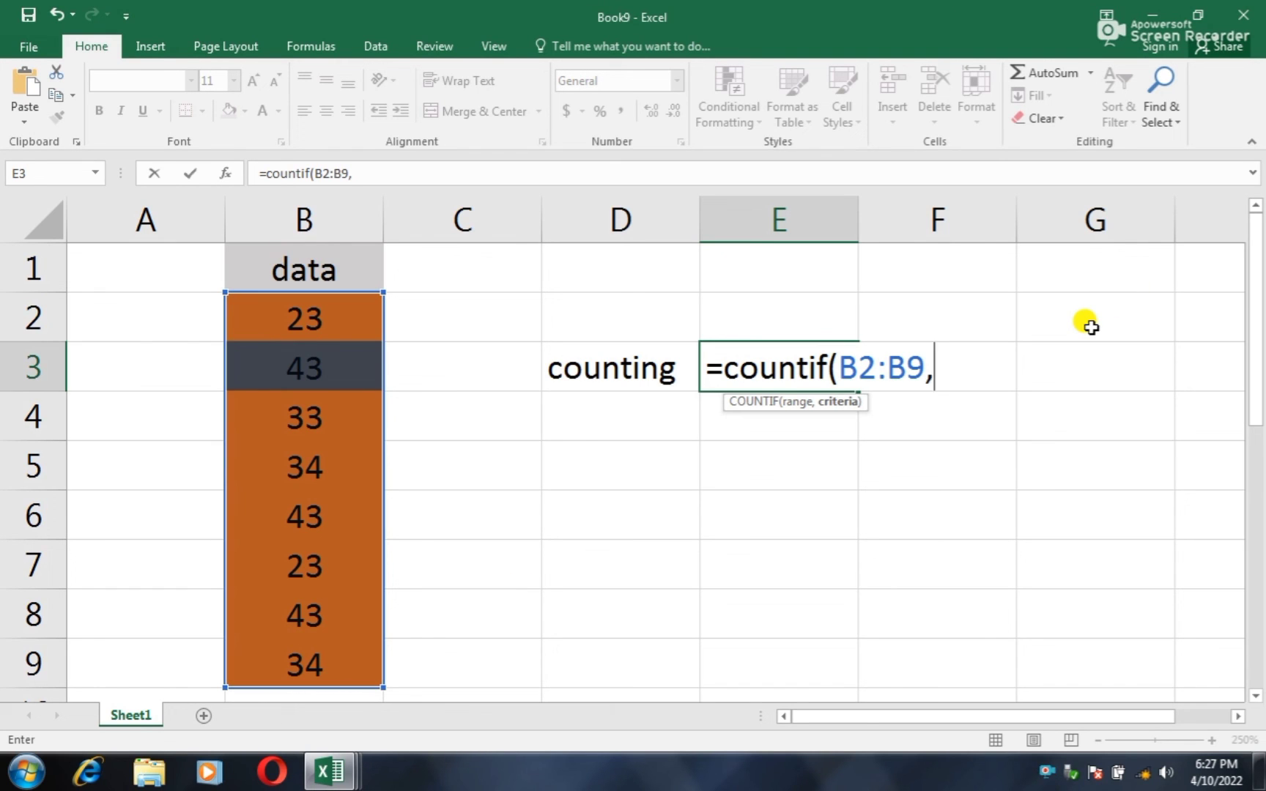
pyautogui.write('43')
pyautogui.press('Return')
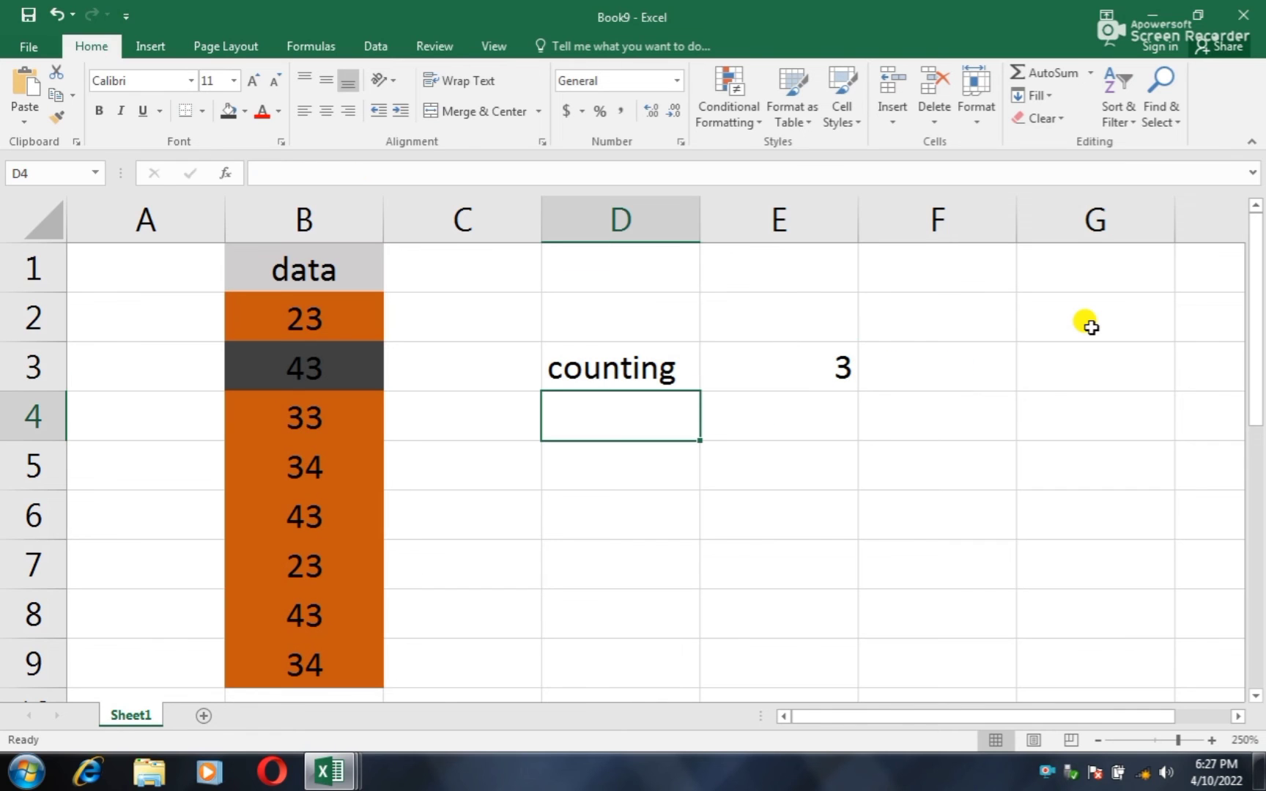
# Step: Copy the dark grey formatting of cell B3 onto the other cells containing 43, B6 and B8, using Format Painter
pyautogui.click(233, 370)
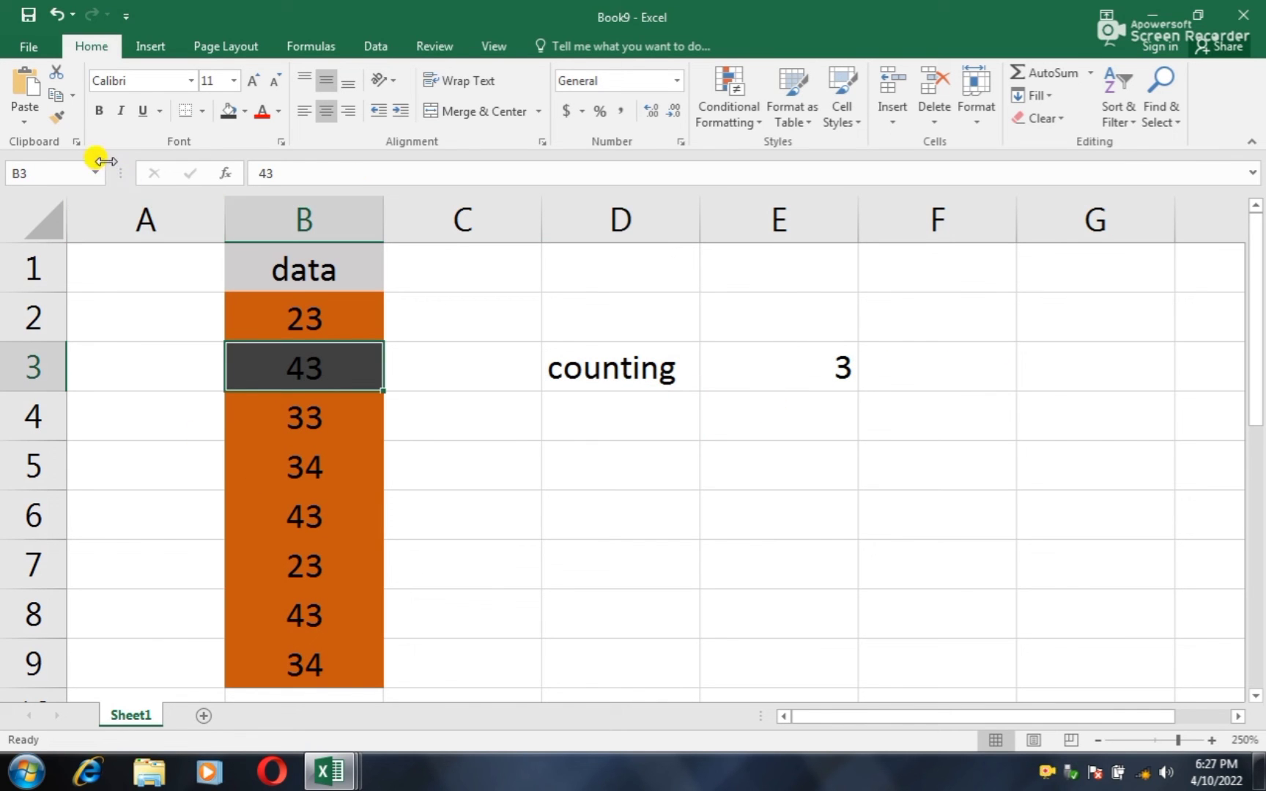
pyautogui.click(55, 116)
pyautogui.click(291, 510)
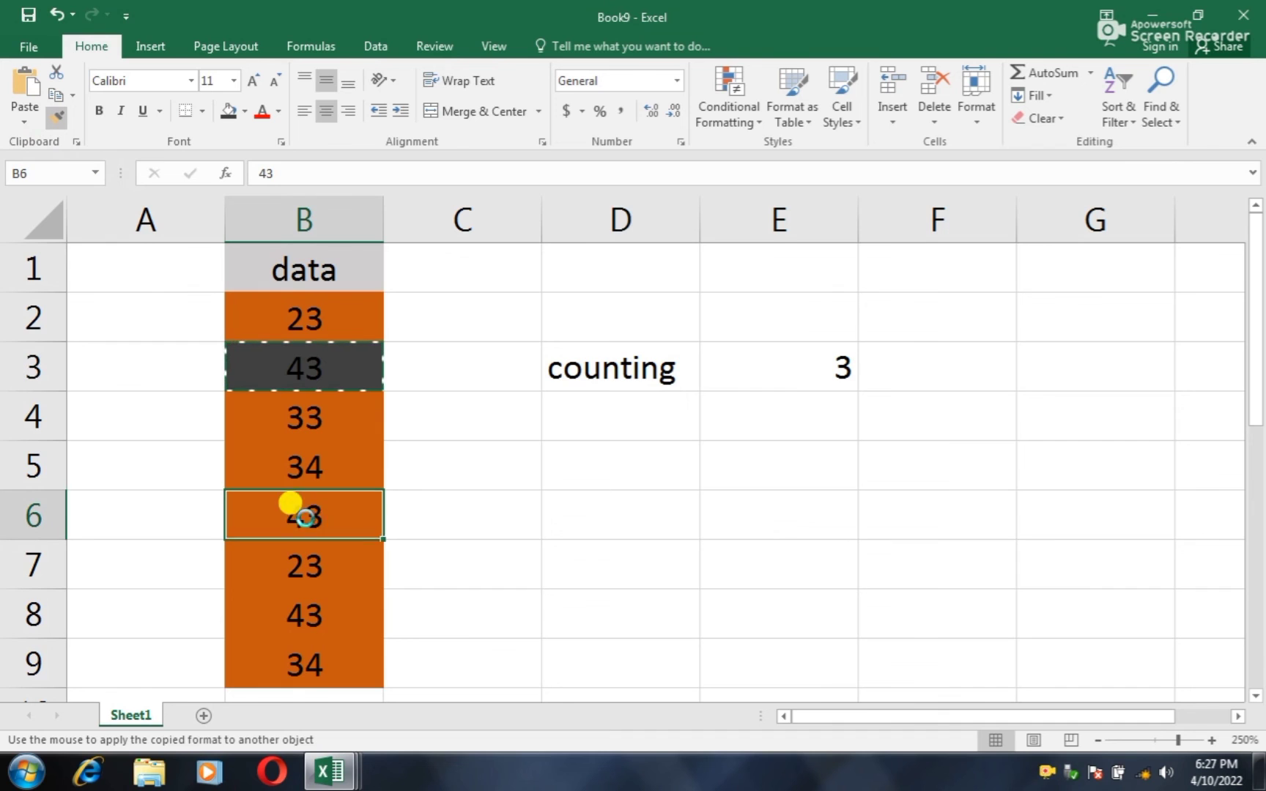
pyautogui.click(55, 116)
pyautogui.click(306, 605)
pyautogui.click(108, 362)
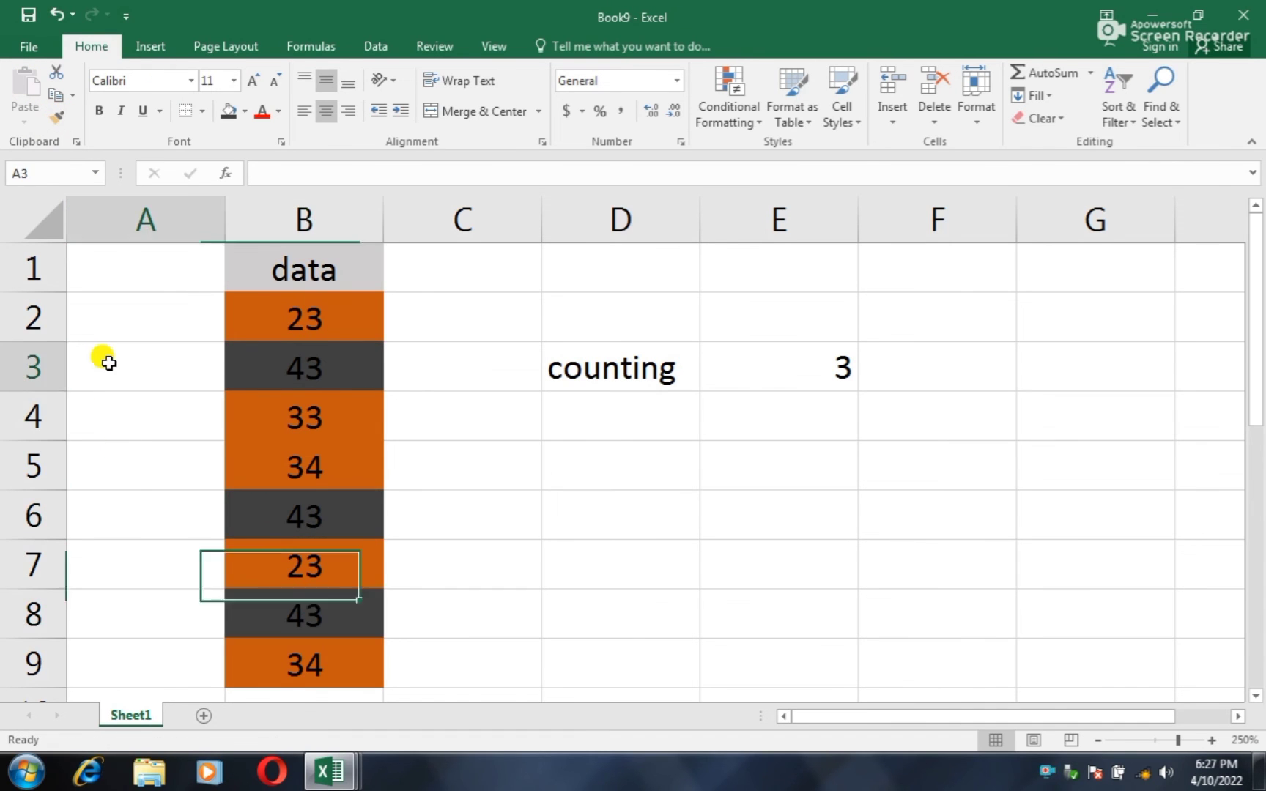
pyautogui.click(172, 514)
pyautogui.click(184, 618)
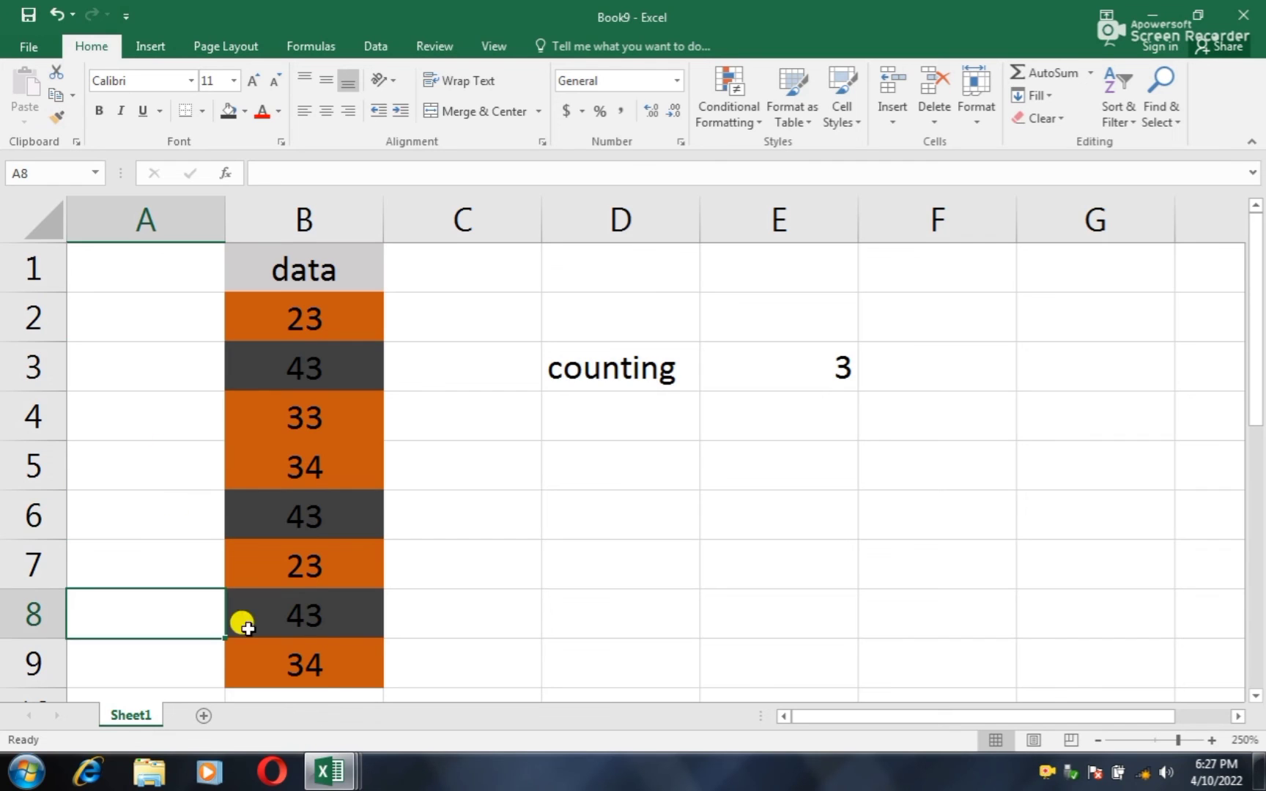
pyautogui.click(461, 429)
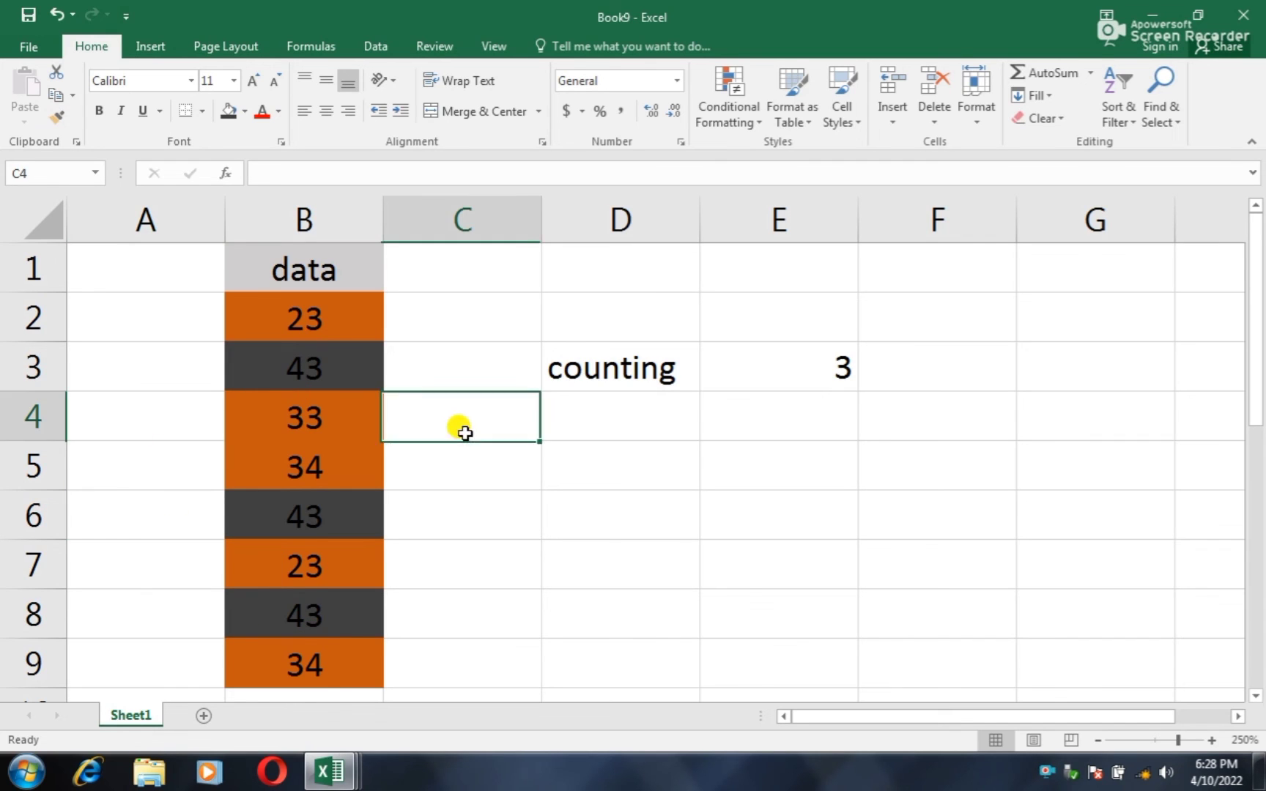